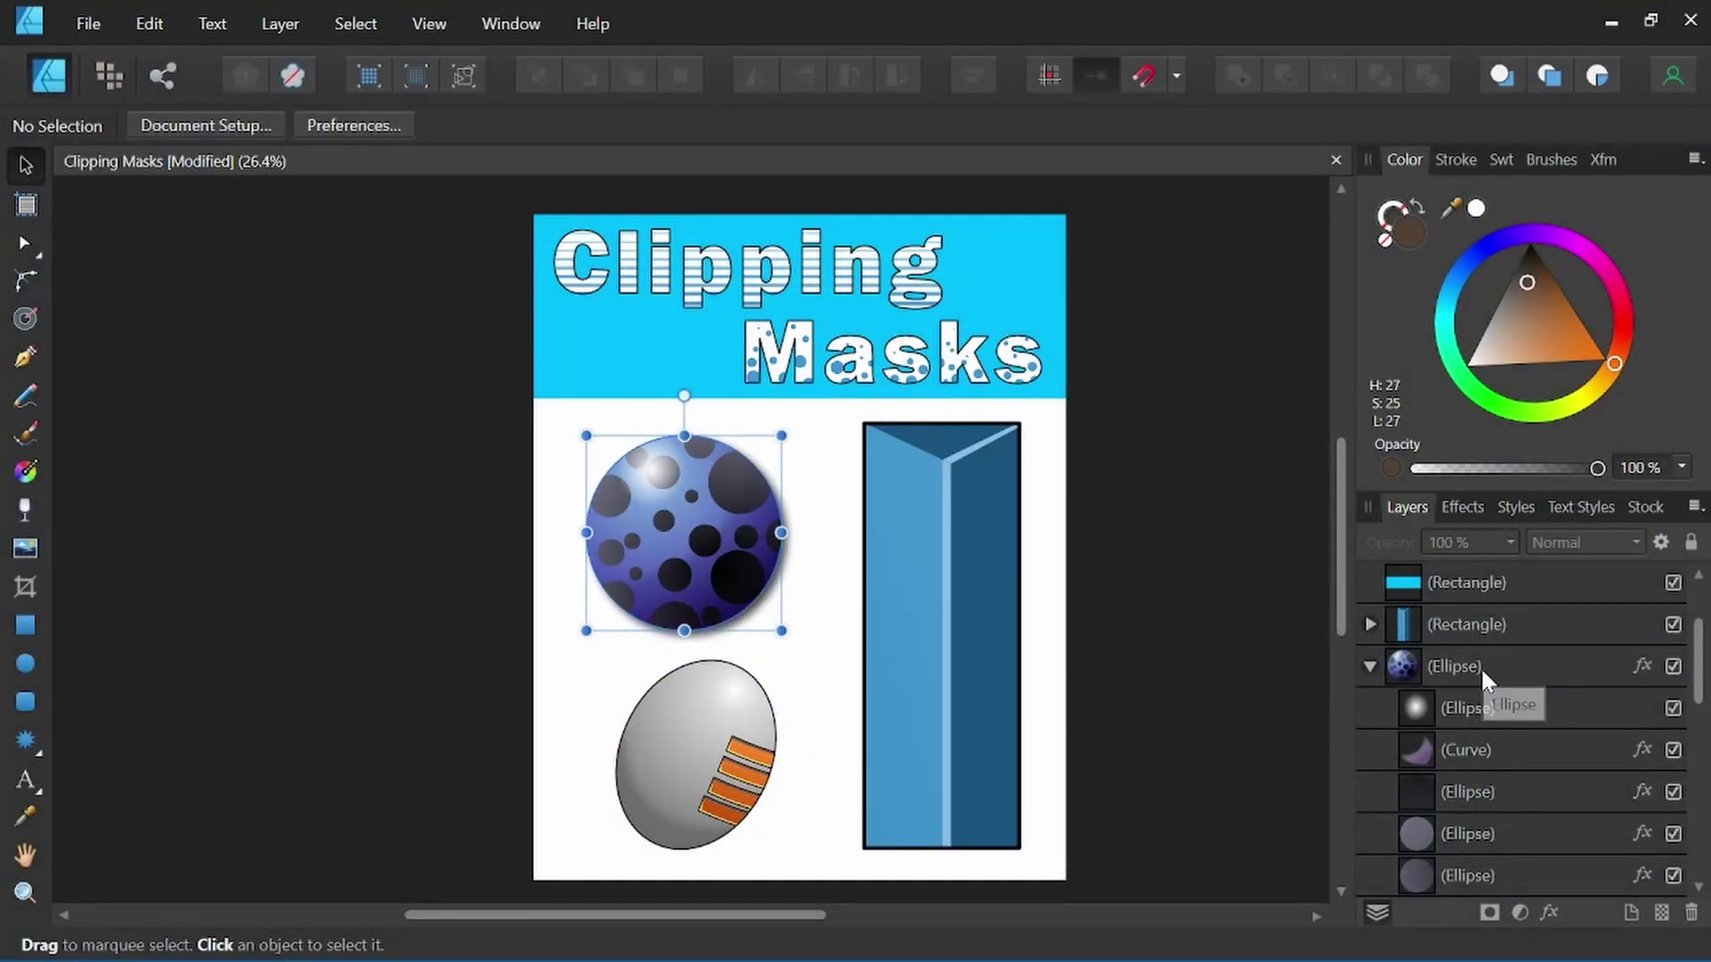
# Step: Inspect the finished sphere's shadow curve and highlight ellipse layers, then clear the selection
pyautogui.click(1479, 667)
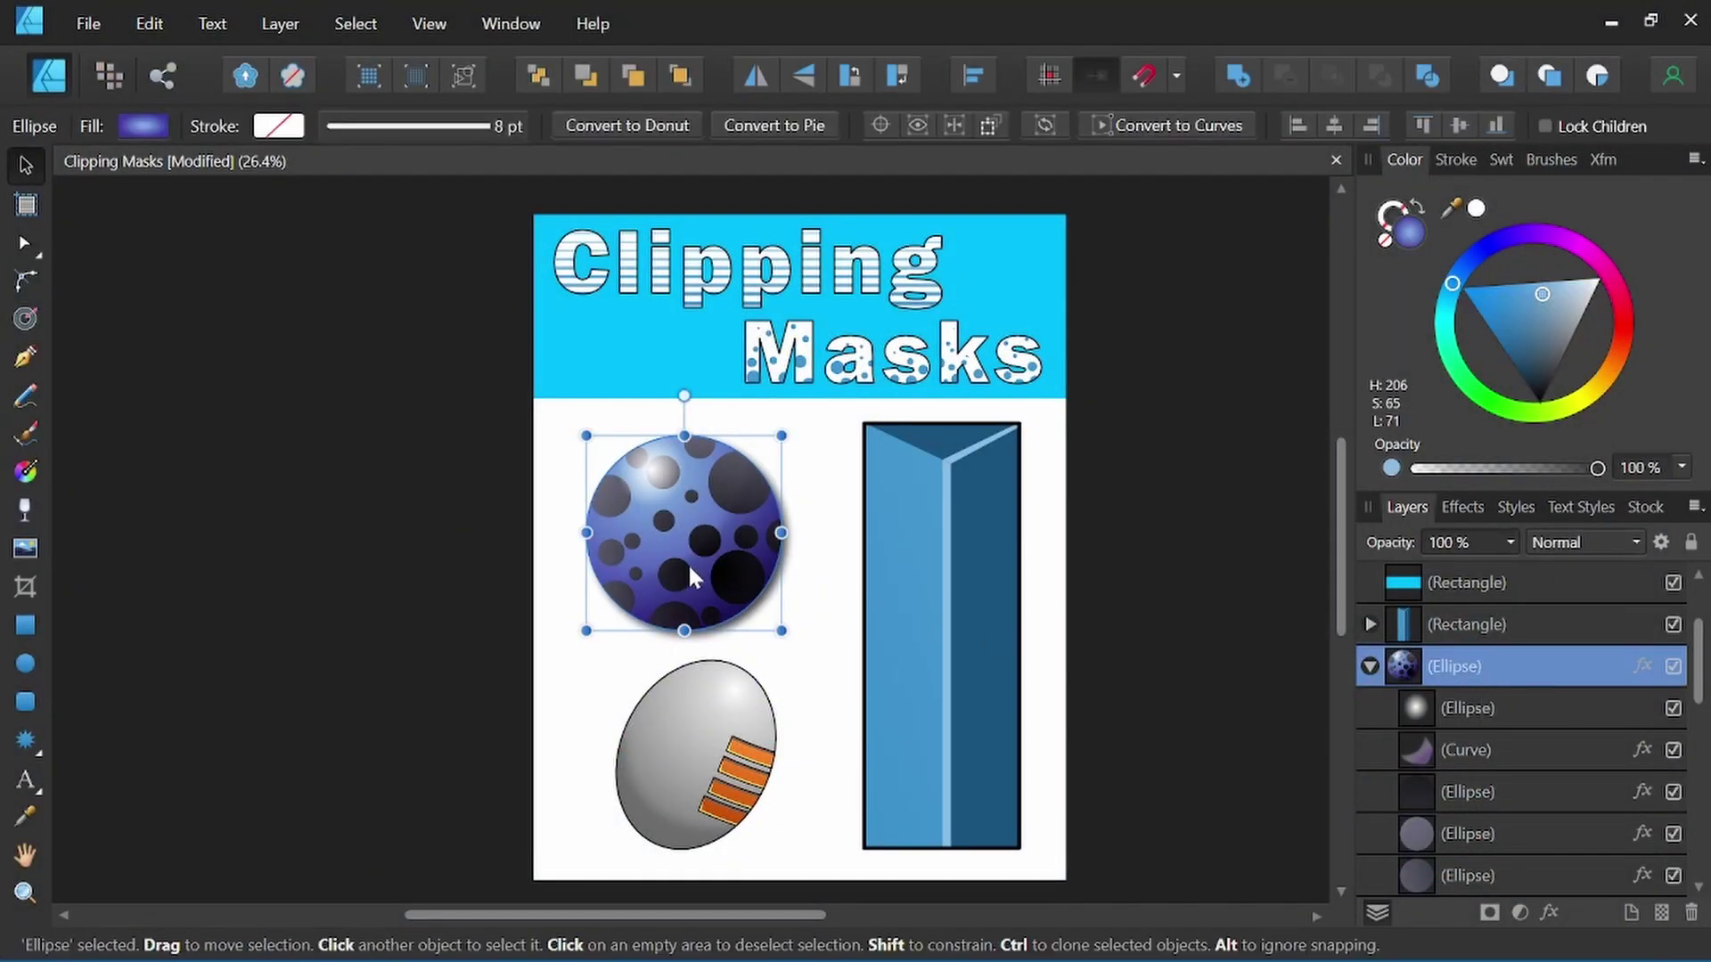
pyautogui.click(1515, 748)
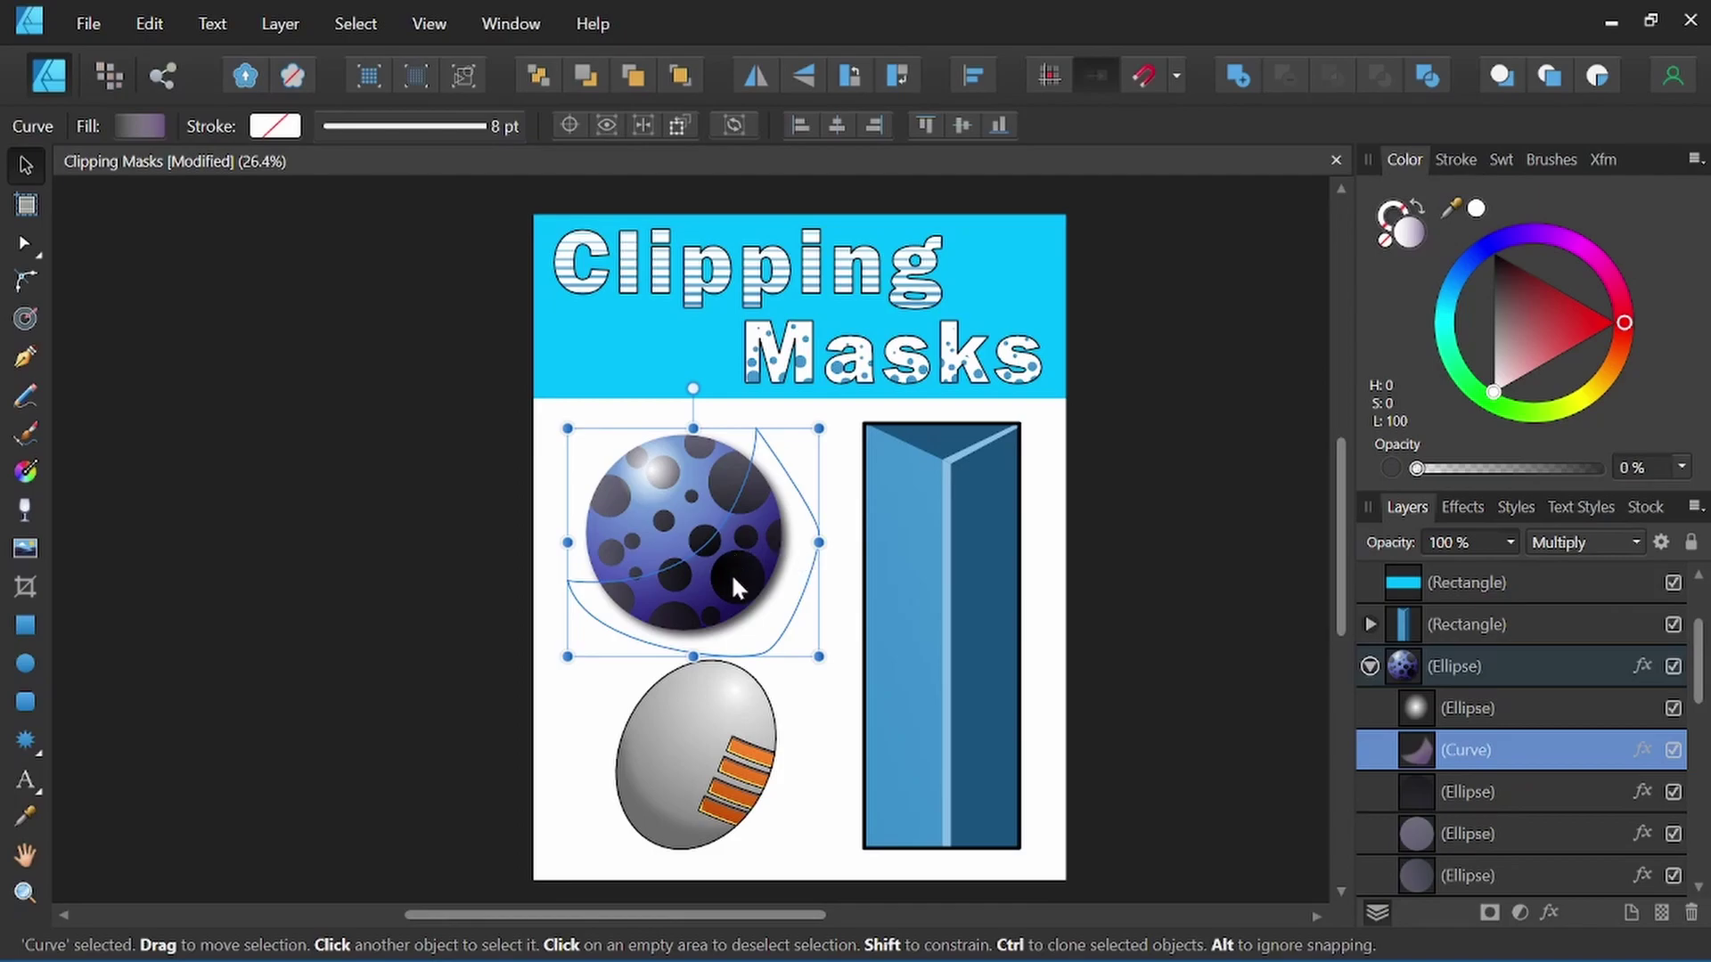
pyautogui.moveTo(732, 578)
pyautogui.mouseDown()
pyautogui.moveTo(758, 576)
pyautogui.moveTo(738, 586)
pyautogui.mouseUp()
pyautogui.click(1493, 709)
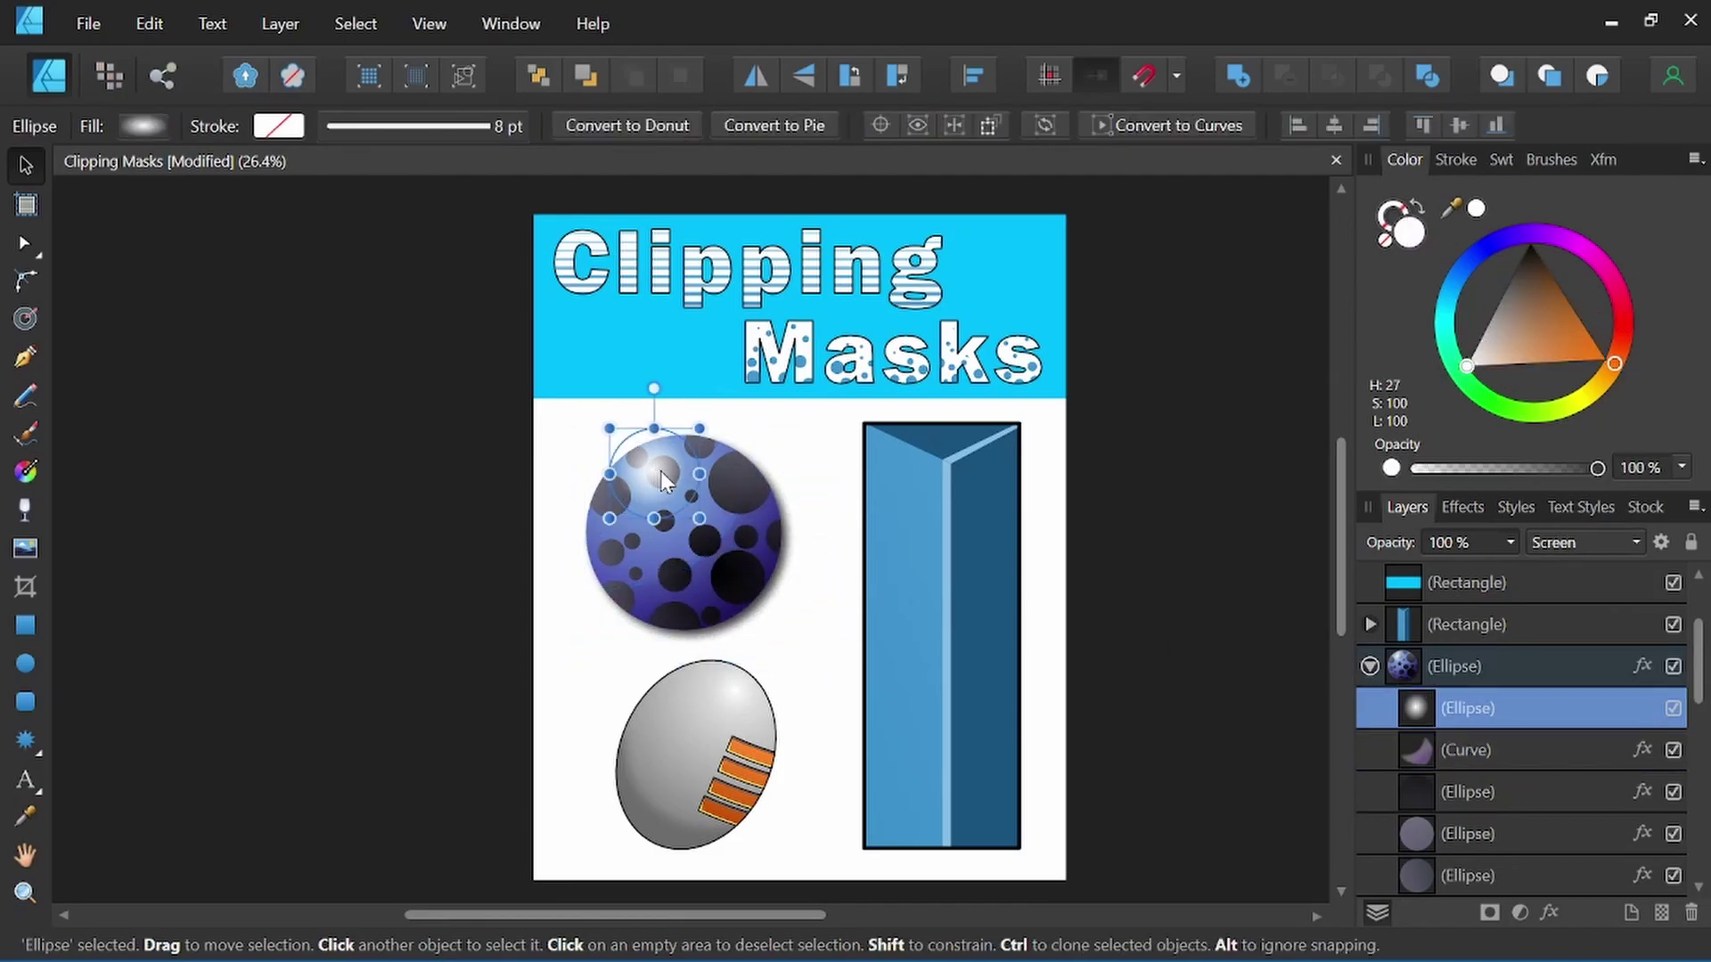
pyautogui.moveTo(661, 471)
pyautogui.mouseDown()
pyautogui.moveTo(682, 486)
pyautogui.moveTo(660, 474)
pyautogui.mouseUp()
pyautogui.click(427, 458)
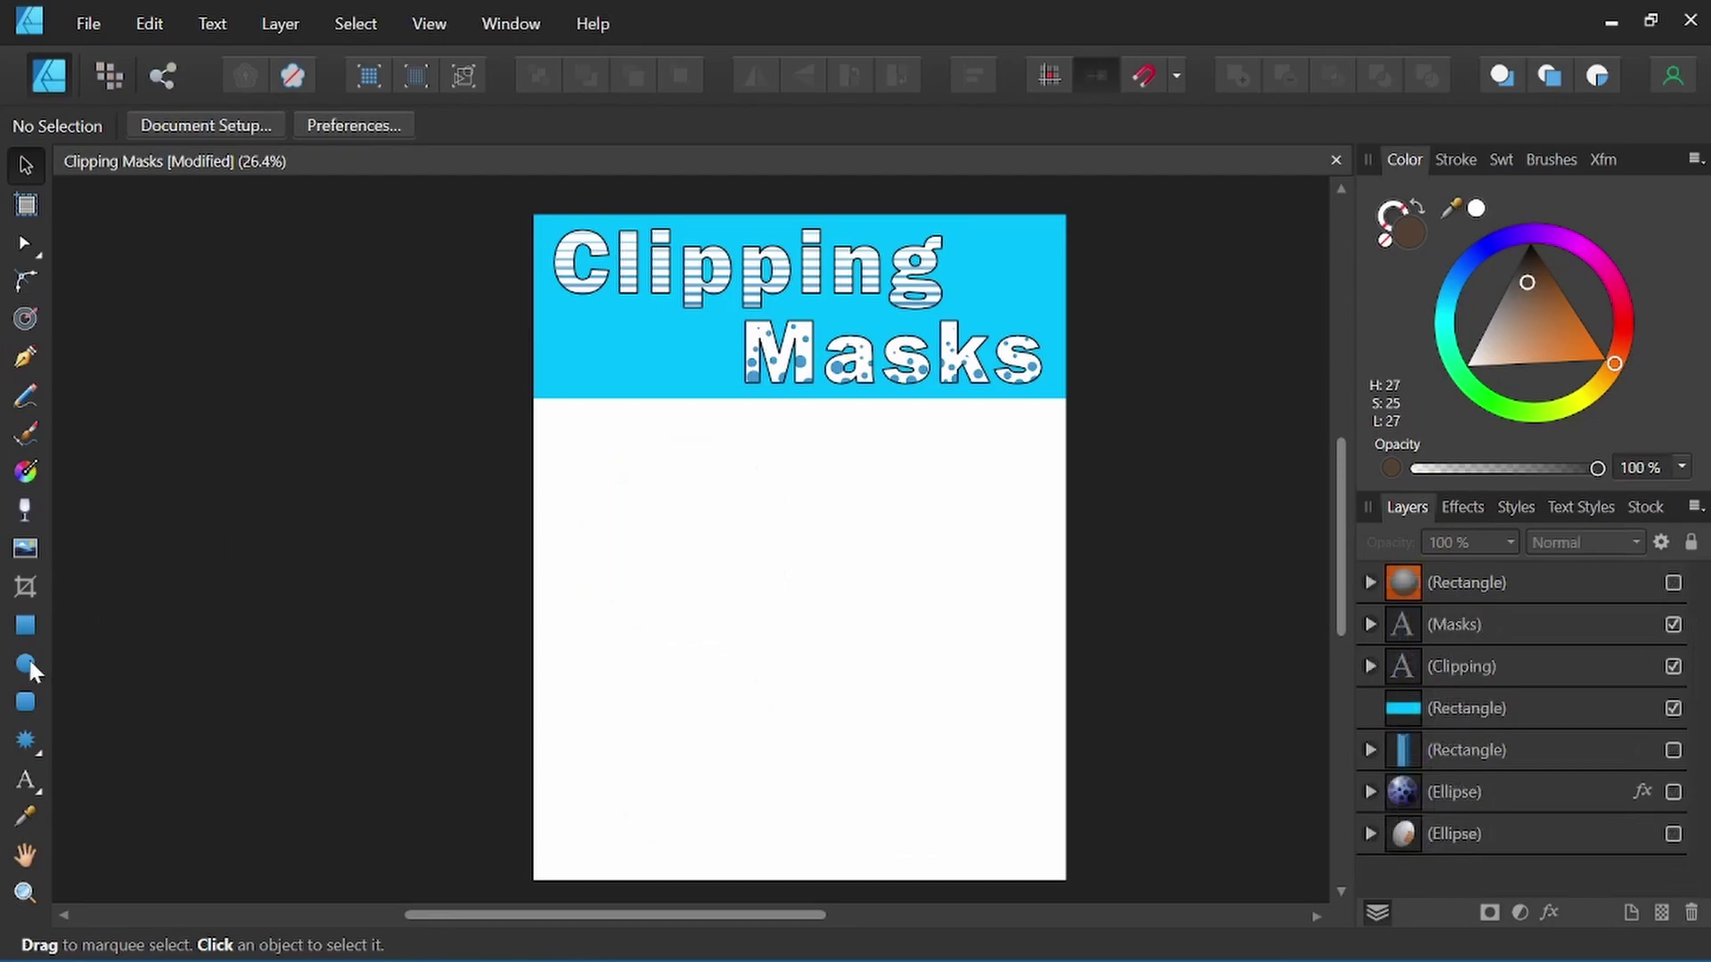
# Step: Draw a large circle beneath the Clipping Masks banner and fill it teal
pyautogui.click(26, 665)
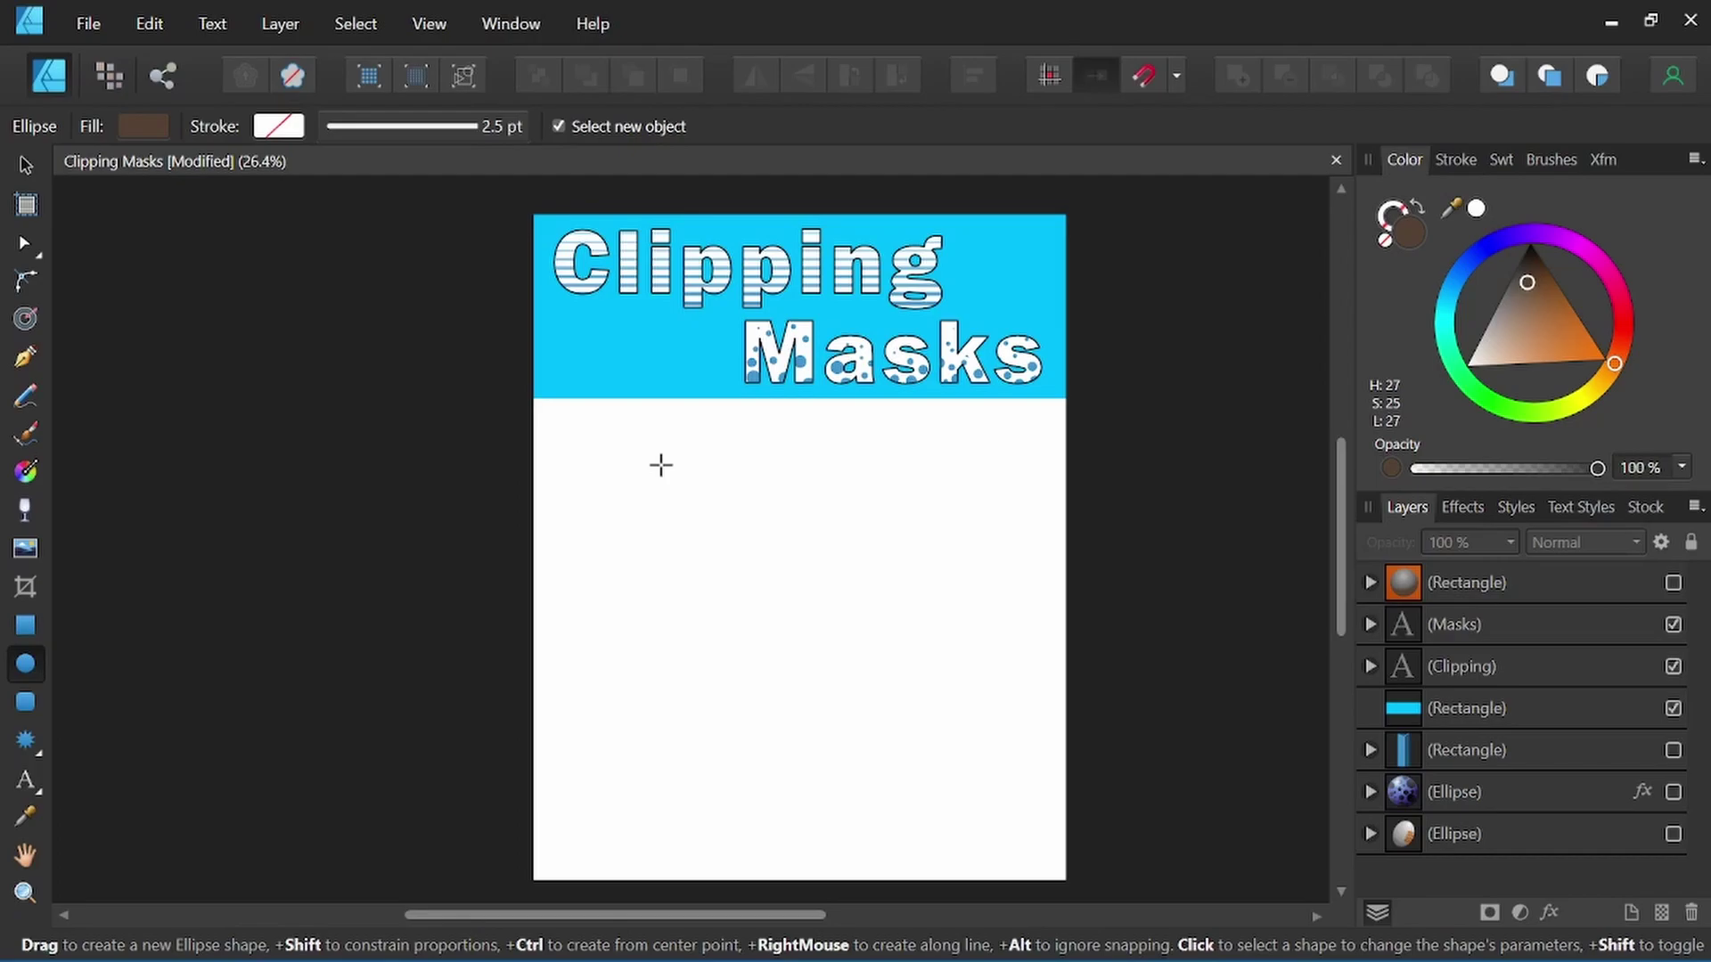
pyautogui.moveTo(666, 474); pyautogui.dragTo(966, 769)
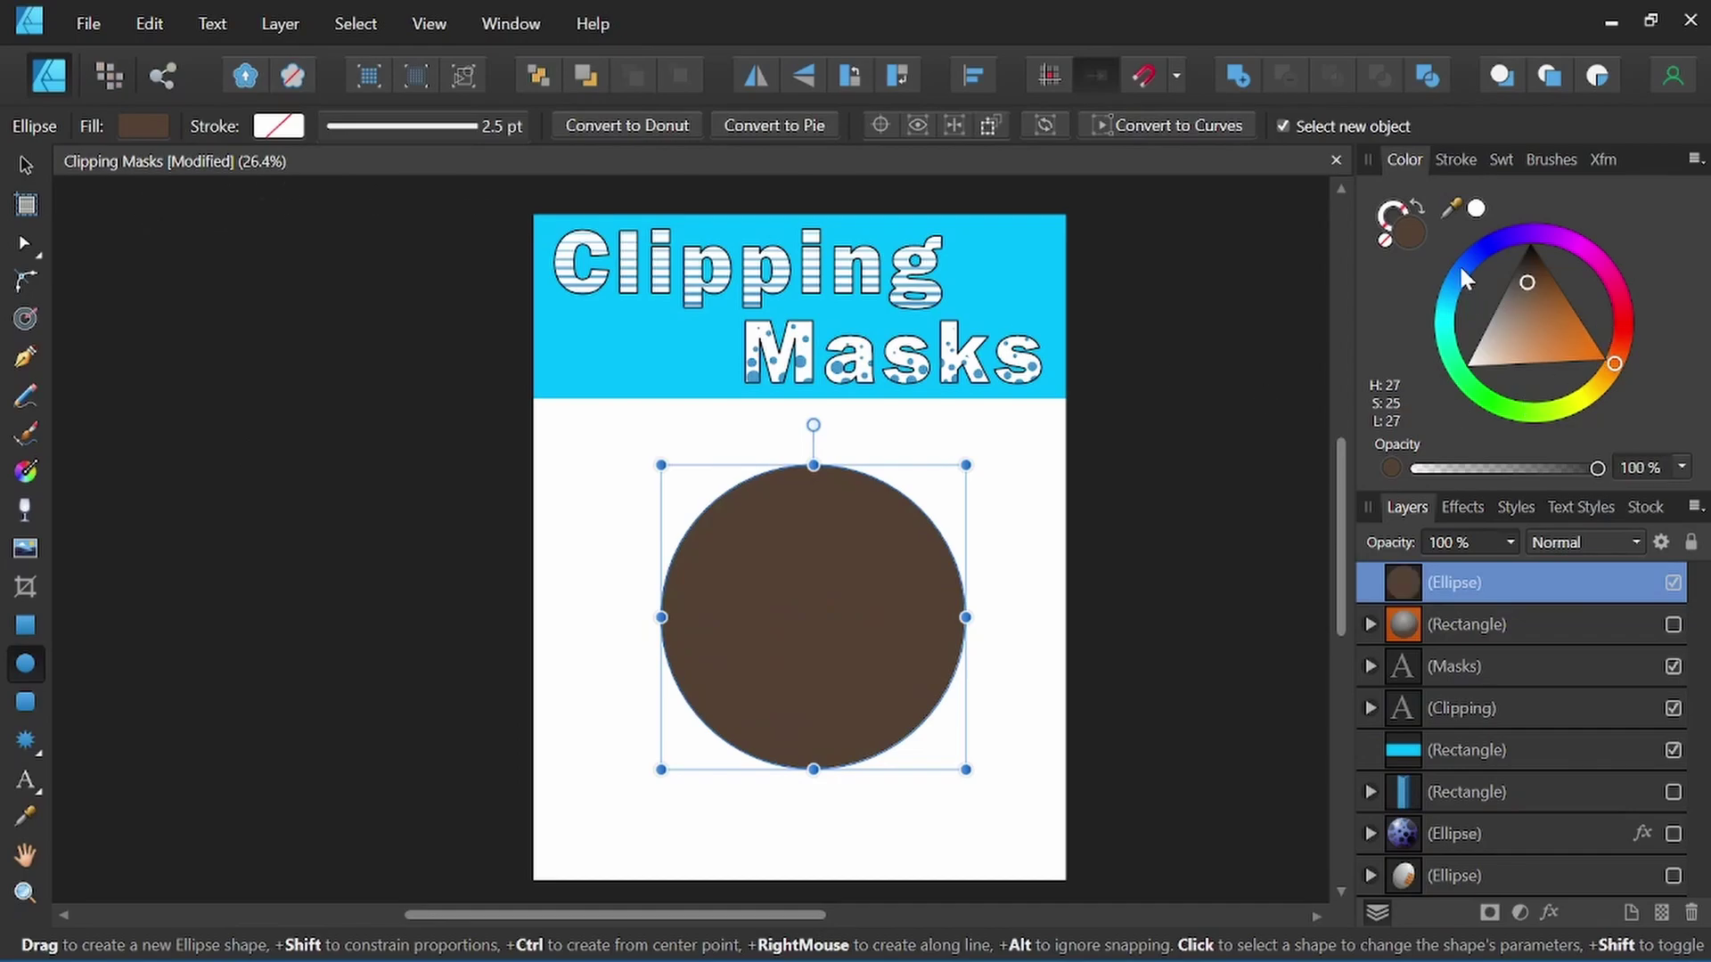
pyautogui.moveTo(1457, 264)
pyautogui.mouseDown()
pyautogui.moveTo(1445, 304)
pyautogui.moveTo(1528, 306)
pyautogui.moveTo(1501, 310)
pyautogui.mouseUp()
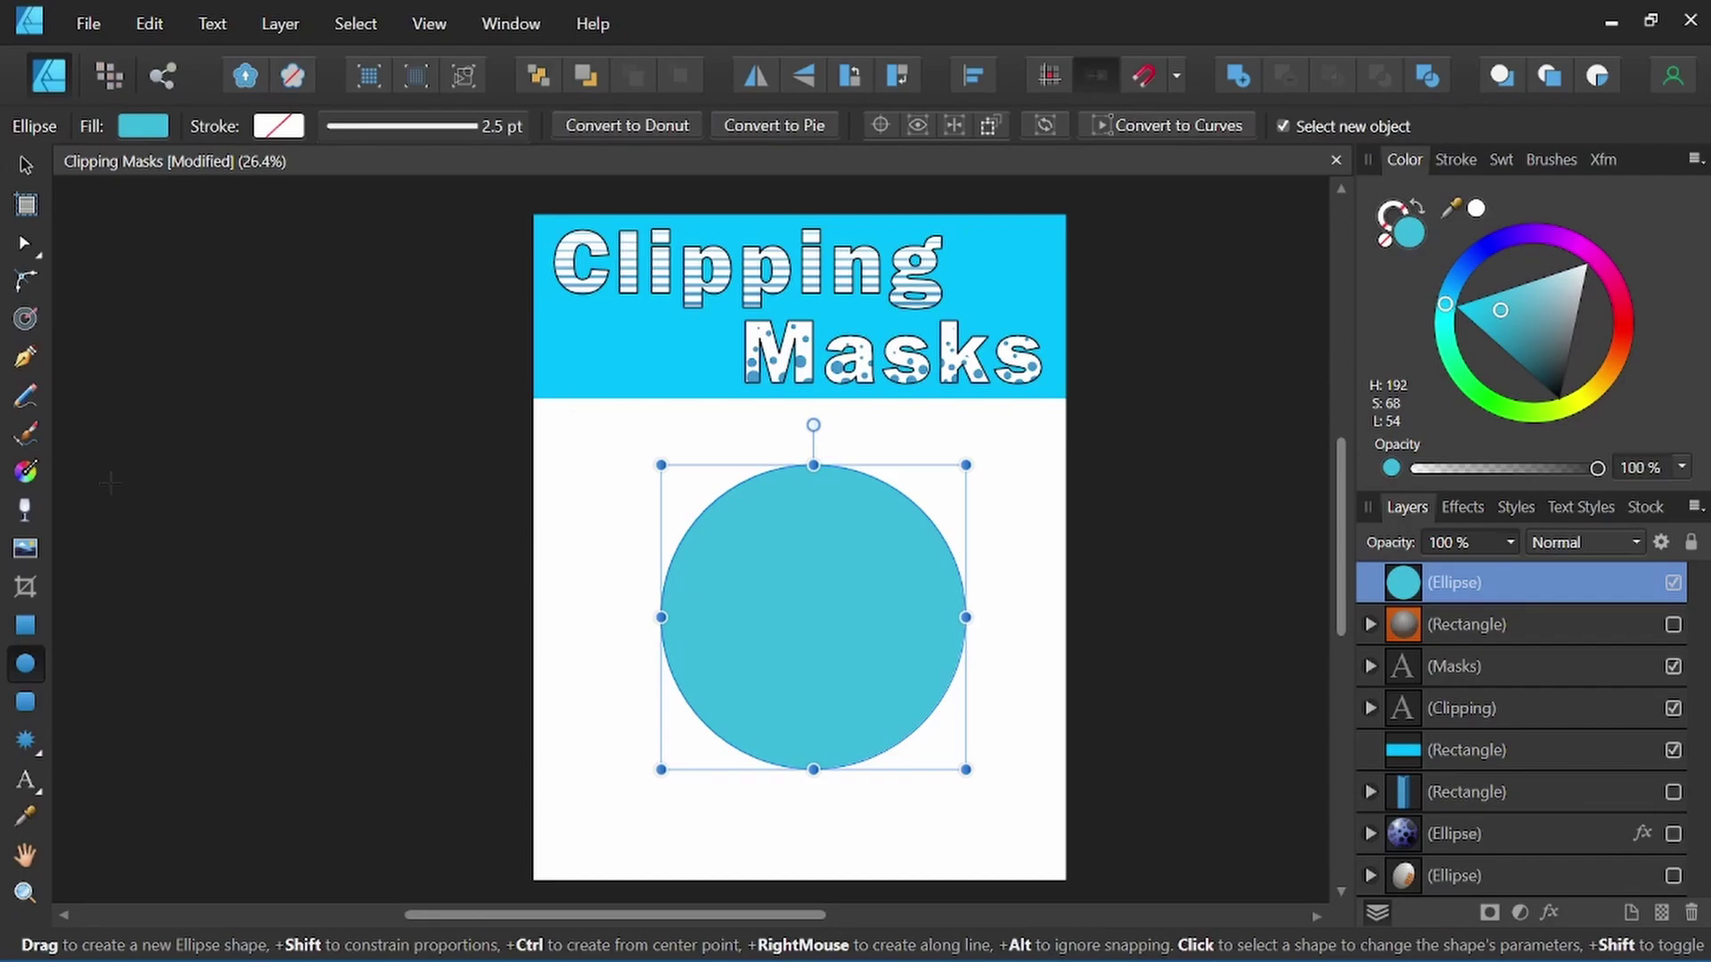
# Step: Apply a gradient across the circle and set its type to Radial
pyautogui.click(26, 471)
pyautogui.moveTo(751, 533); pyautogui.dragTo(888, 700)
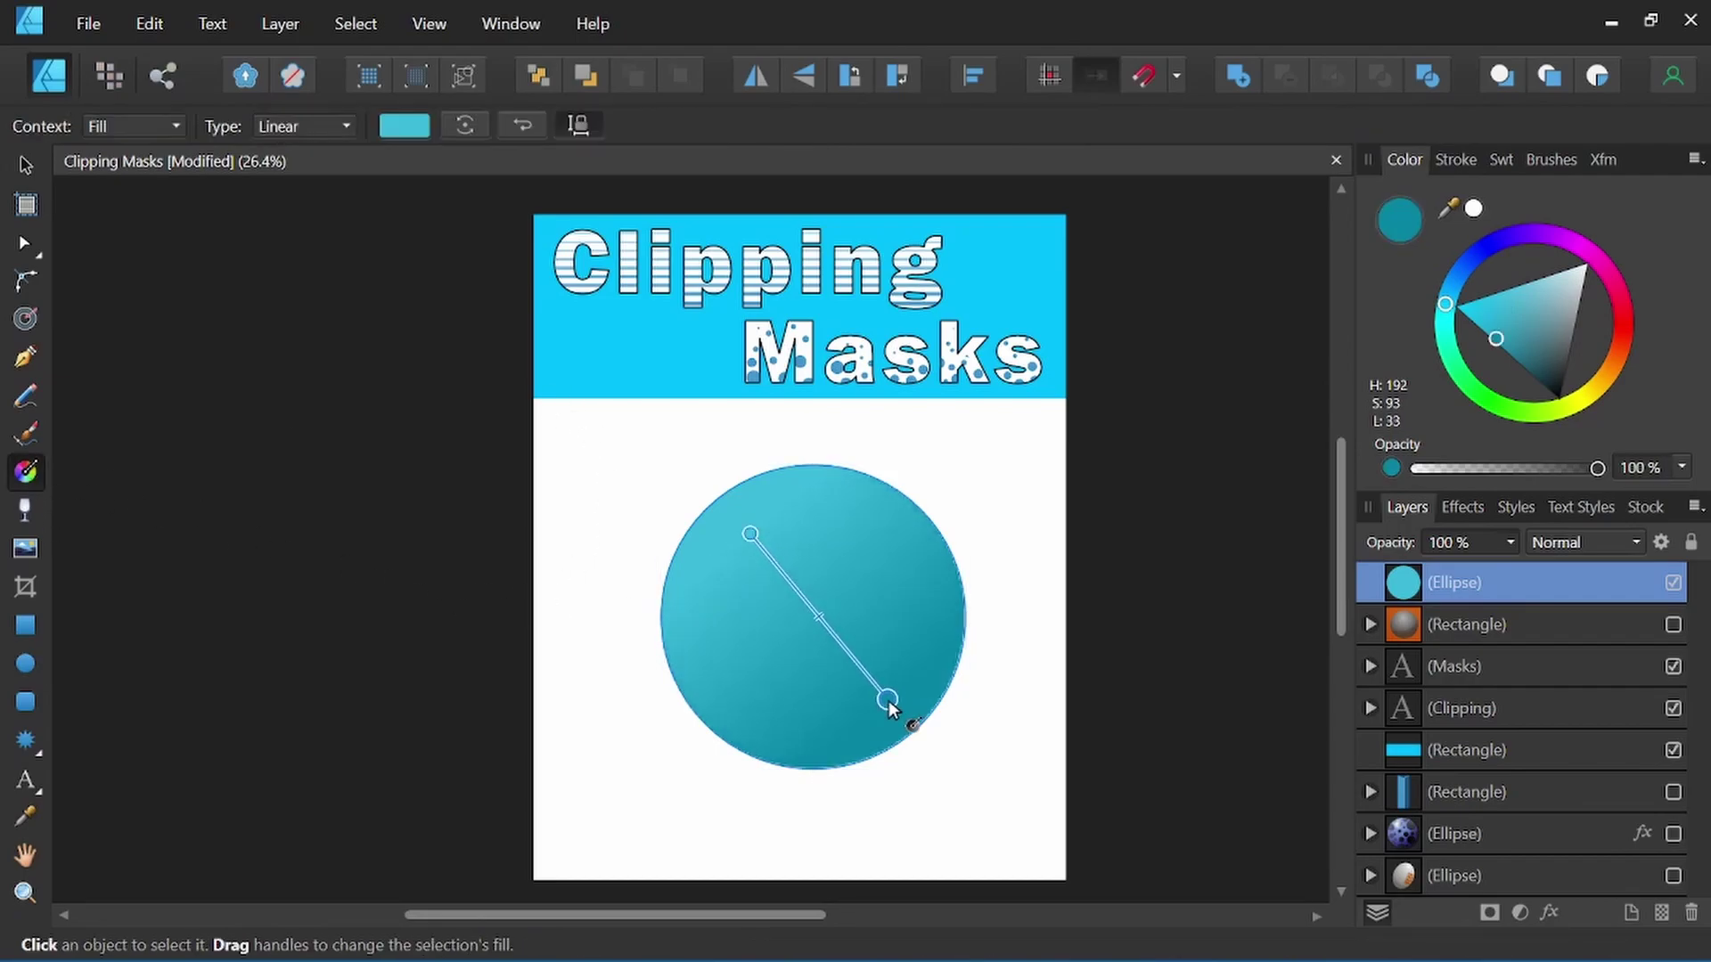
pyautogui.click(403, 126)
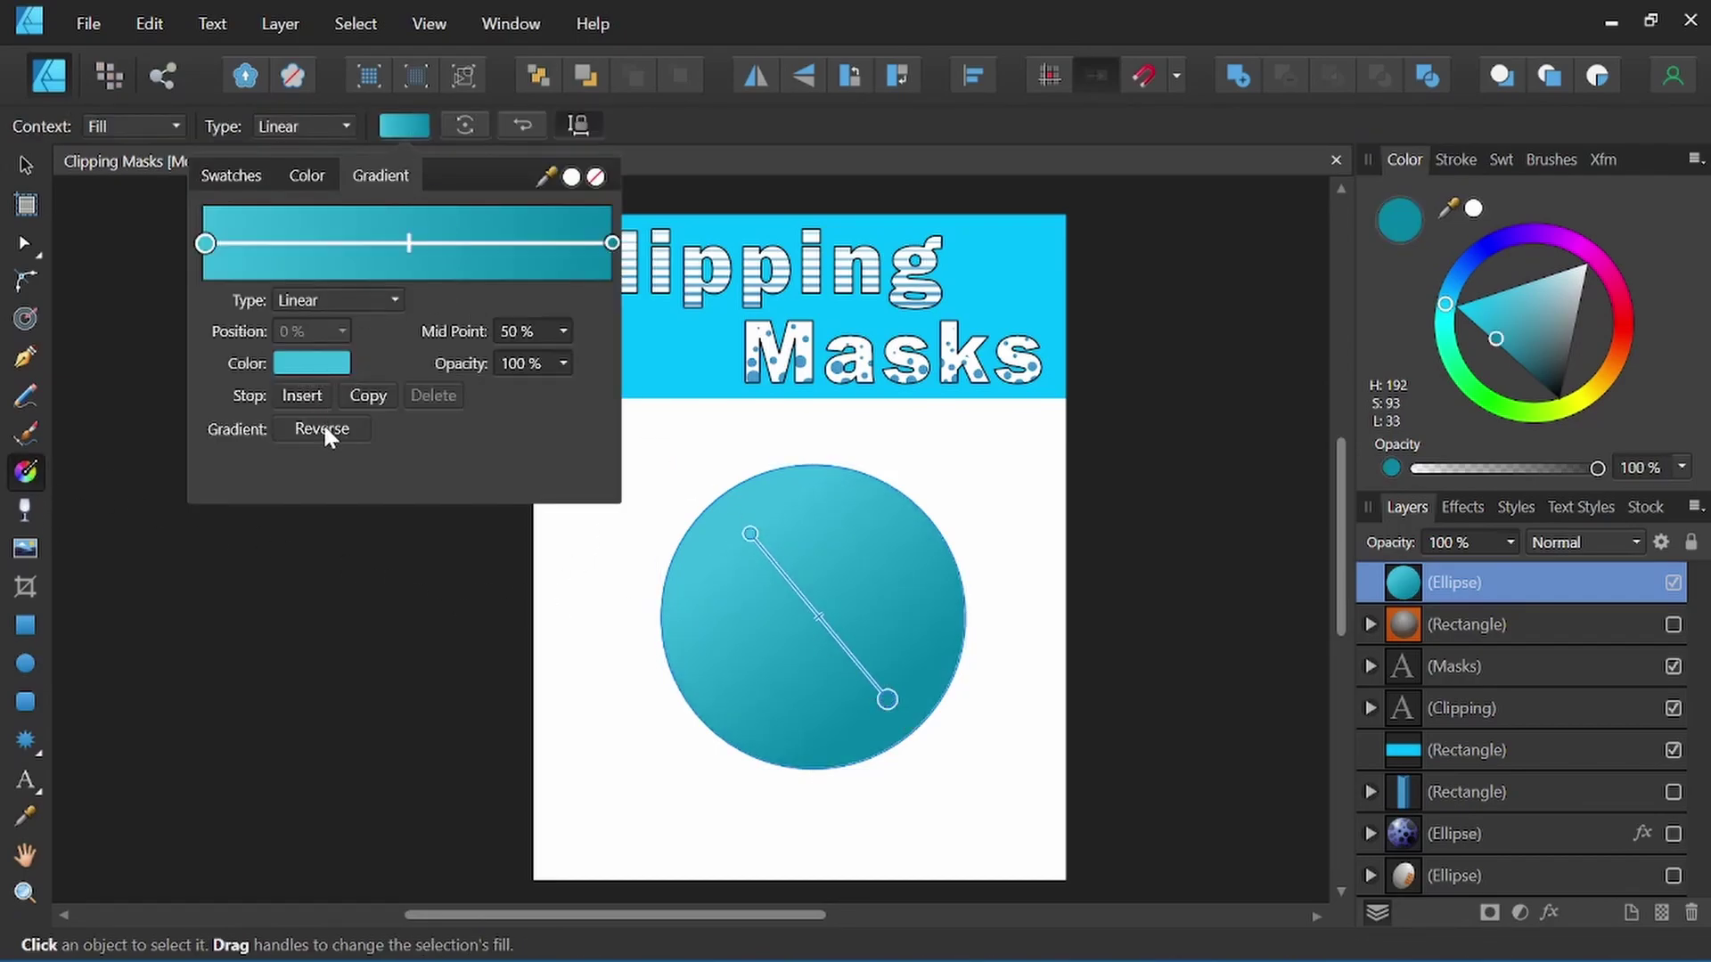
pyautogui.click(315, 301)
pyautogui.click(311, 385)
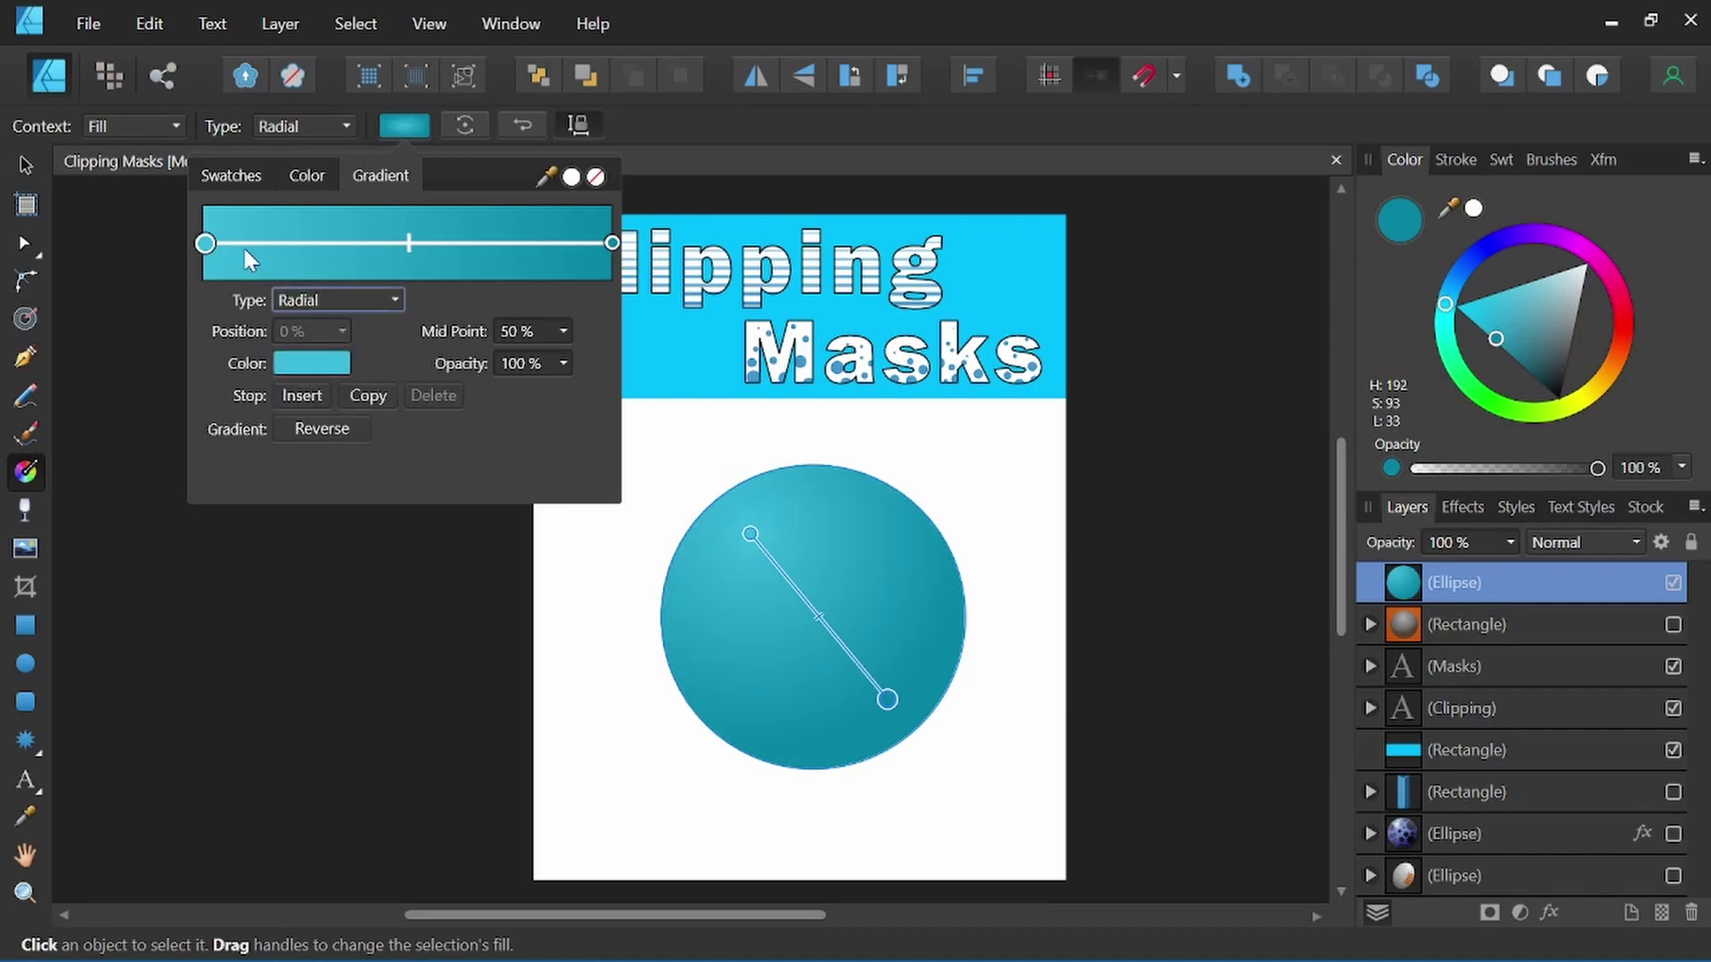
# Step: Lighten the start stop to pale teal and shift the end stop to deep blue
pyautogui.click(289, 366)
pyautogui.moveTo(305, 506); pyautogui.dragTo(343, 501)
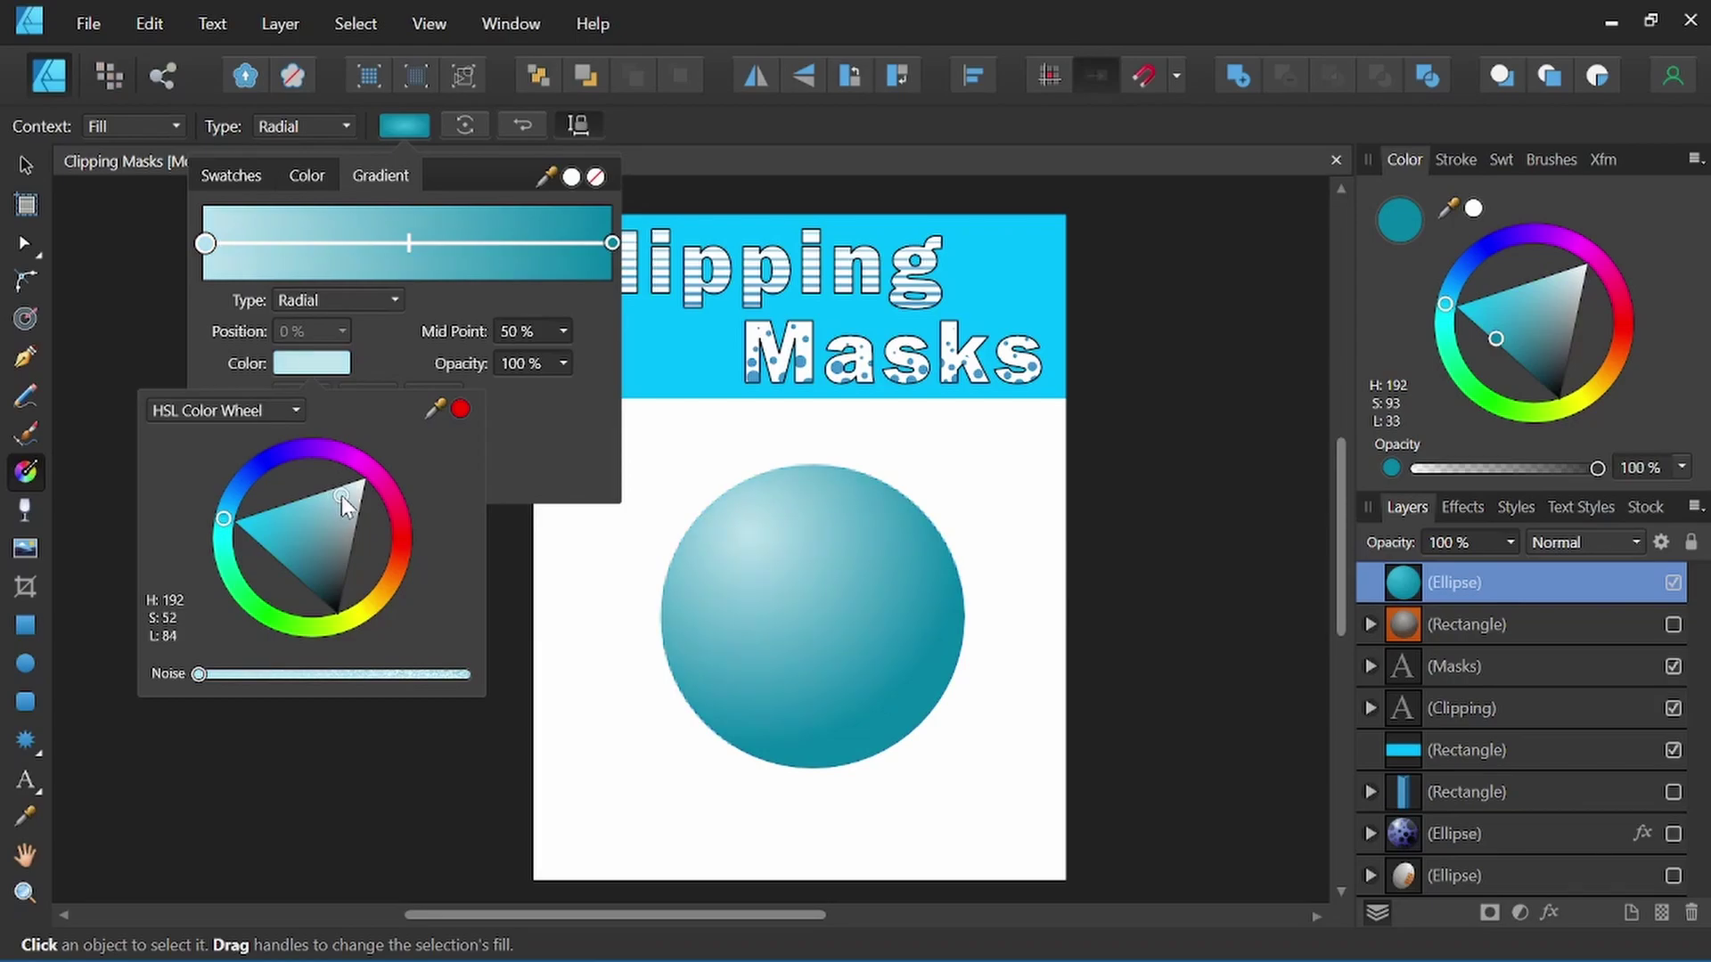
pyautogui.click(612, 243)
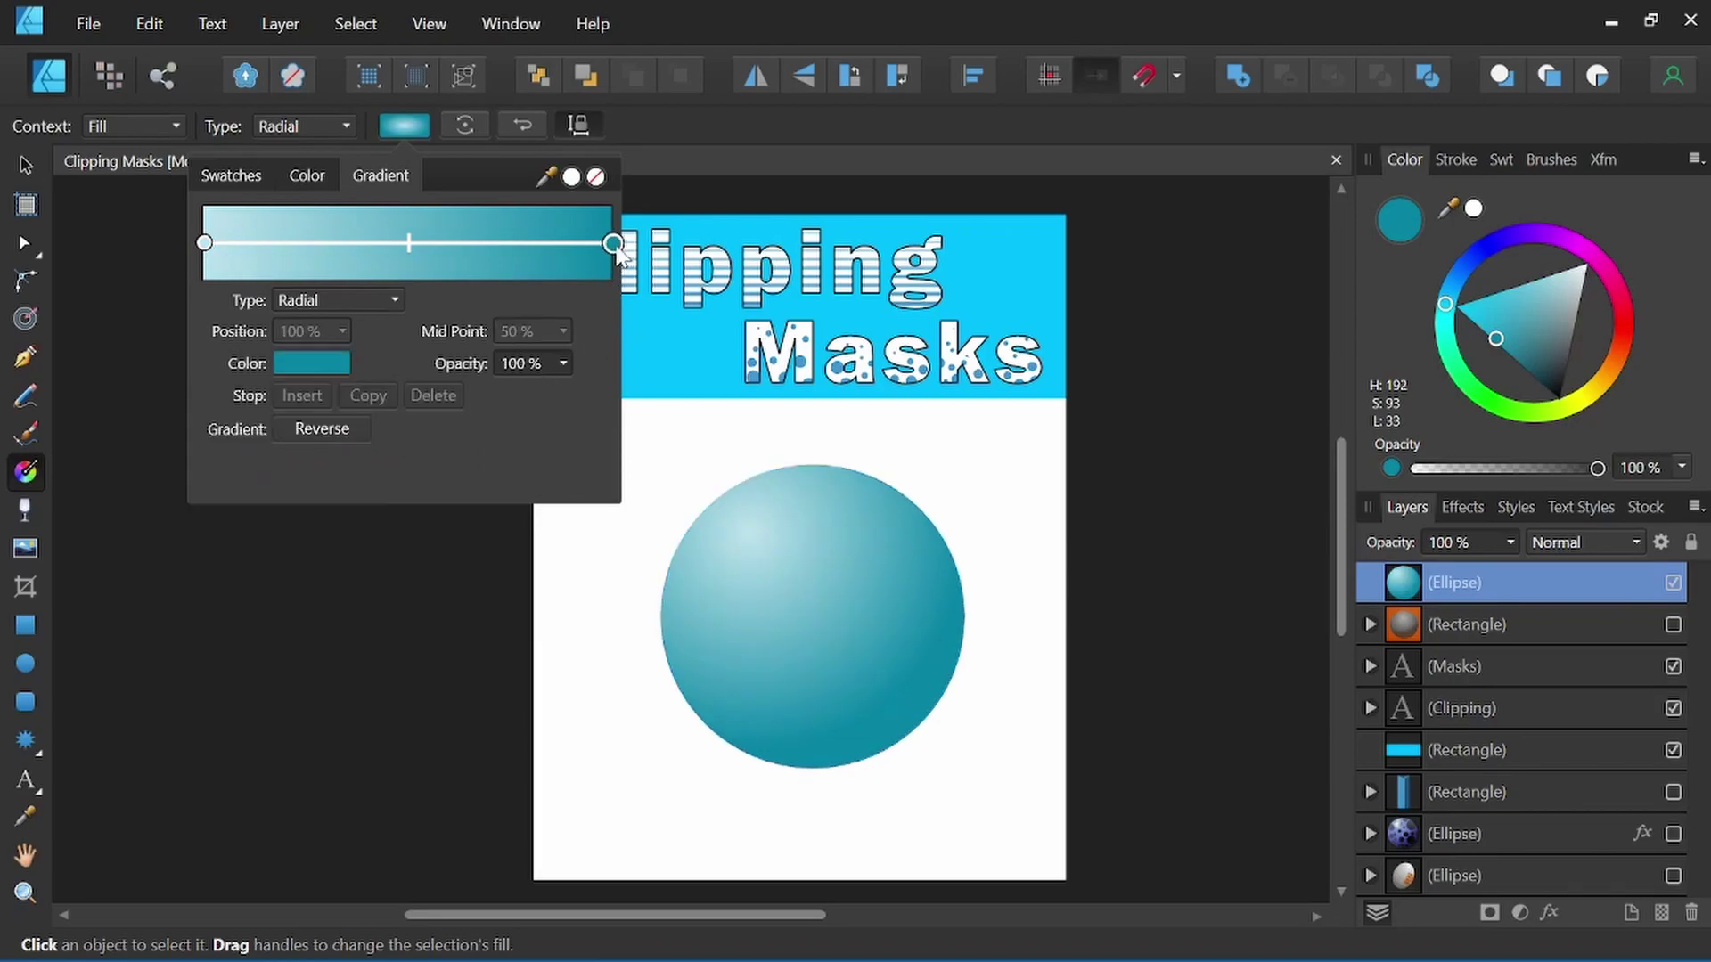
pyautogui.click(341, 358)
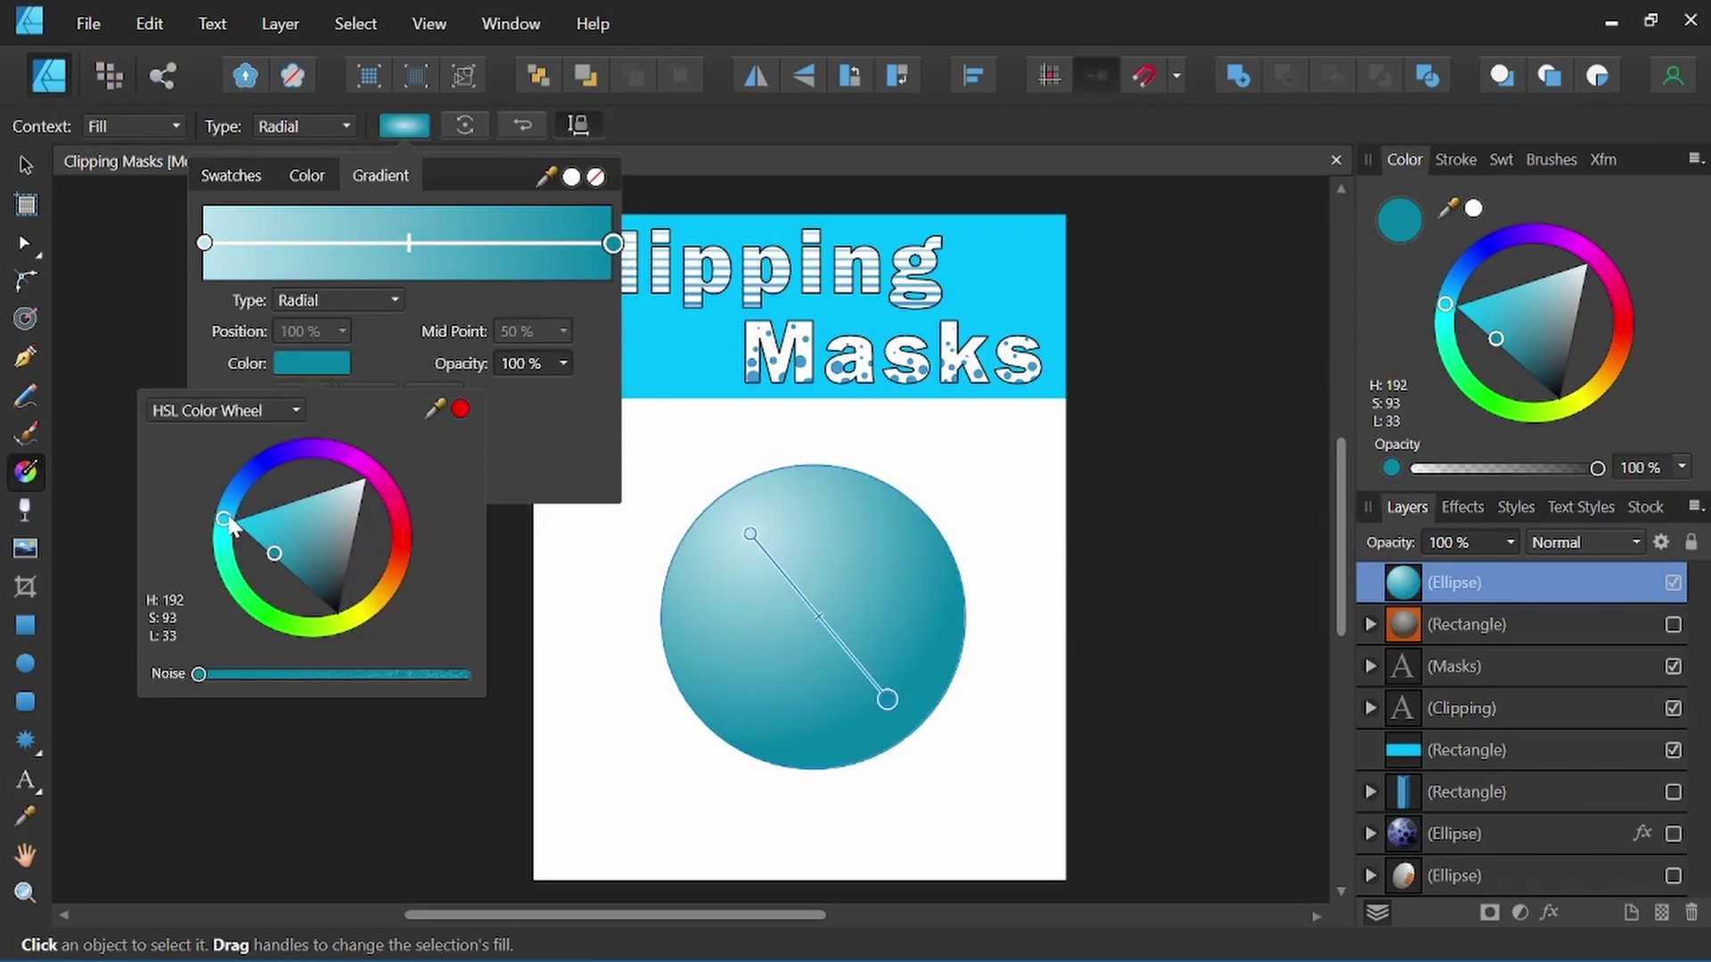
pyautogui.moveTo(224, 518); pyautogui.dragTo(239, 494)
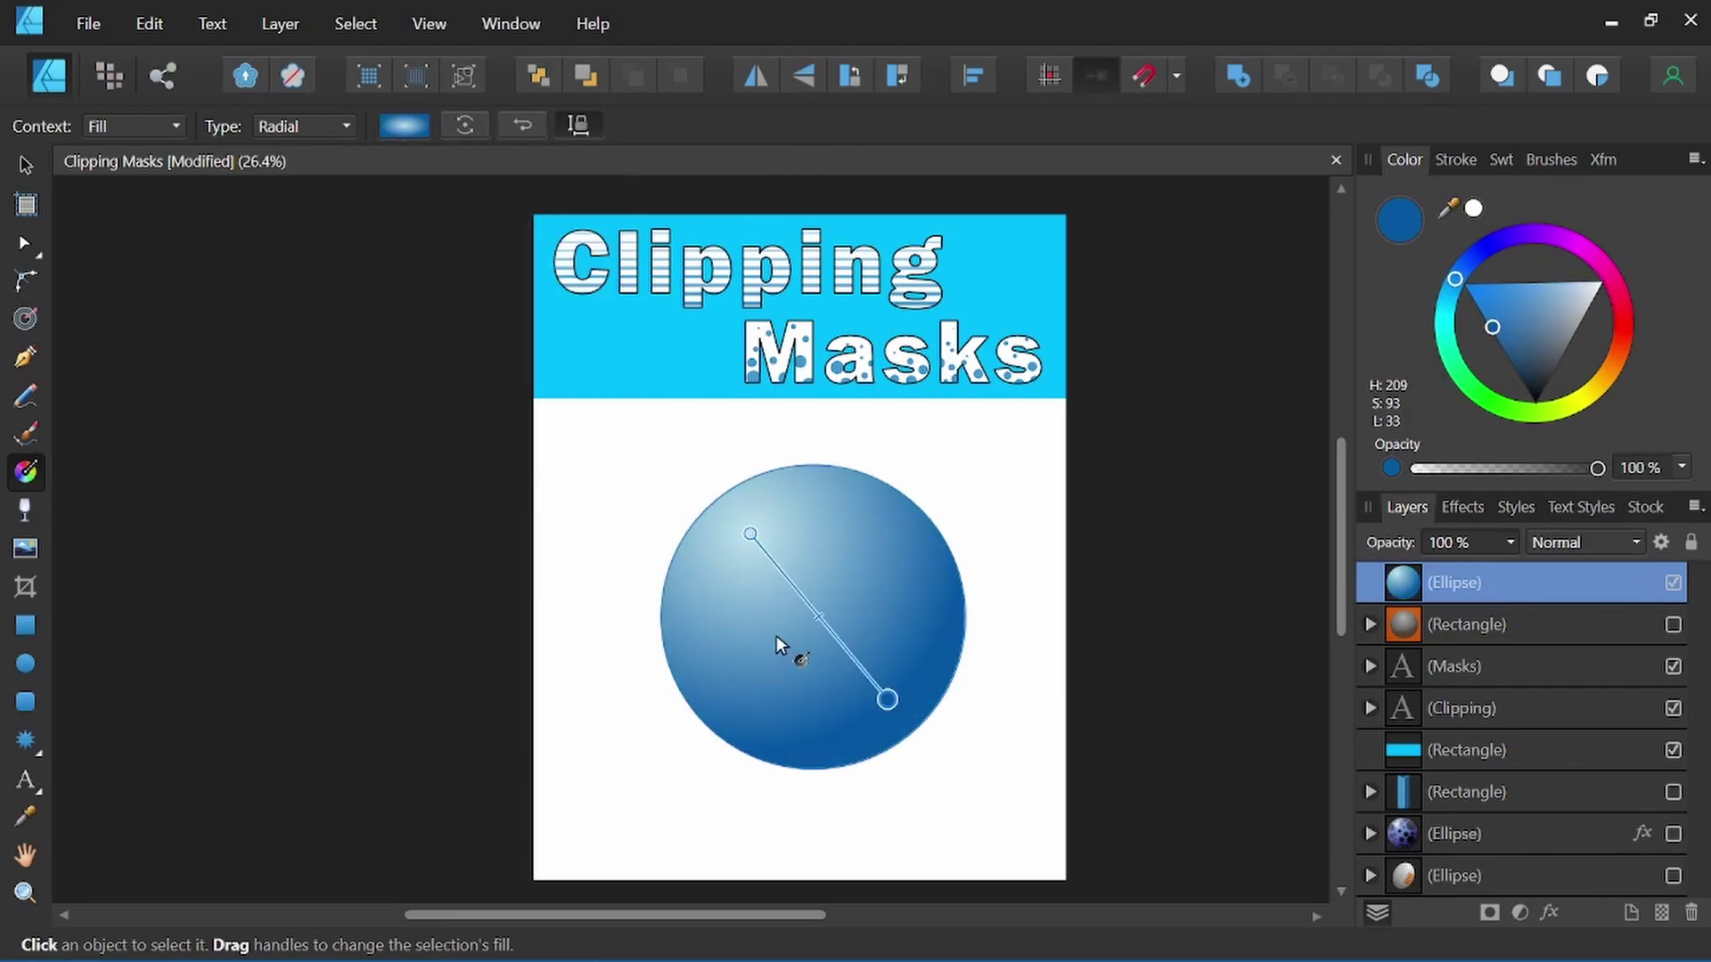
pyautogui.press('space')
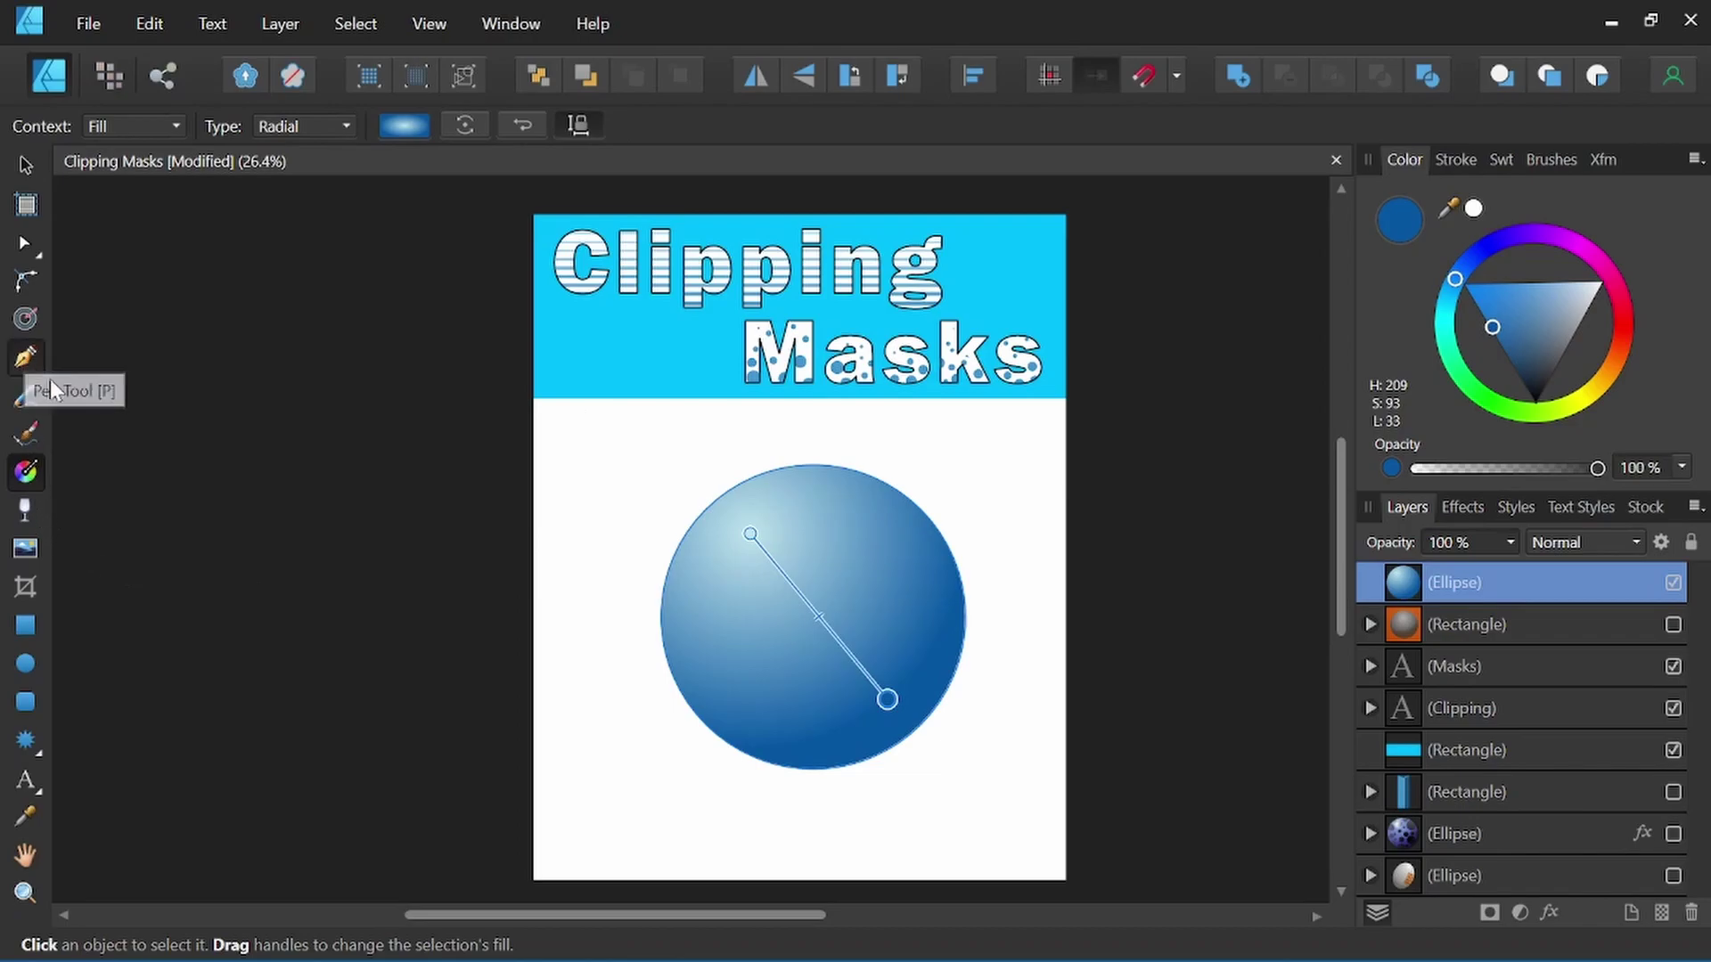
# Step: Draw a closed Pen path wrapping the sphere's lower right, from below-left past its top right
pyautogui.click(27, 367)
pyautogui.click(671, 728)
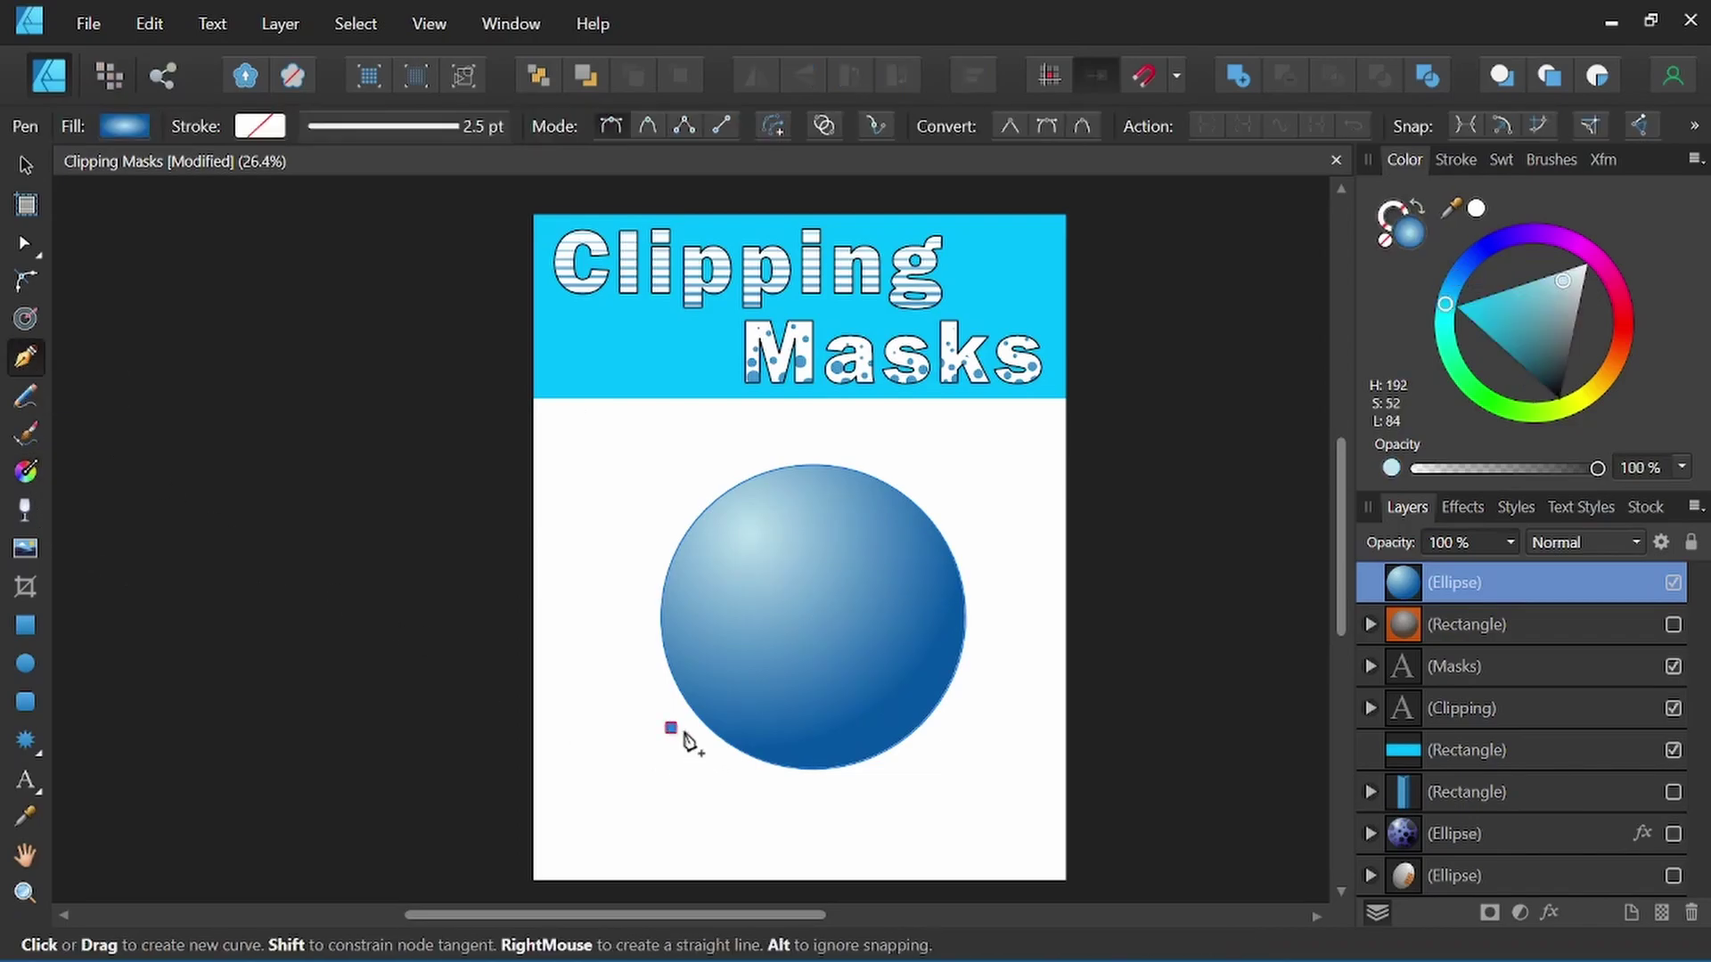
pyautogui.moveTo(866, 658); pyautogui.dragTo(904, 610)
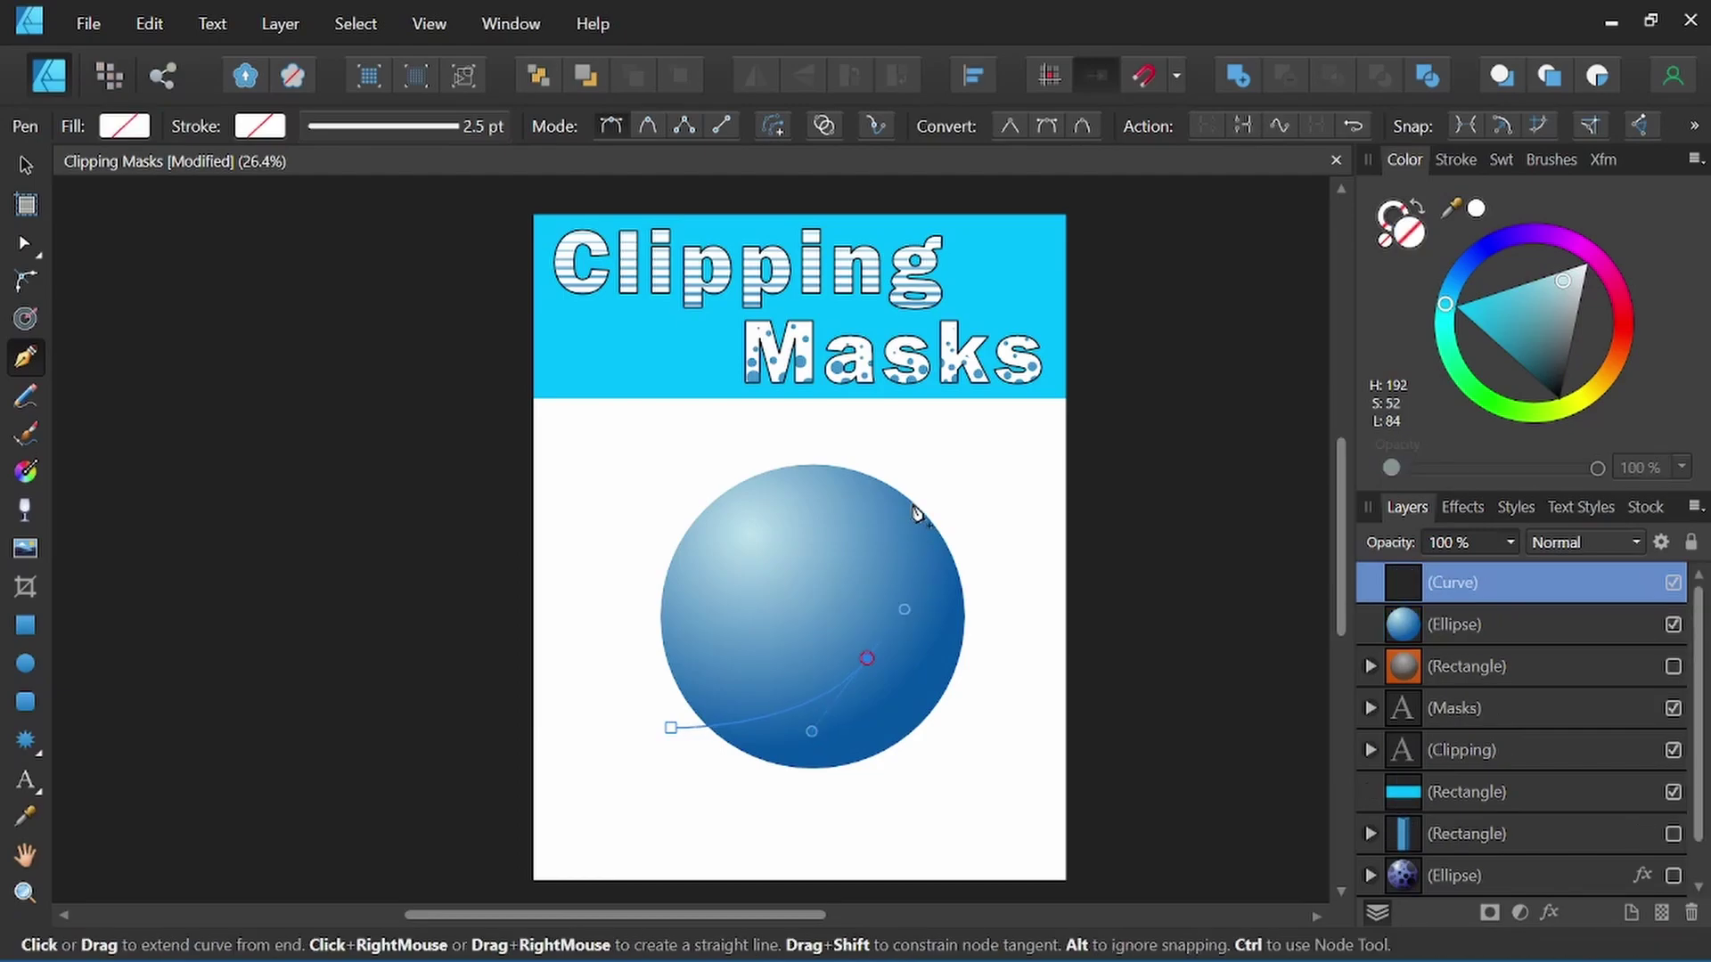
pyautogui.moveTo(905, 441); pyautogui.dragTo(884, 395)
pyautogui.click(906, 442)
pyautogui.moveTo(1009, 596); pyautogui.dragTo(732, 799)
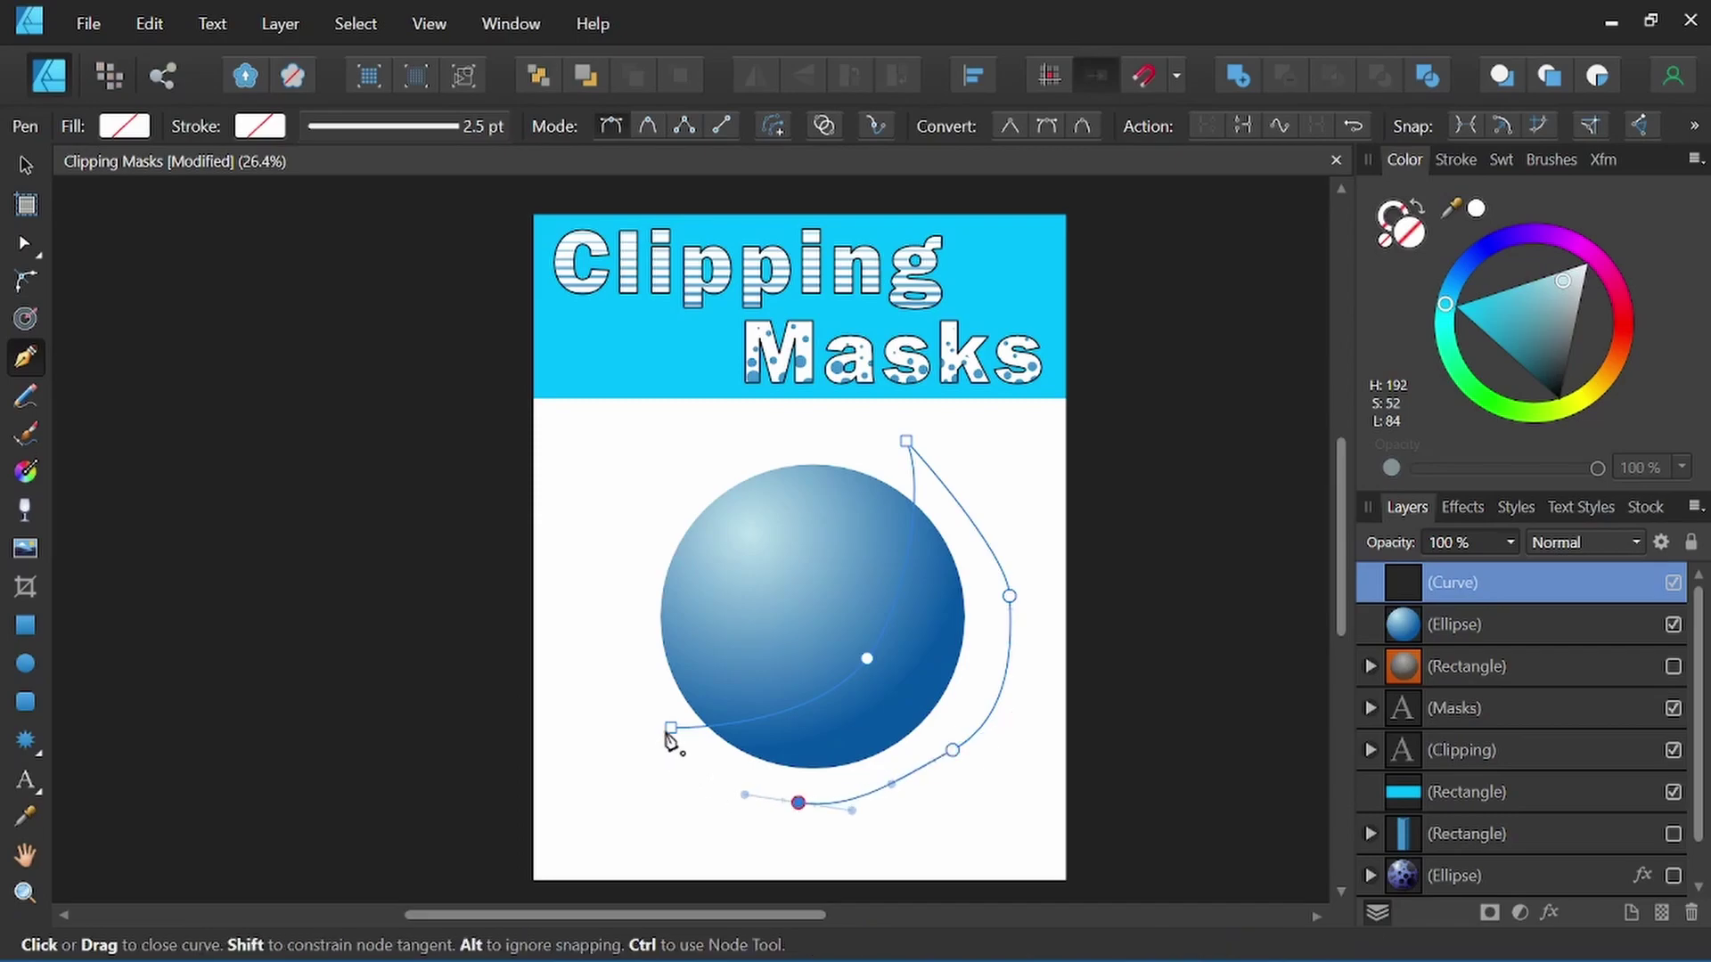
pyautogui.moveTo(670, 731); pyautogui.dragTo(660, 713)
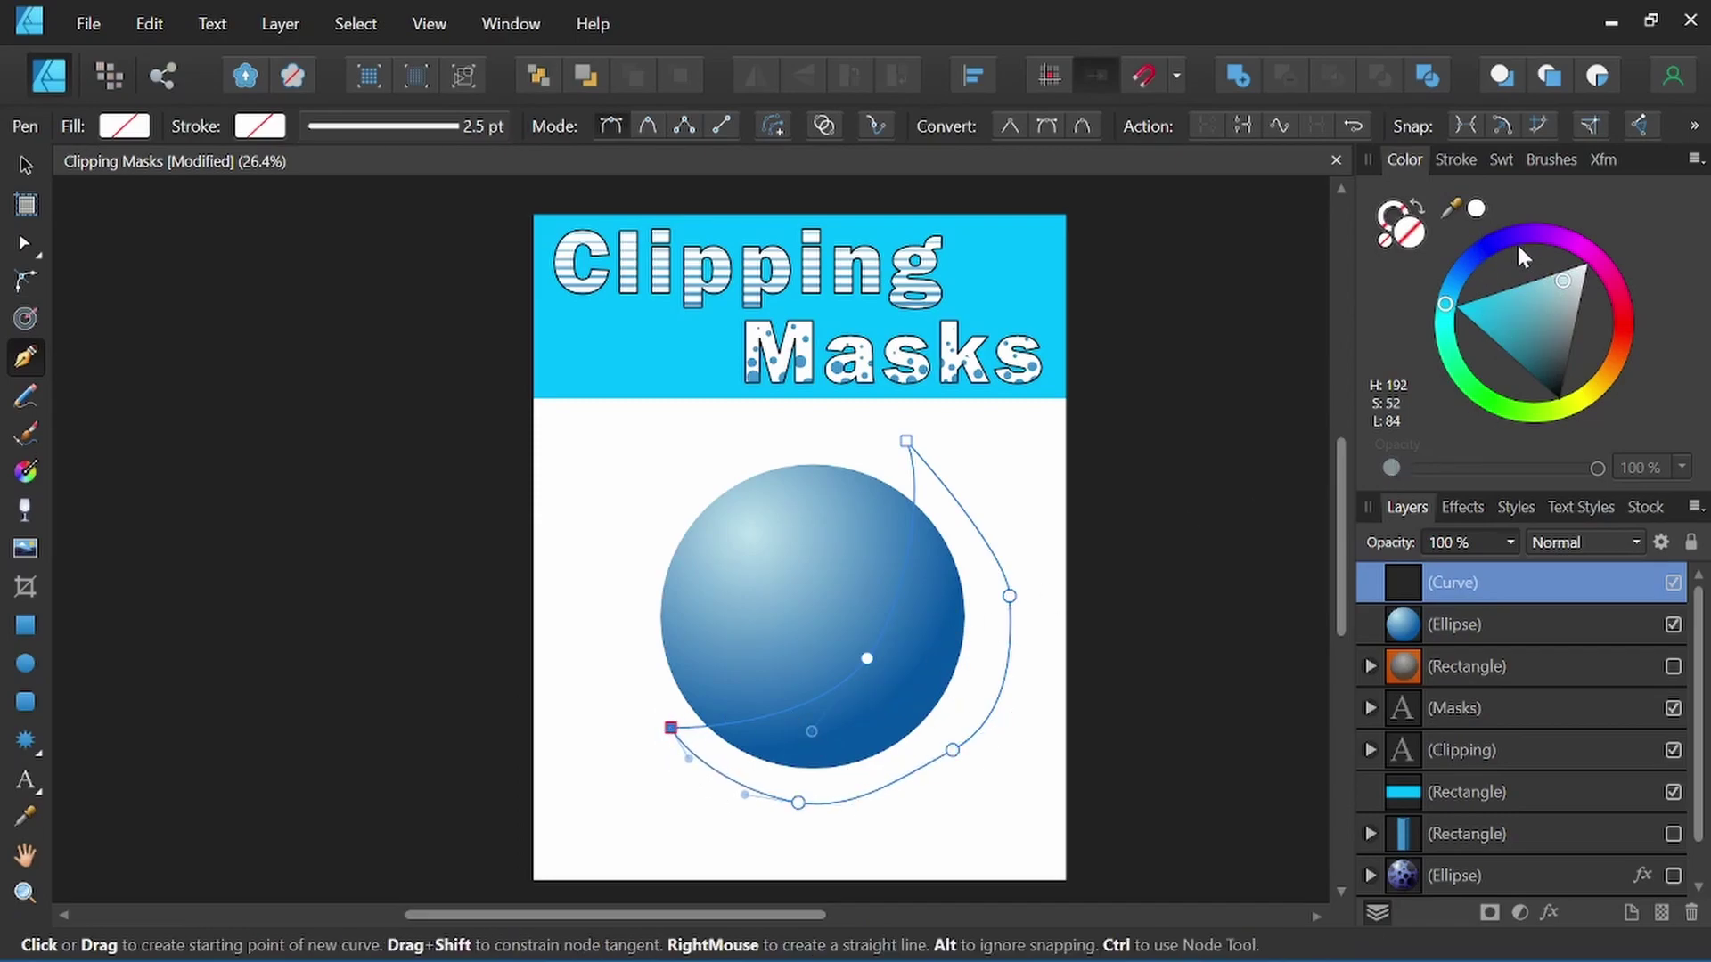
# Step: Fill the closed shape with a dark greyish slate blue
pyautogui.moveTo(1450, 308); pyautogui.dragTo(1477, 253)
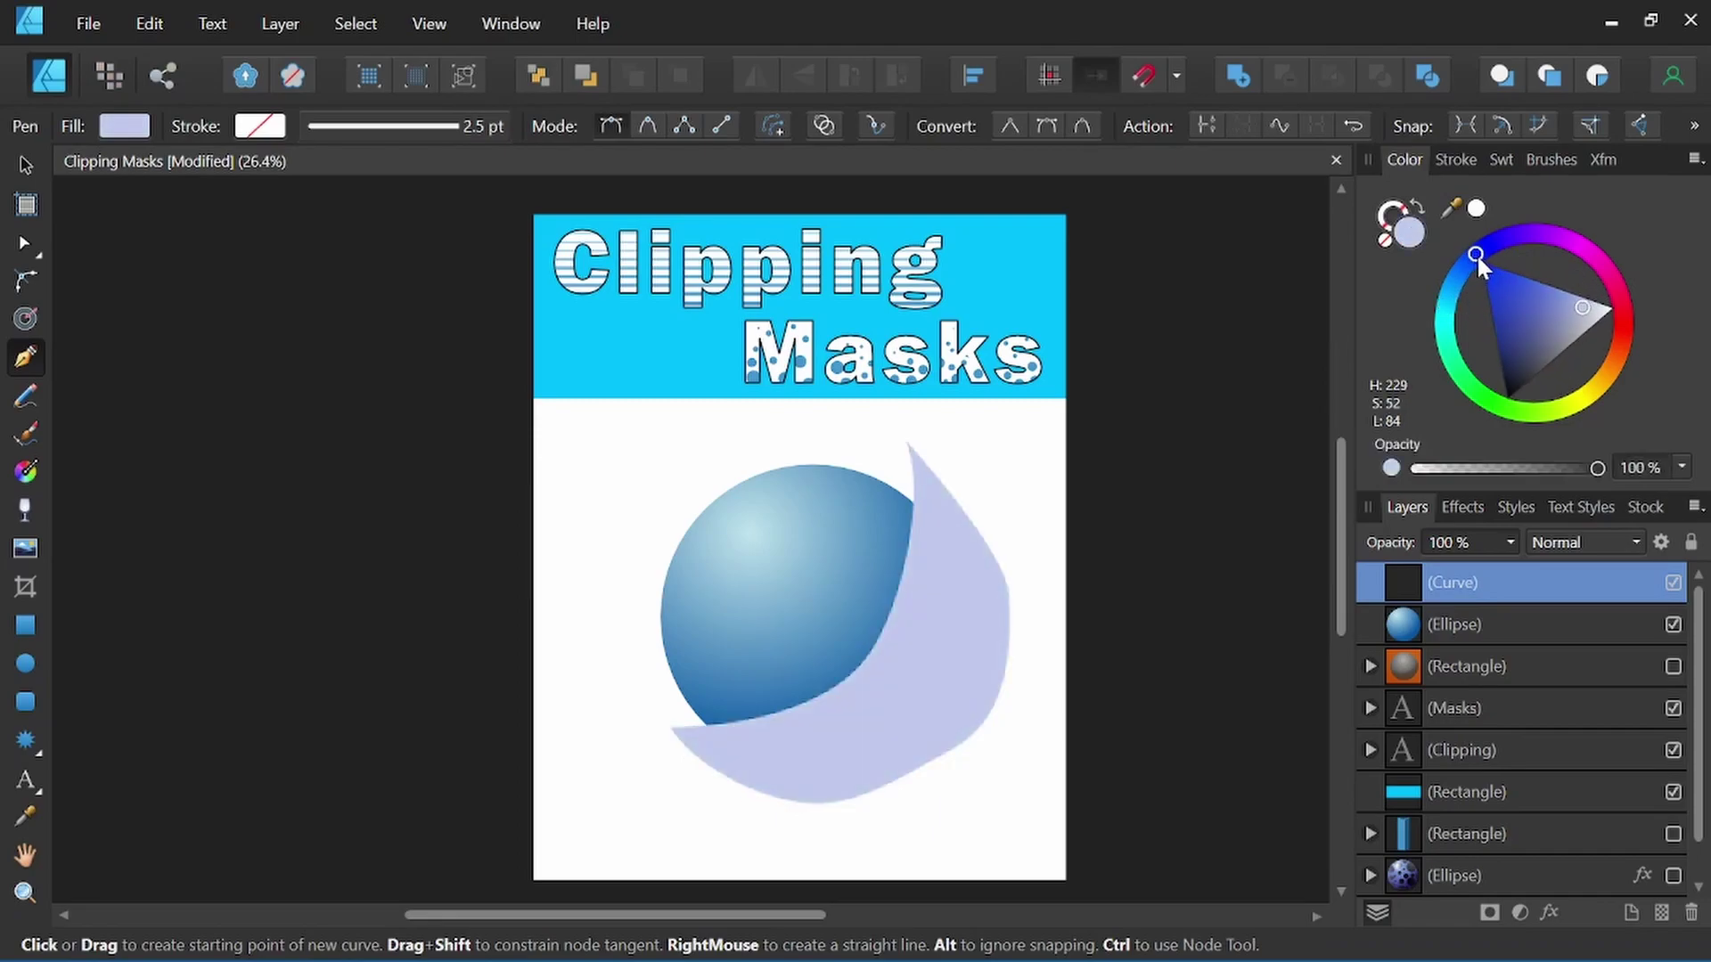
pyautogui.click(1526, 309)
pyautogui.moveTo(1527, 314); pyautogui.dragTo(1527, 342)
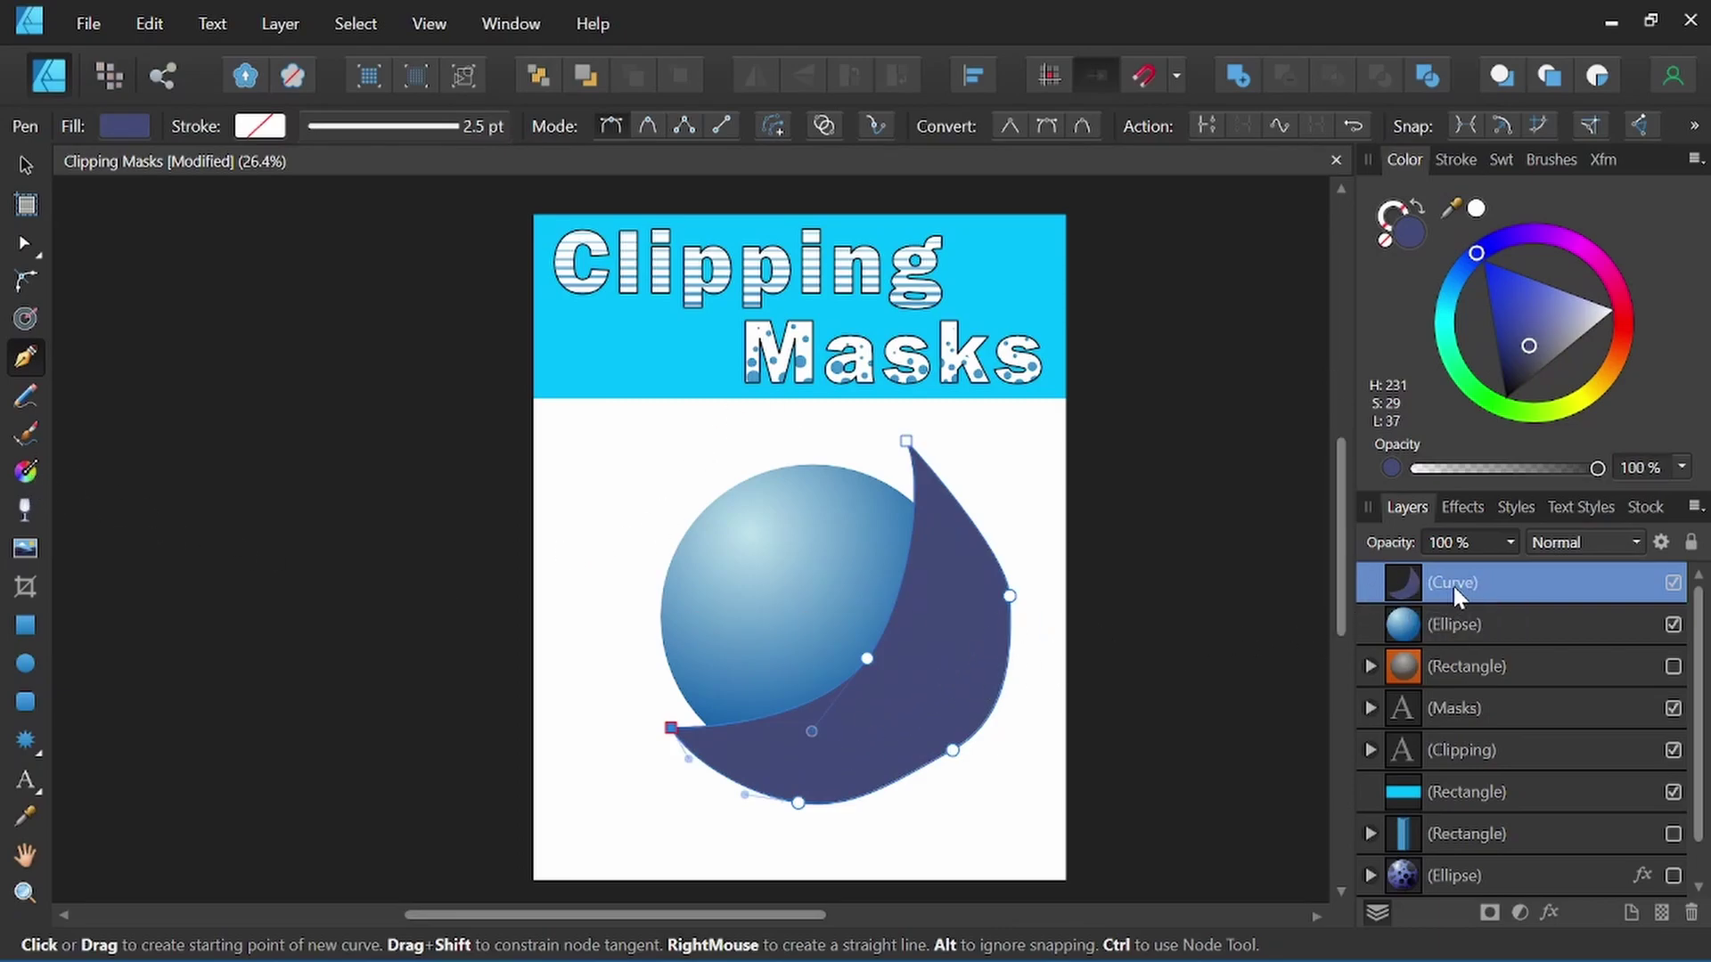
# Step: Nest the Curve layer inside the sphere's Ellipse layer and shift the clipped shadow slightly down
pyautogui.moveTo(1455, 595); pyautogui.dragTo(1456, 627)
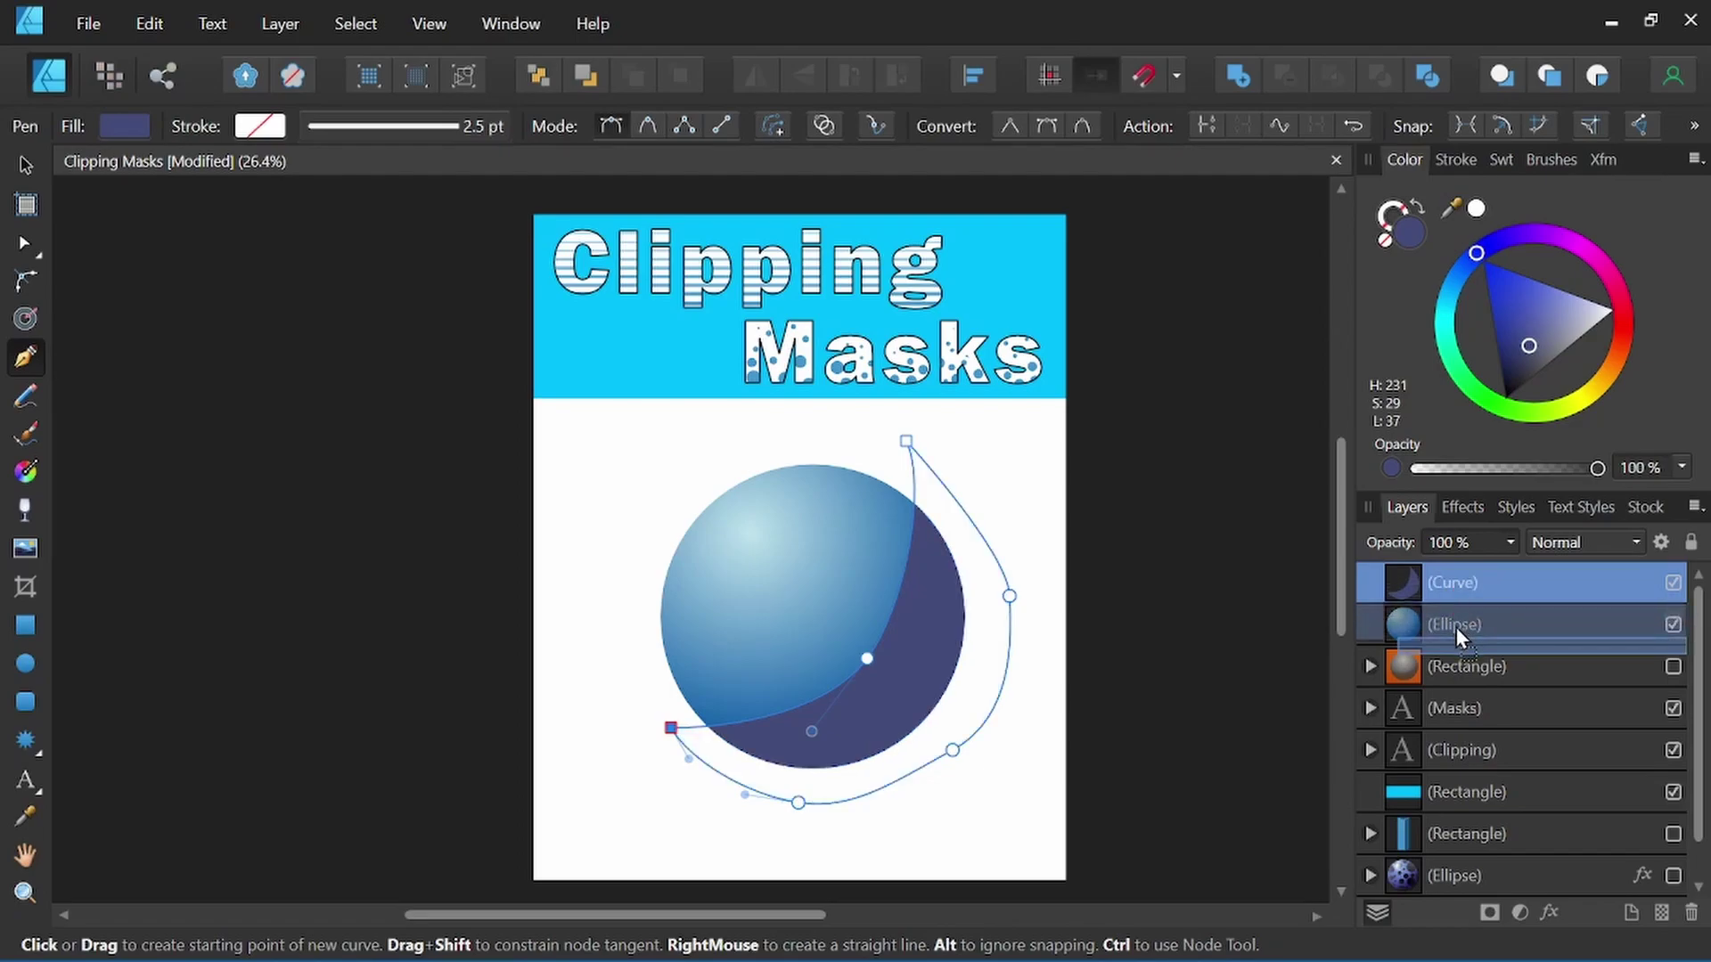
pyautogui.moveTo(1456, 627); pyautogui.dragTo(1452, 622)
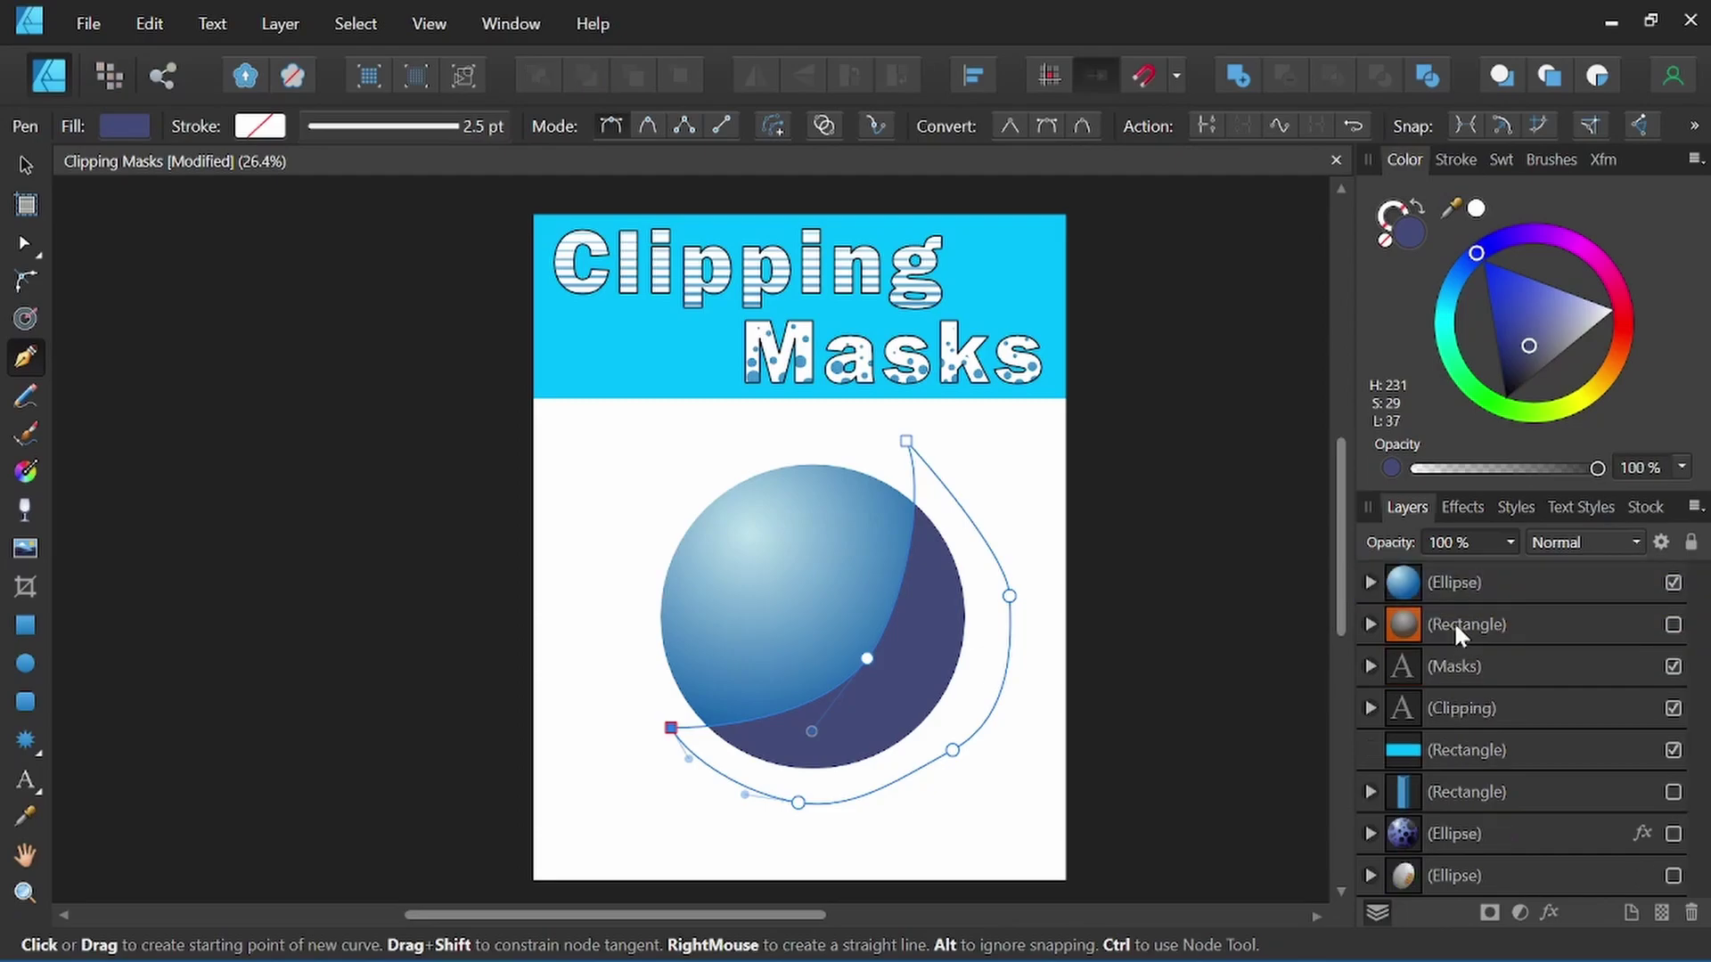
pyautogui.click(25, 166)
pyautogui.moveTo(901, 675)
pyautogui.mouseDown()
pyautogui.moveTo(875, 615)
pyautogui.moveTo(802, 690)
pyautogui.moveTo(908, 682)
pyautogui.moveTo(874, 680)
pyautogui.moveTo(1133, 720)
pyautogui.moveTo(887, 664)
pyautogui.moveTo(899, 690)
pyautogui.mouseUp()
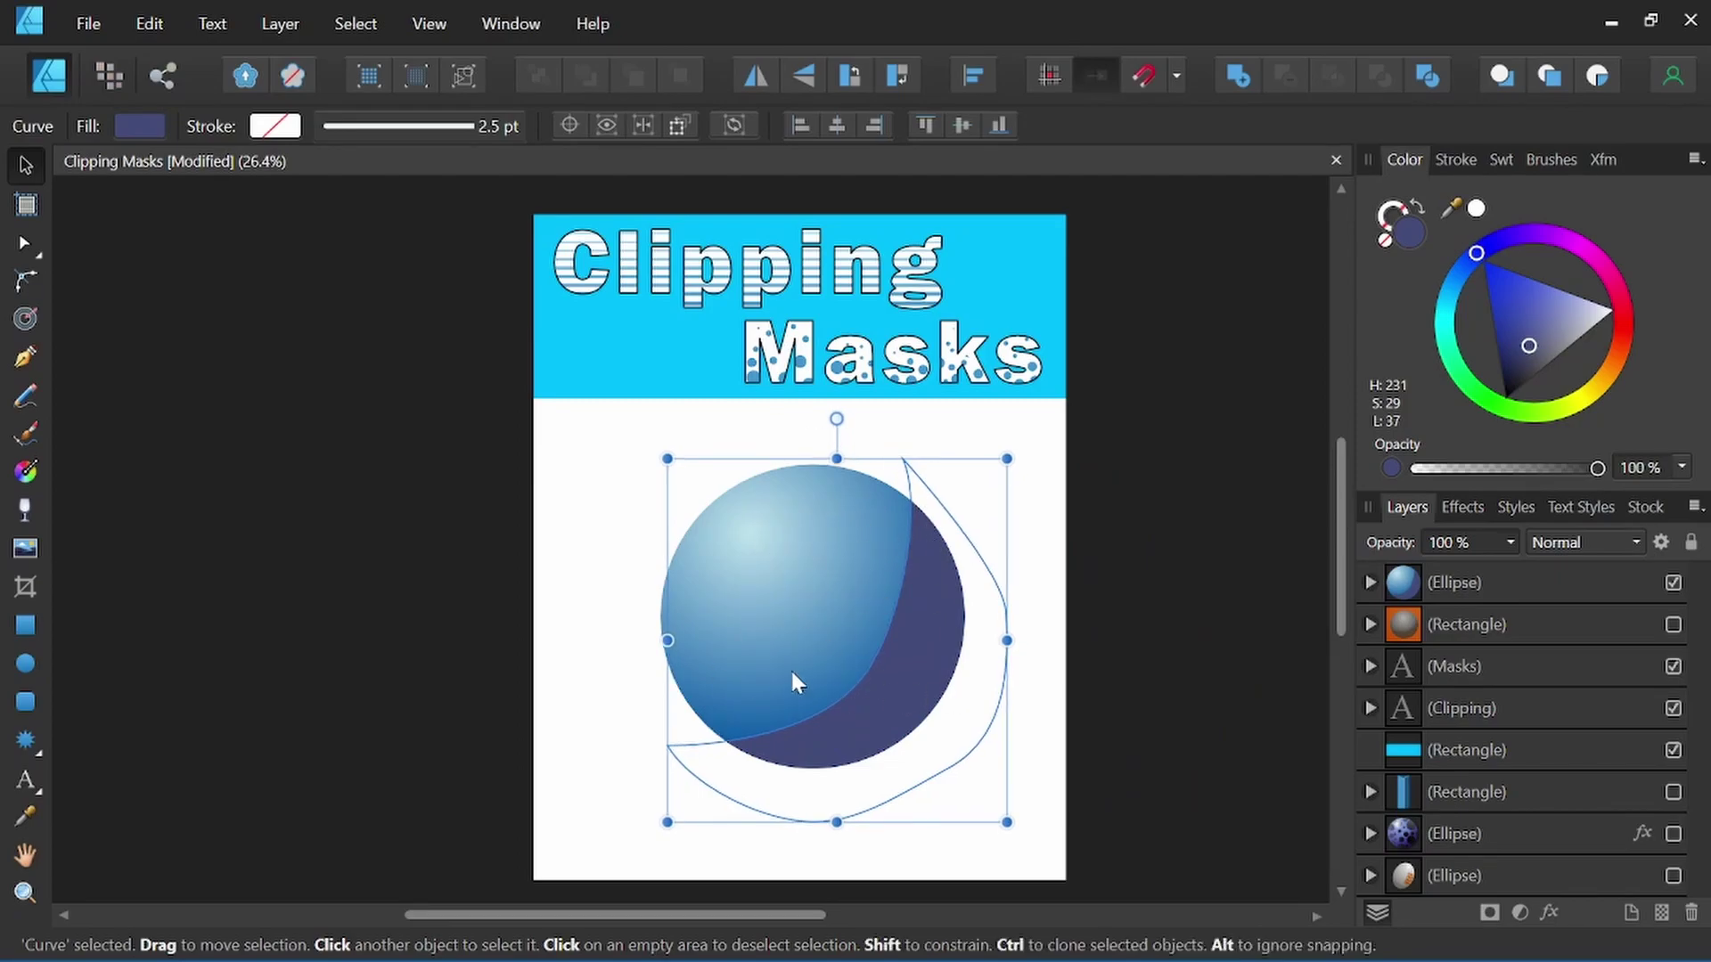
pyautogui.scroll(1, 912, 670)
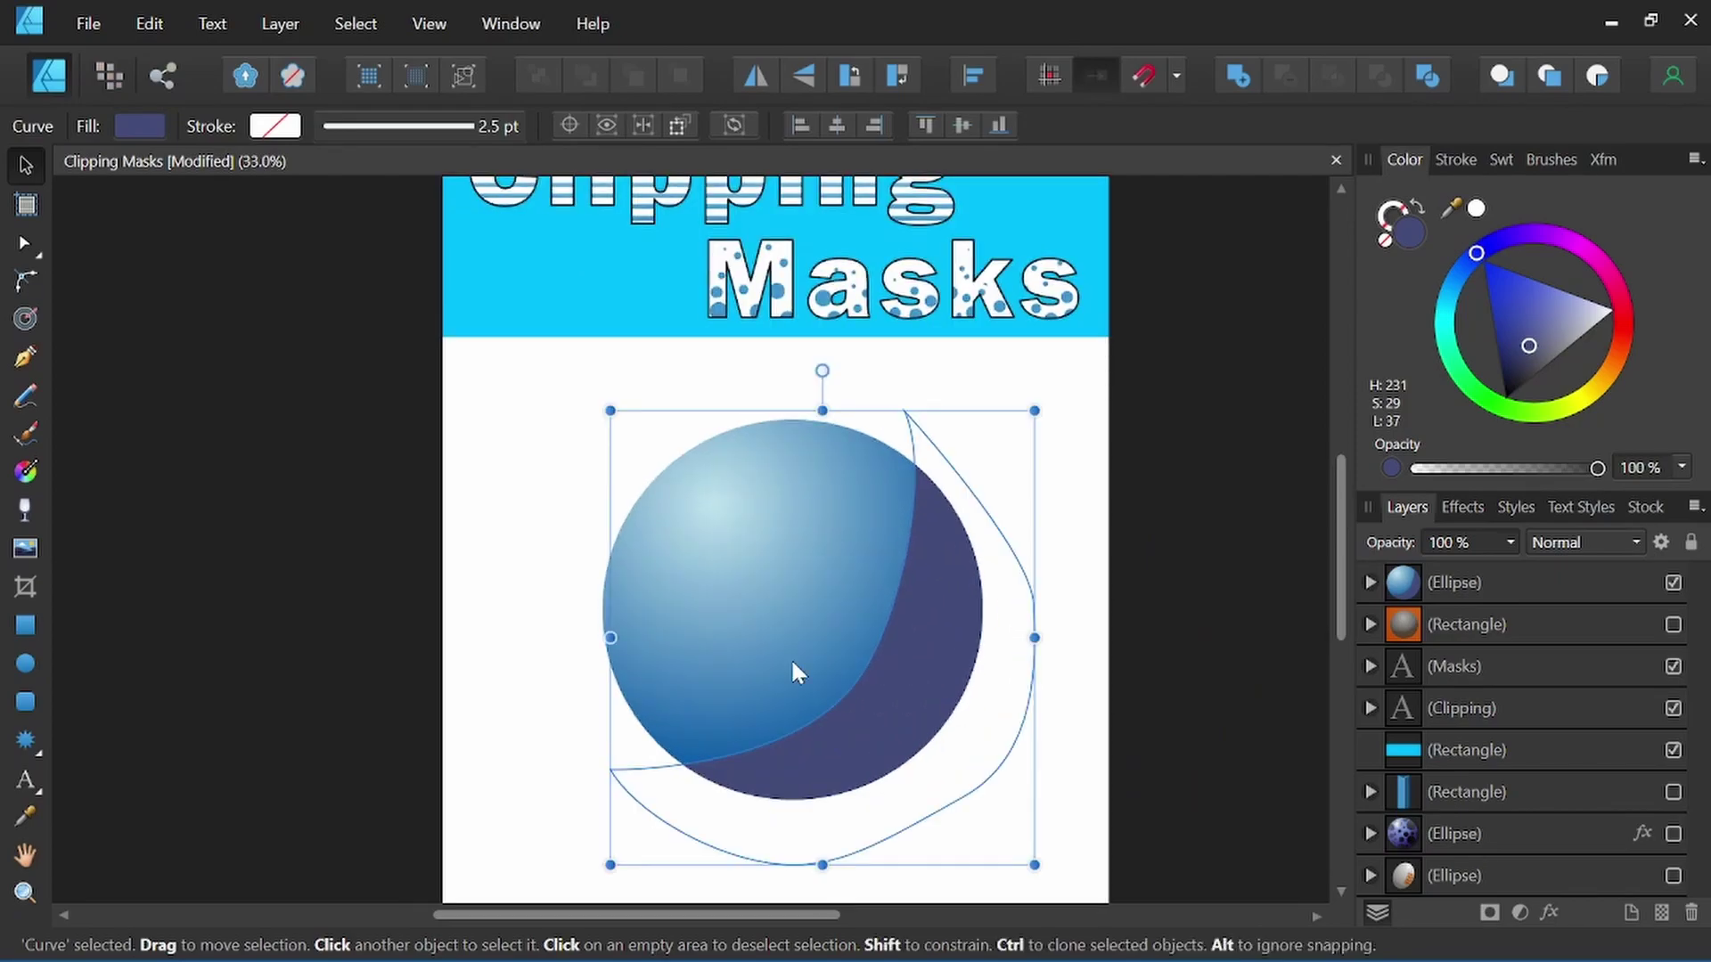
# Step: Apply a linear gradient to the shadow curve and adjust its direction
pyautogui.press('g')
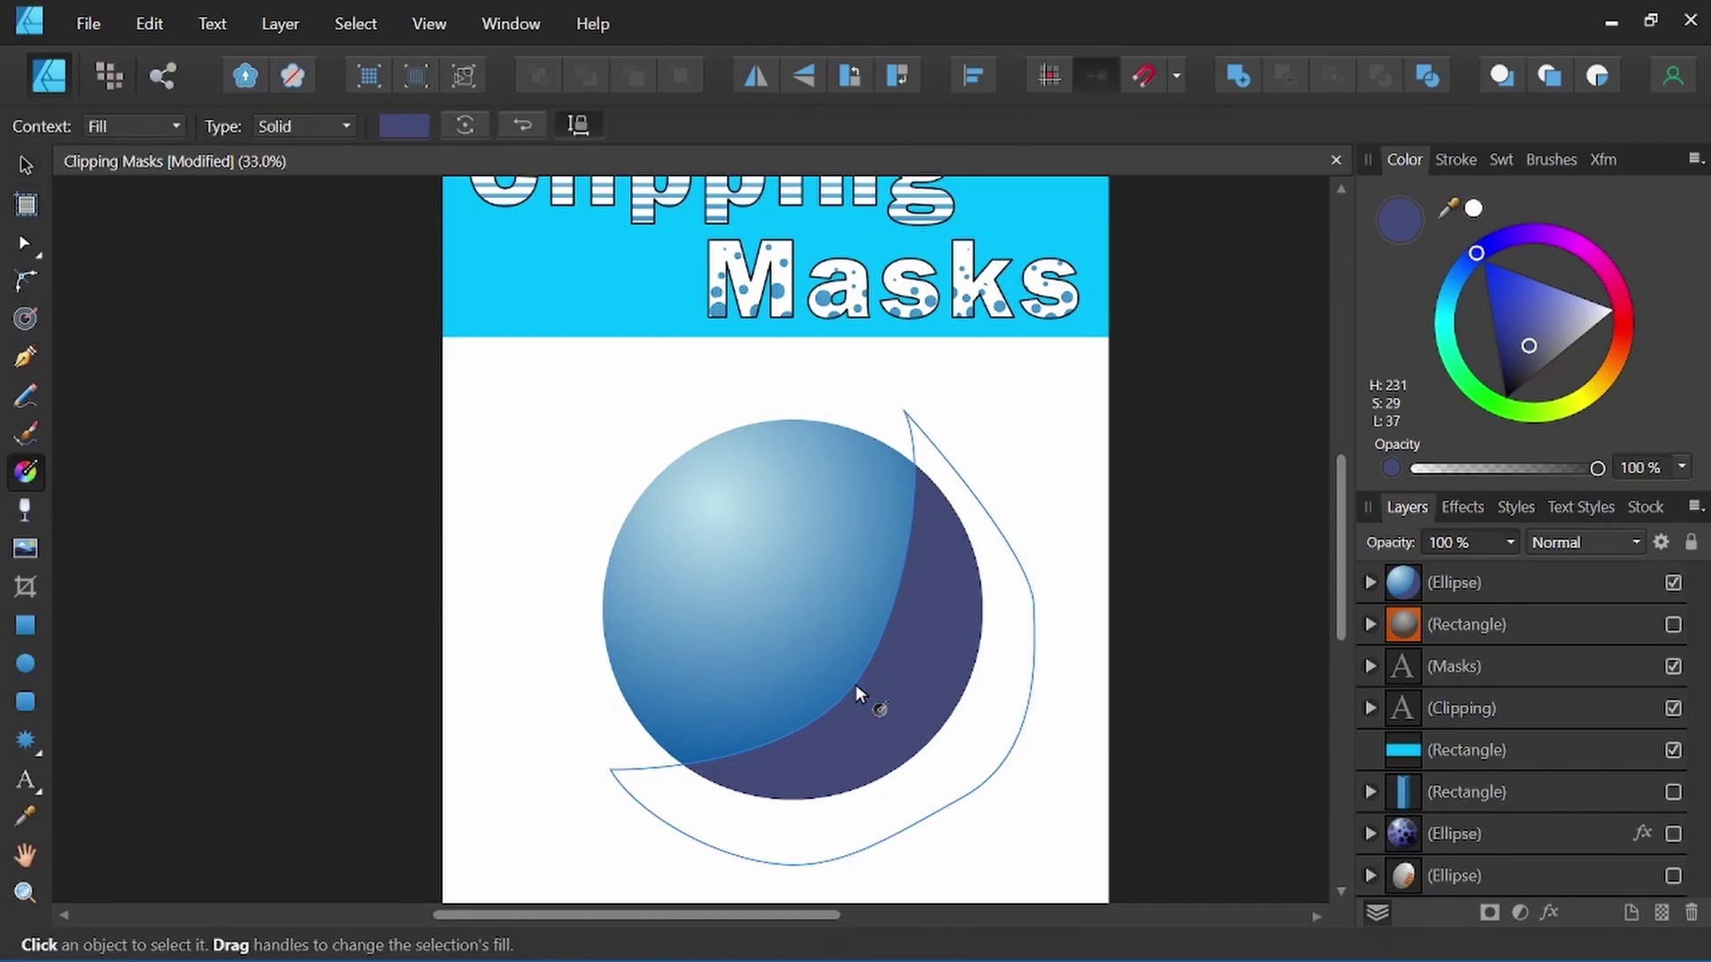
pyautogui.moveTo(861, 688); pyautogui.dragTo(805, 647)
pyautogui.scroll(1, 817, 595)
pyautogui.moveTo(879, 714); pyautogui.dragTo(949, 734)
# Step: Set the gradient's start stop to a muted blue, H200 S35 L47, then deselect
pyautogui.click(401, 125)
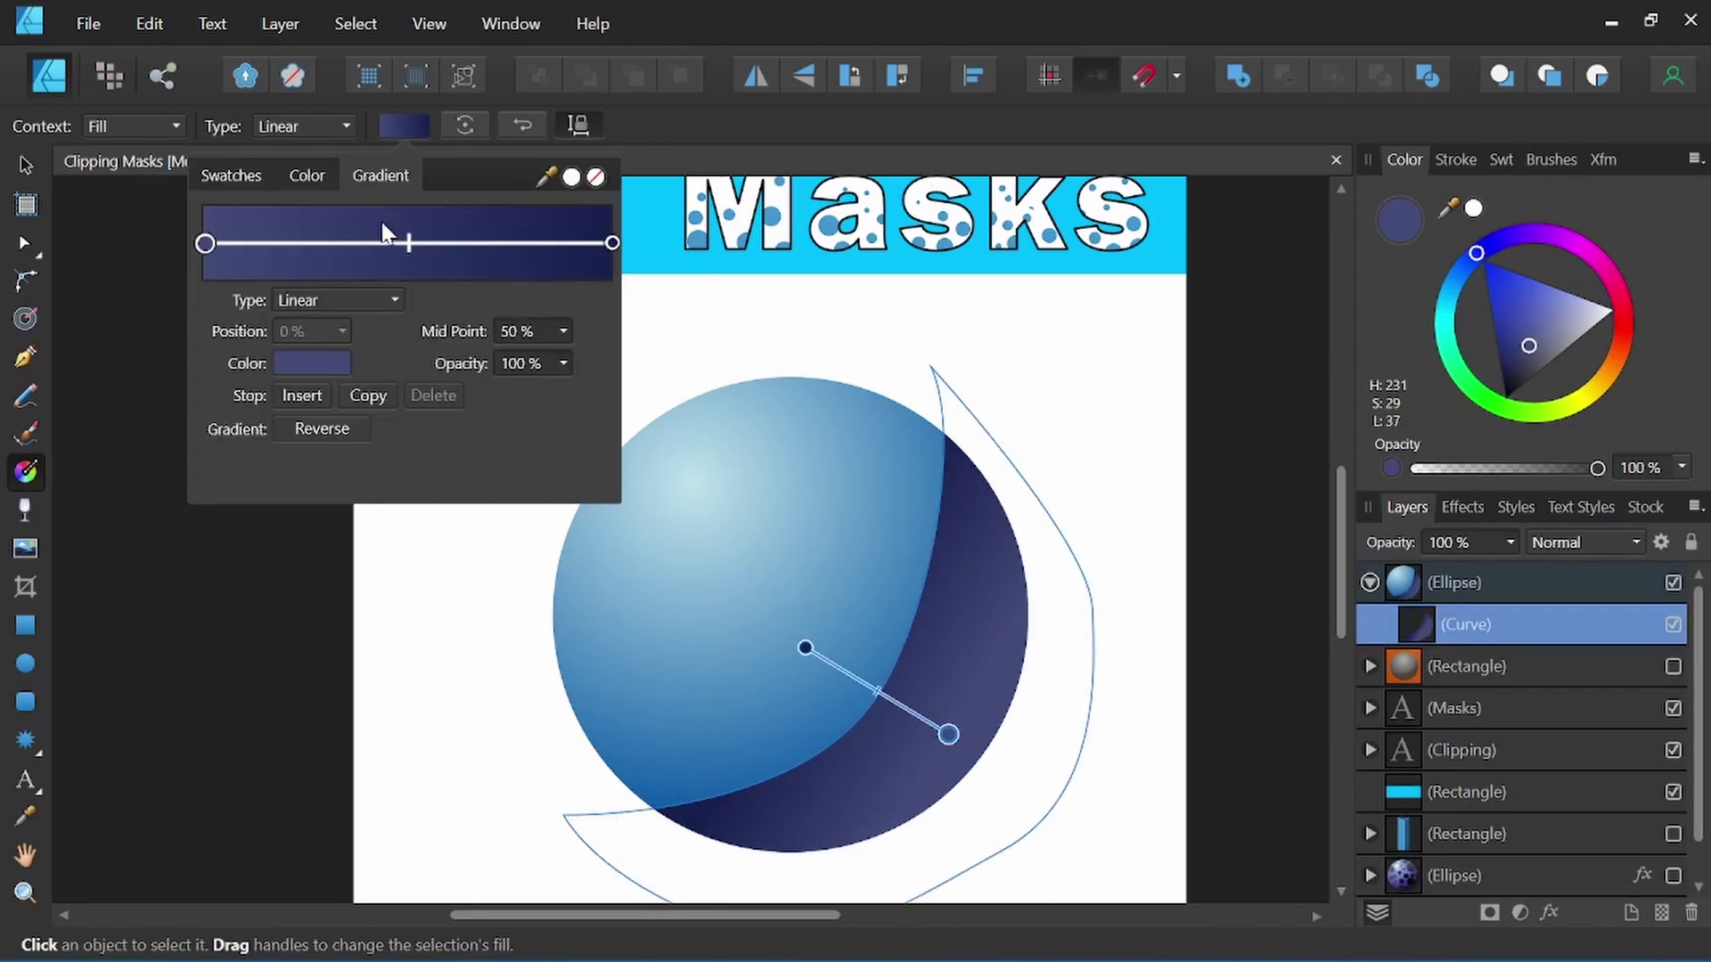
pyautogui.click(311, 362)
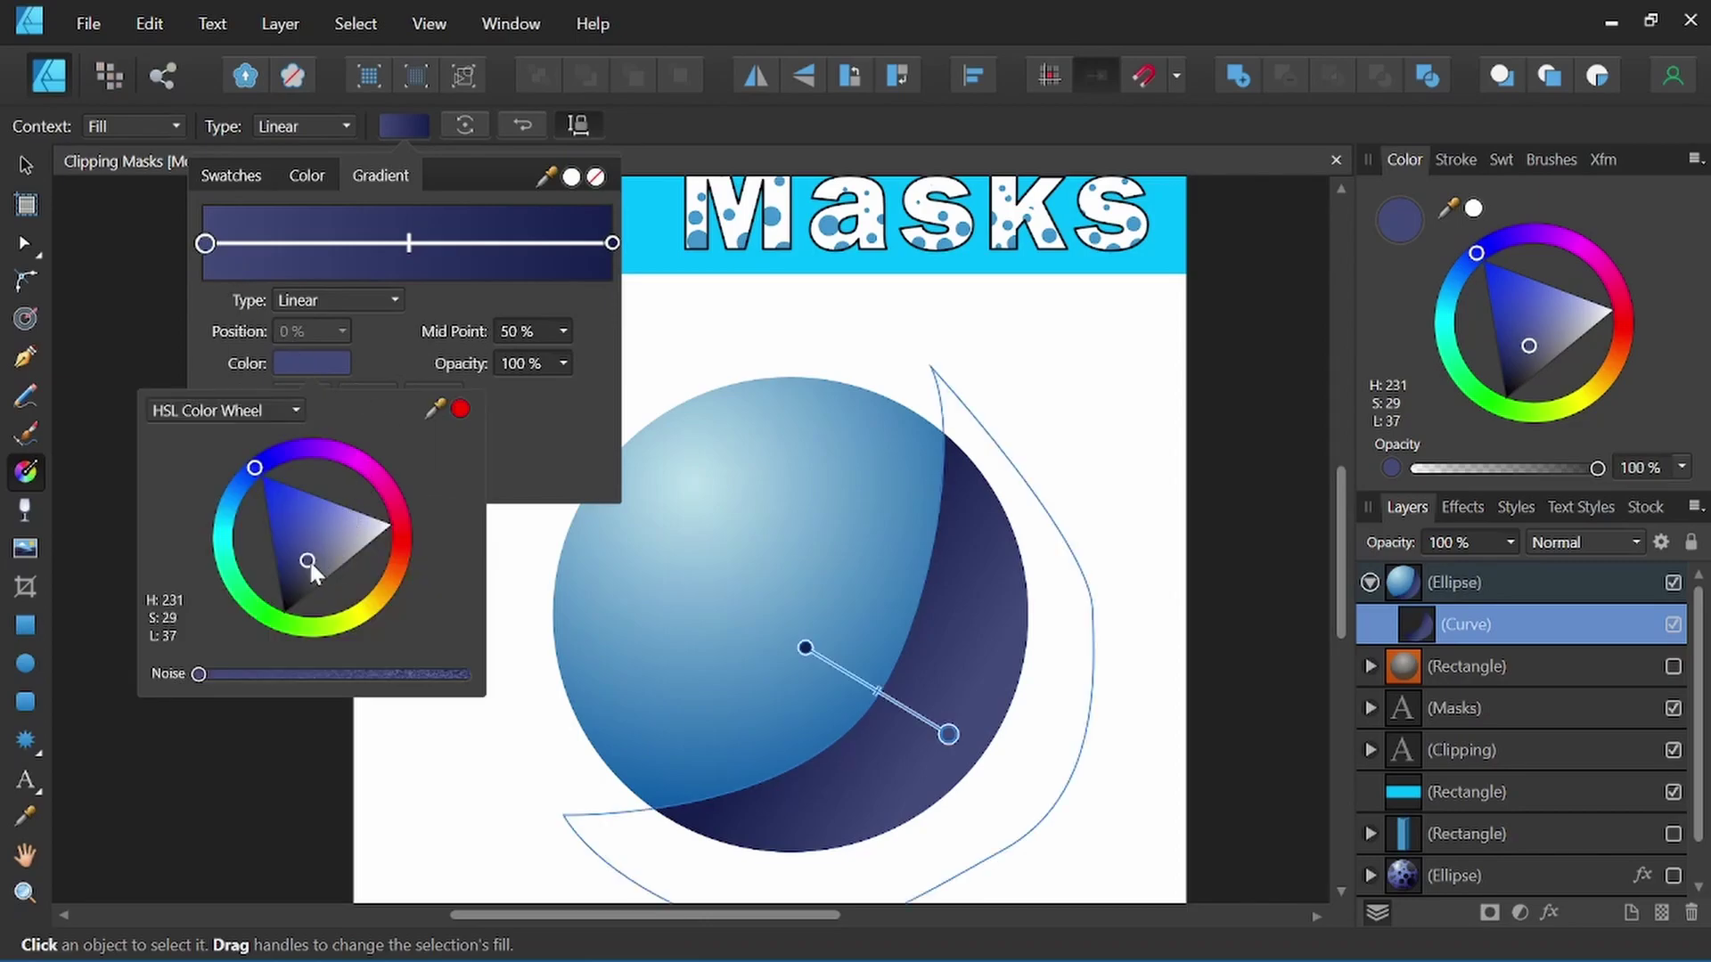
pyautogui.moveTo(308, 559); pyautogui.dragTo(320, 559)
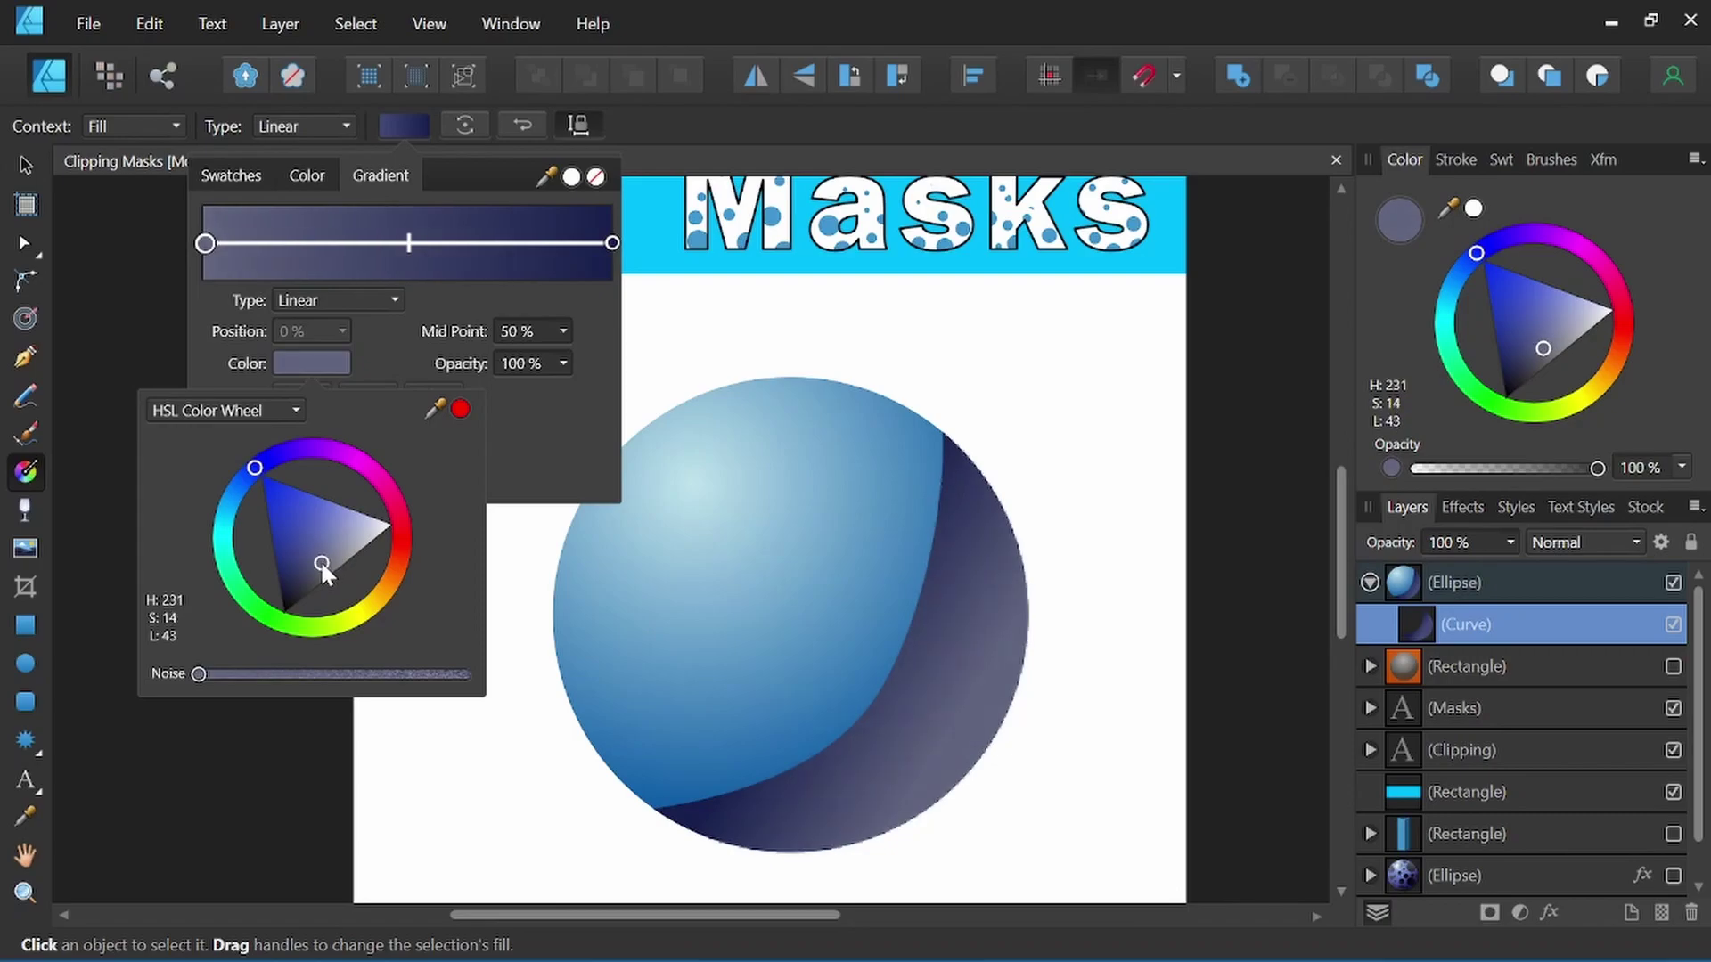
pyautogui.moveTo(249, 463); pyautogui.dragTo(225, 505)
pyautogui.moveTo(351, 554); pyautogui.dragTo(309, 537)
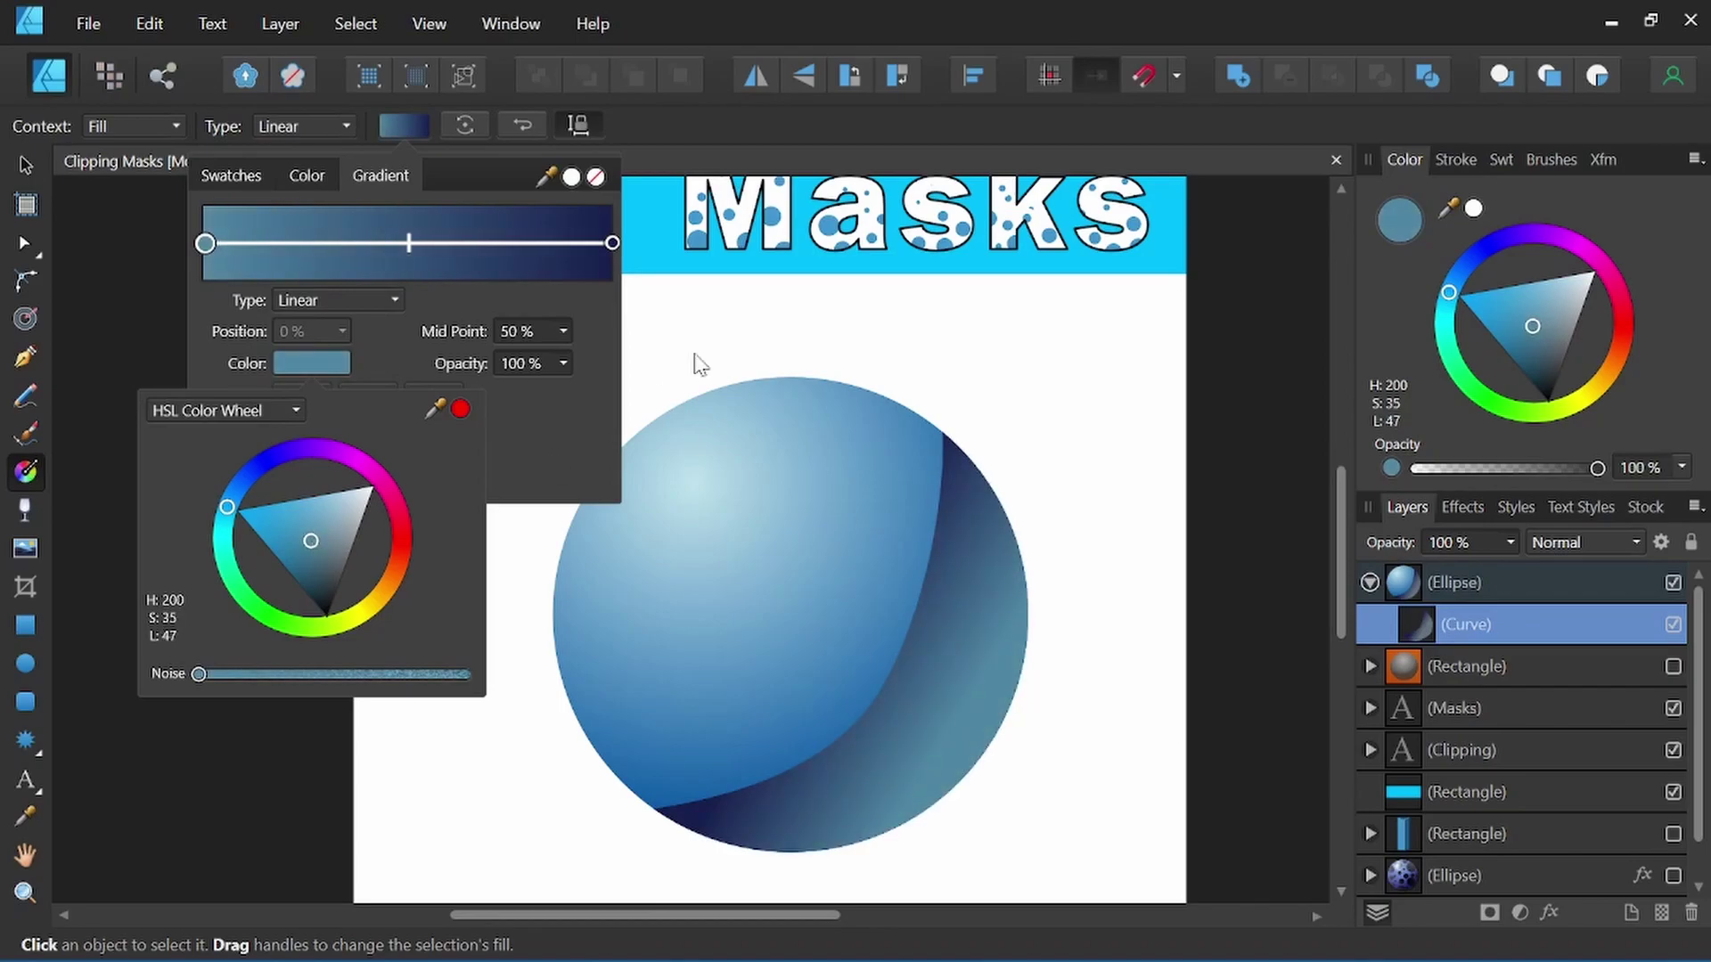
pyautogui.click(542, 307)
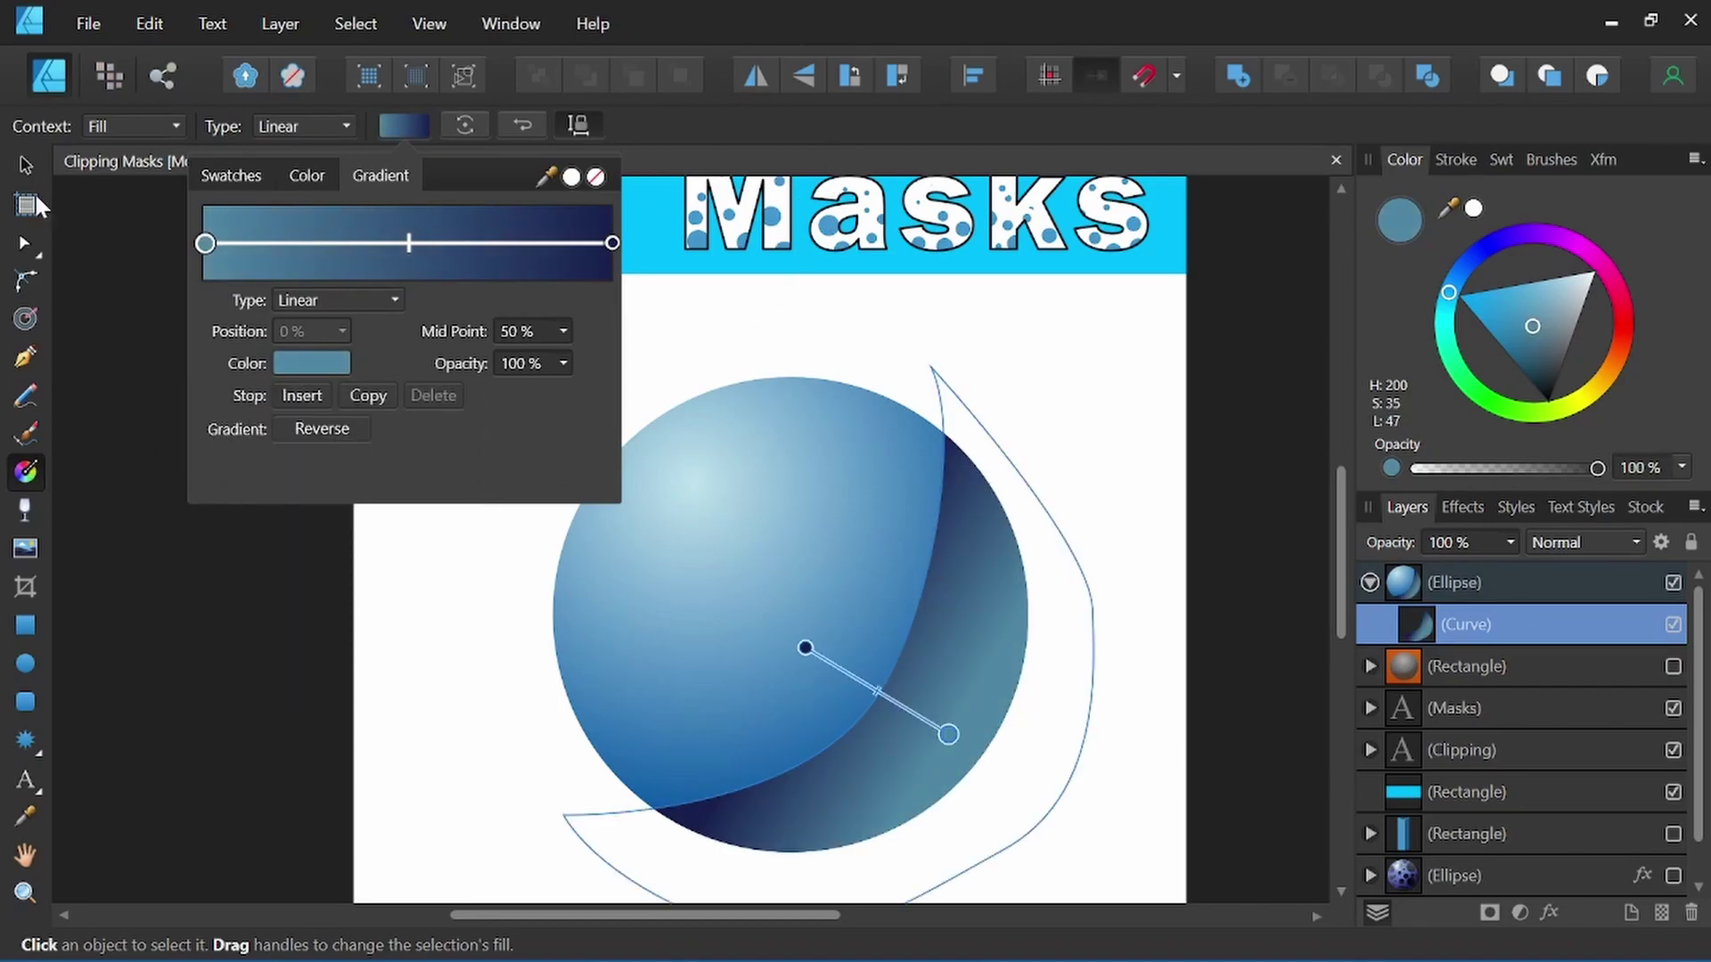
pyautogui.click(25, 164)
pyautogui.hotkey('ctrl', 'd')
# Step: Give the shadow curve a Gaussian Blur with a 74.3 px radius
pyautogui.scroll(-5, 620, 523)
pyautogui.moveTo(795, 593); pyautogui.dragTo(813, 649)
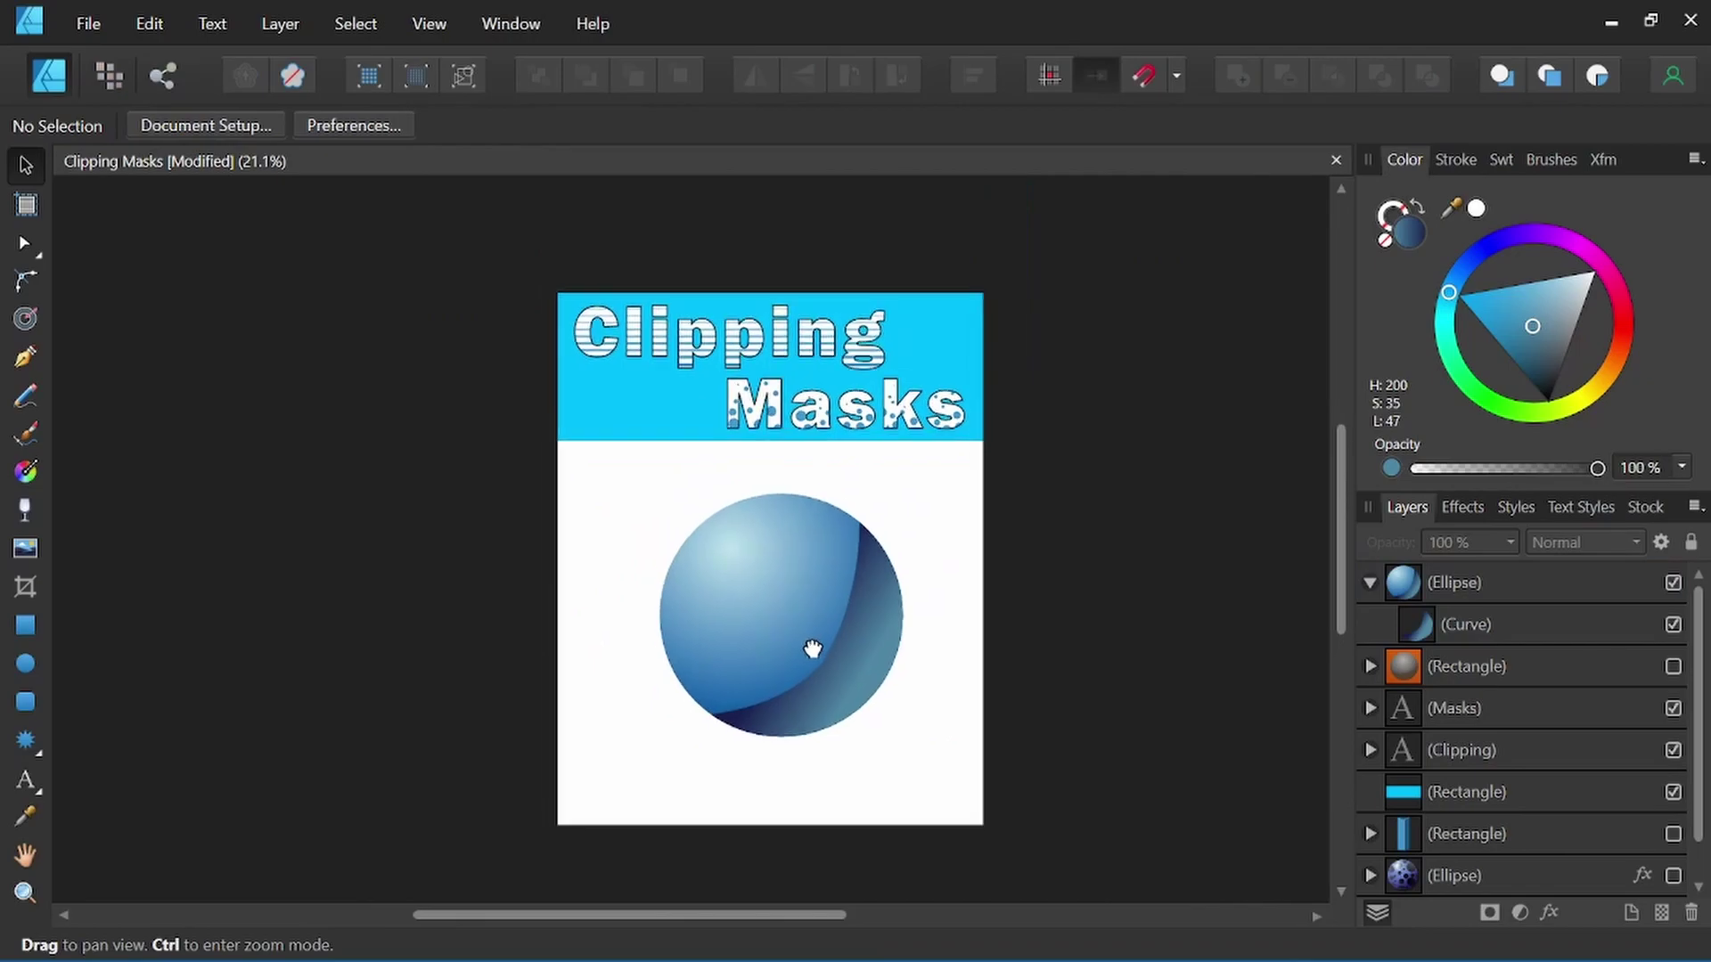
pyautogui.scroll(5, 820, 619)
pyautogui.click(1465, 626)
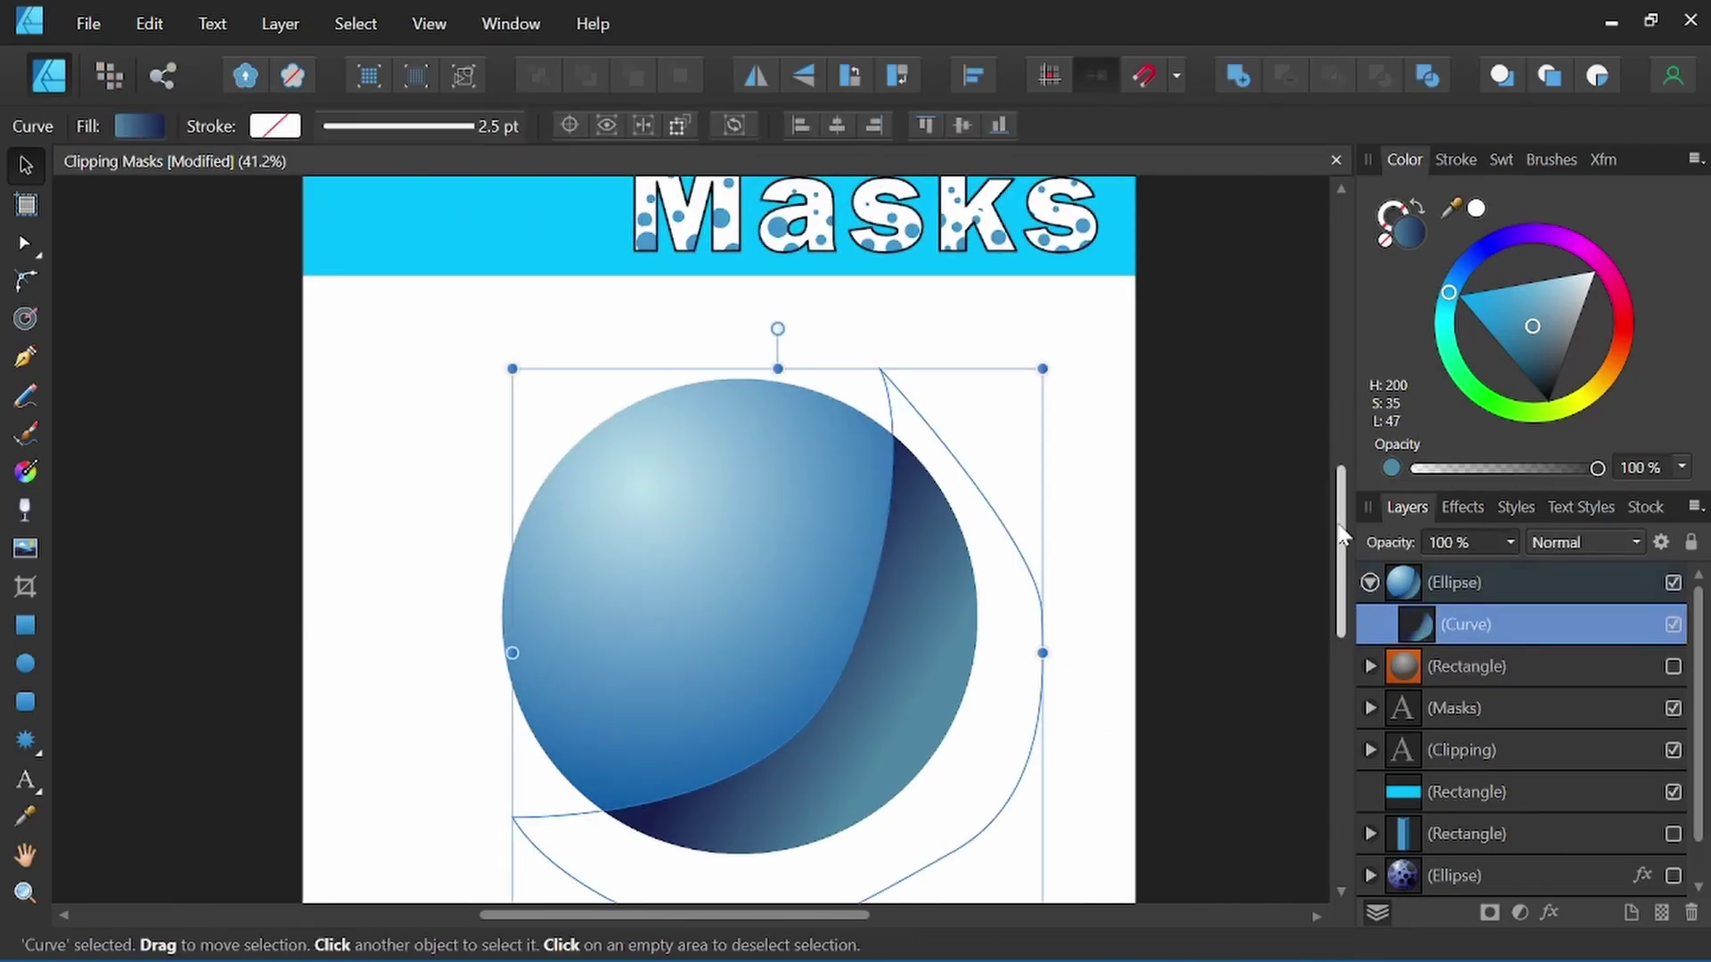
pyautogui.click(1462, 507)
pyautogui.click(1399, 592)
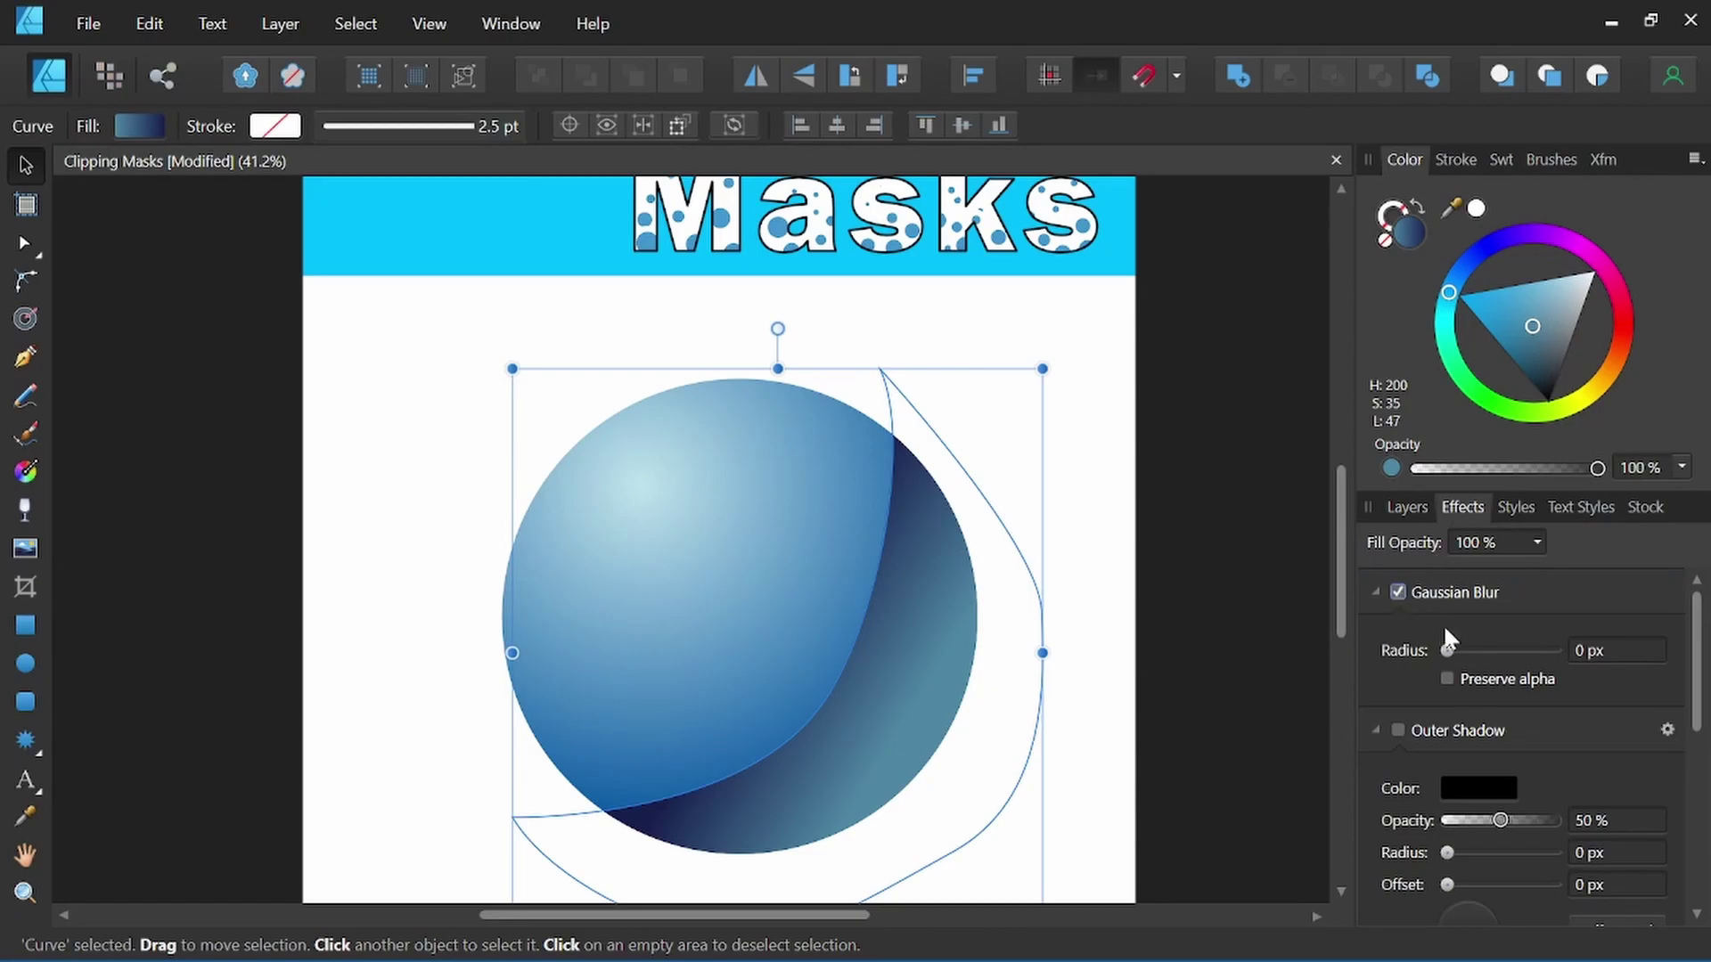
pyautogui.moveTo(1447, 650); pyautogui.dragTo(1548, 652)
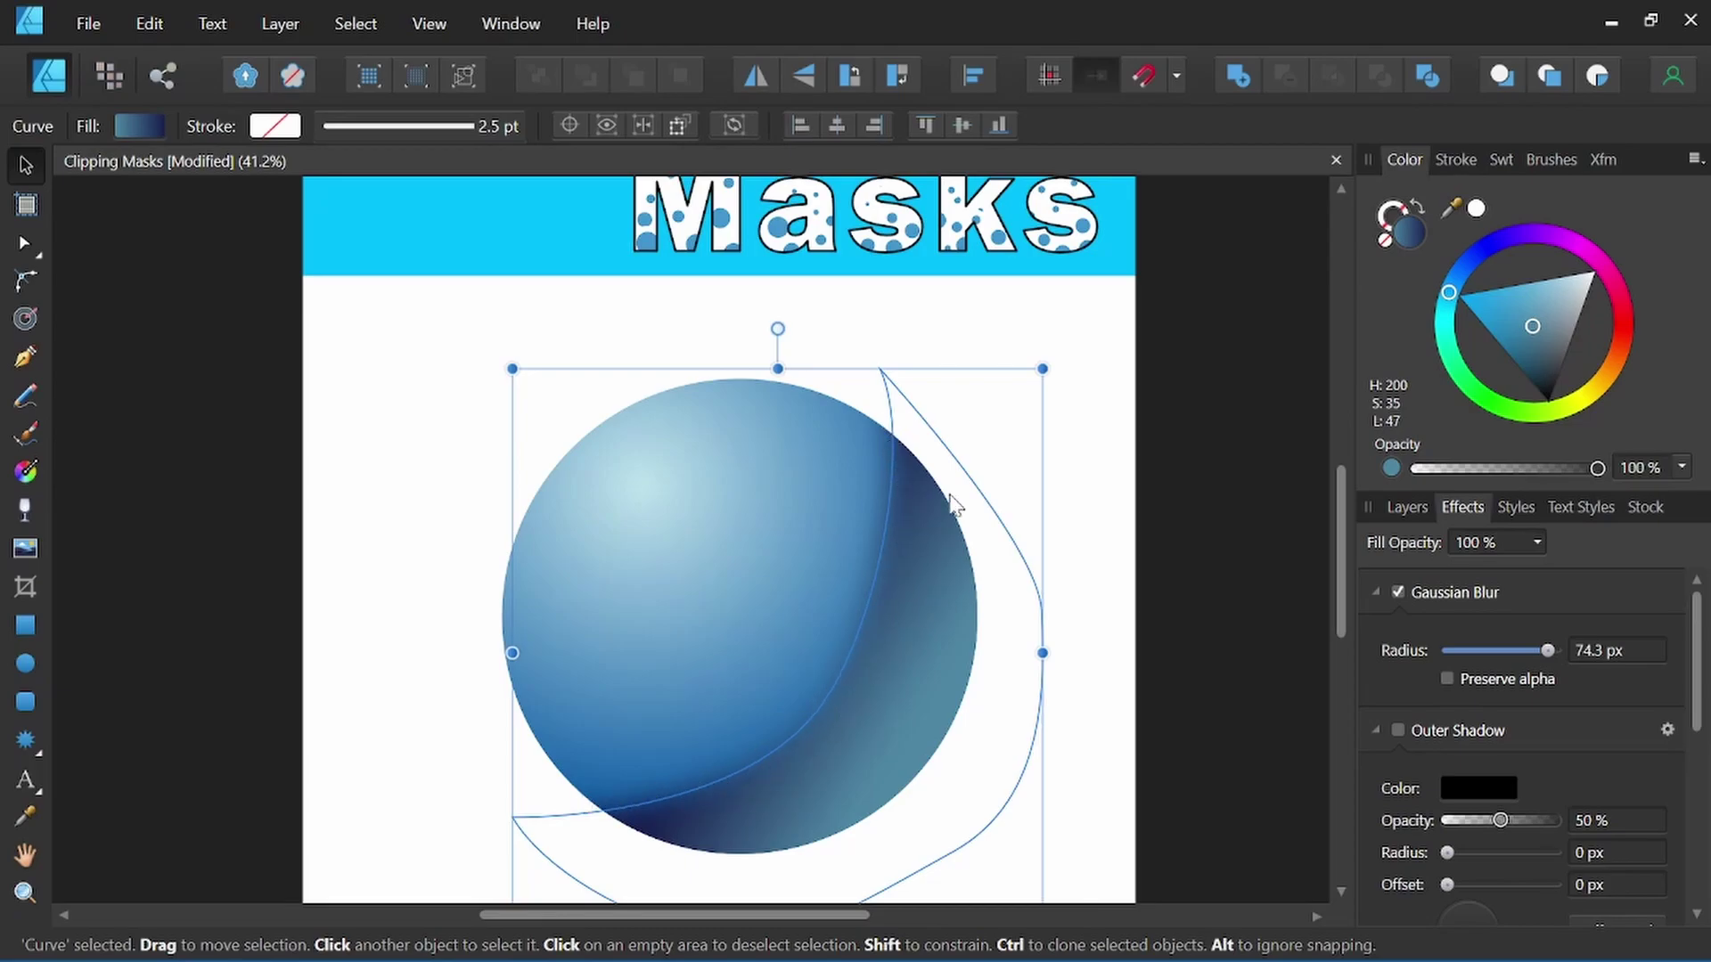
pyautogui.click(147, 343)
pyautogui.scroll(-3, 756, 494)
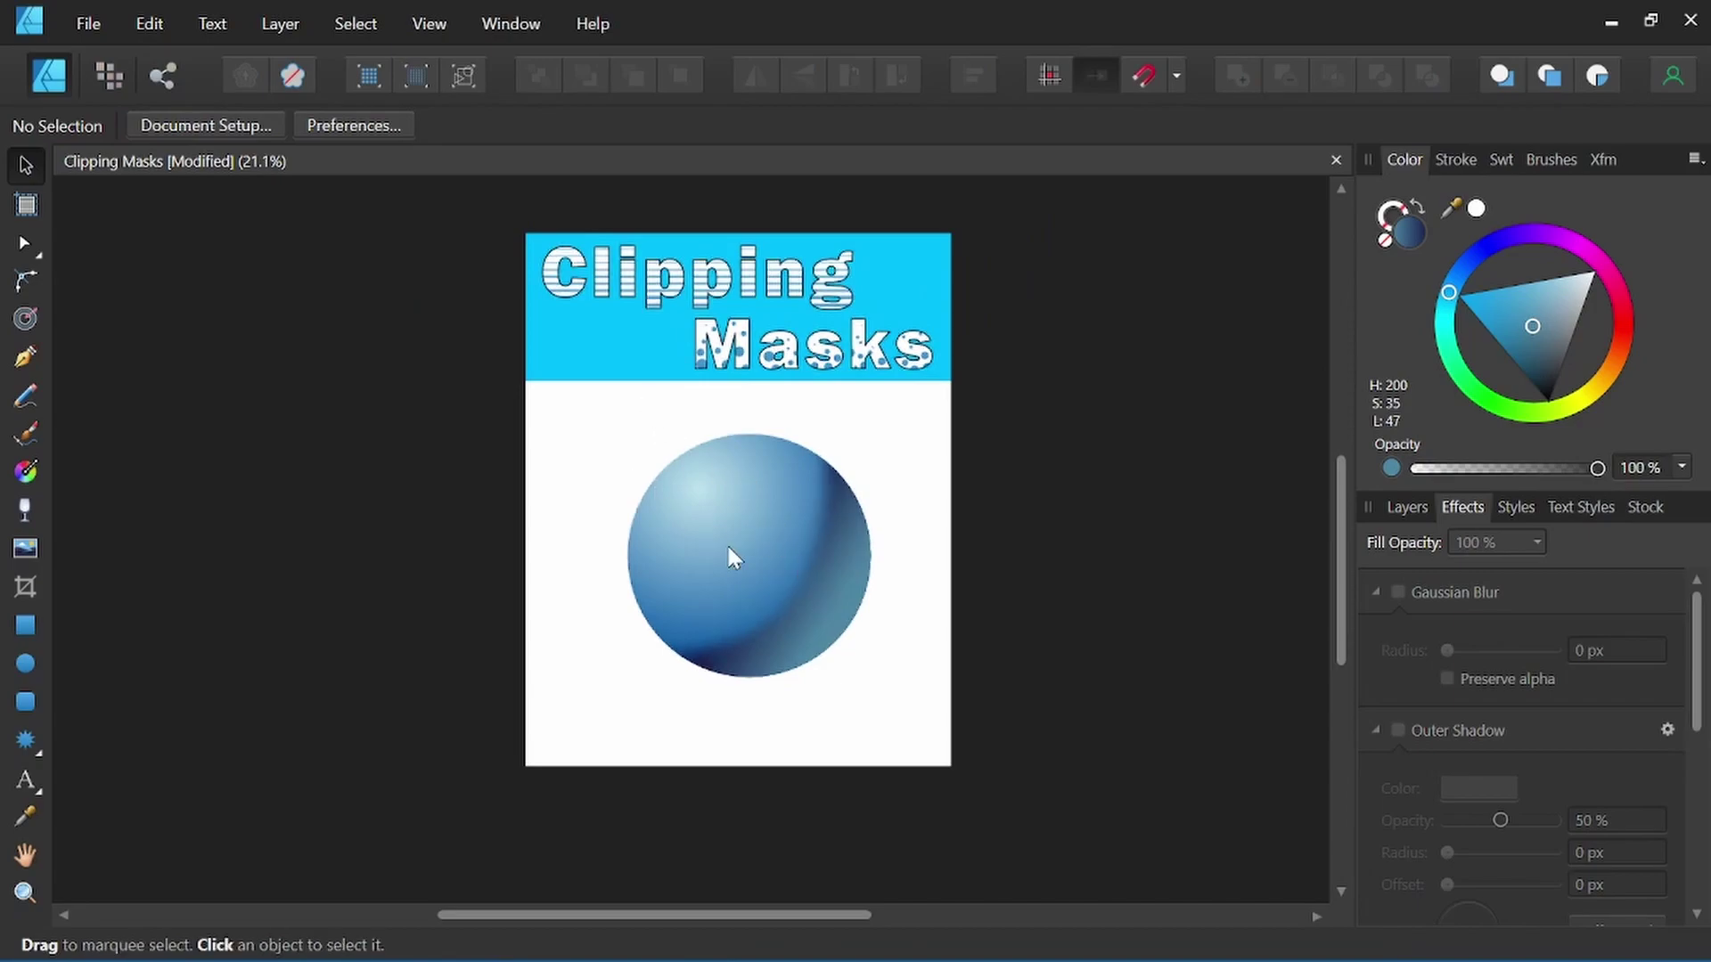
pyautogui.scroll(2, 858, 652)
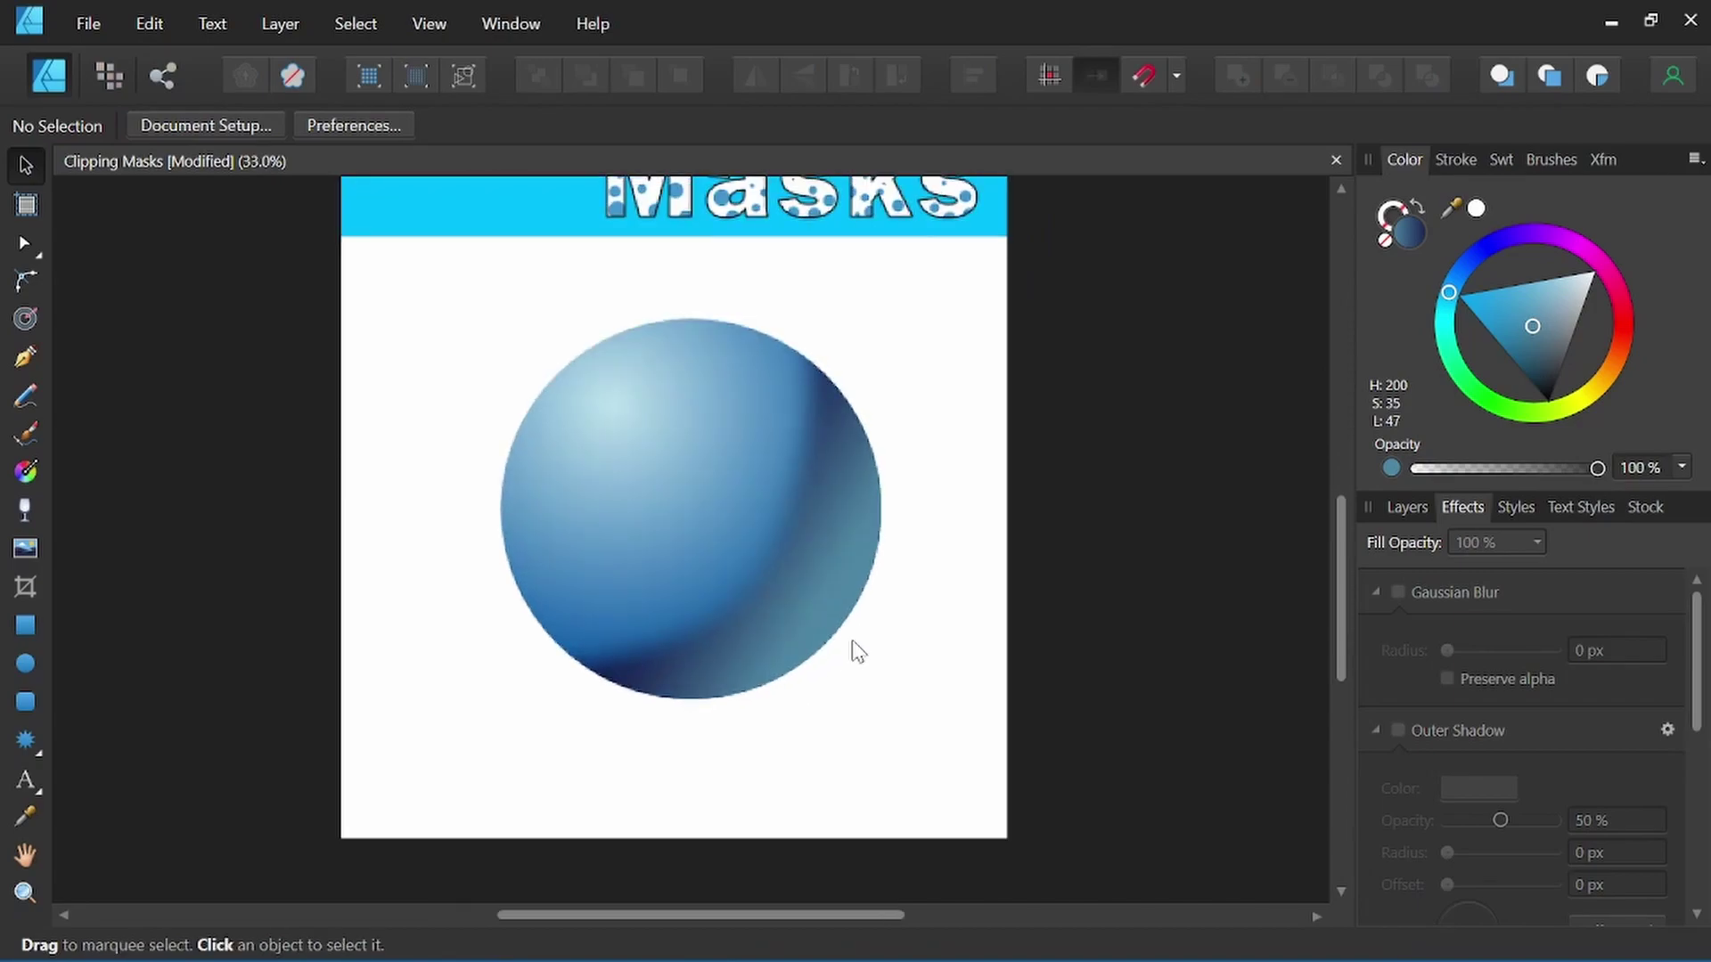
pyautogui.moveTo(630, 470); pyautogui.dragTo(665, 519)
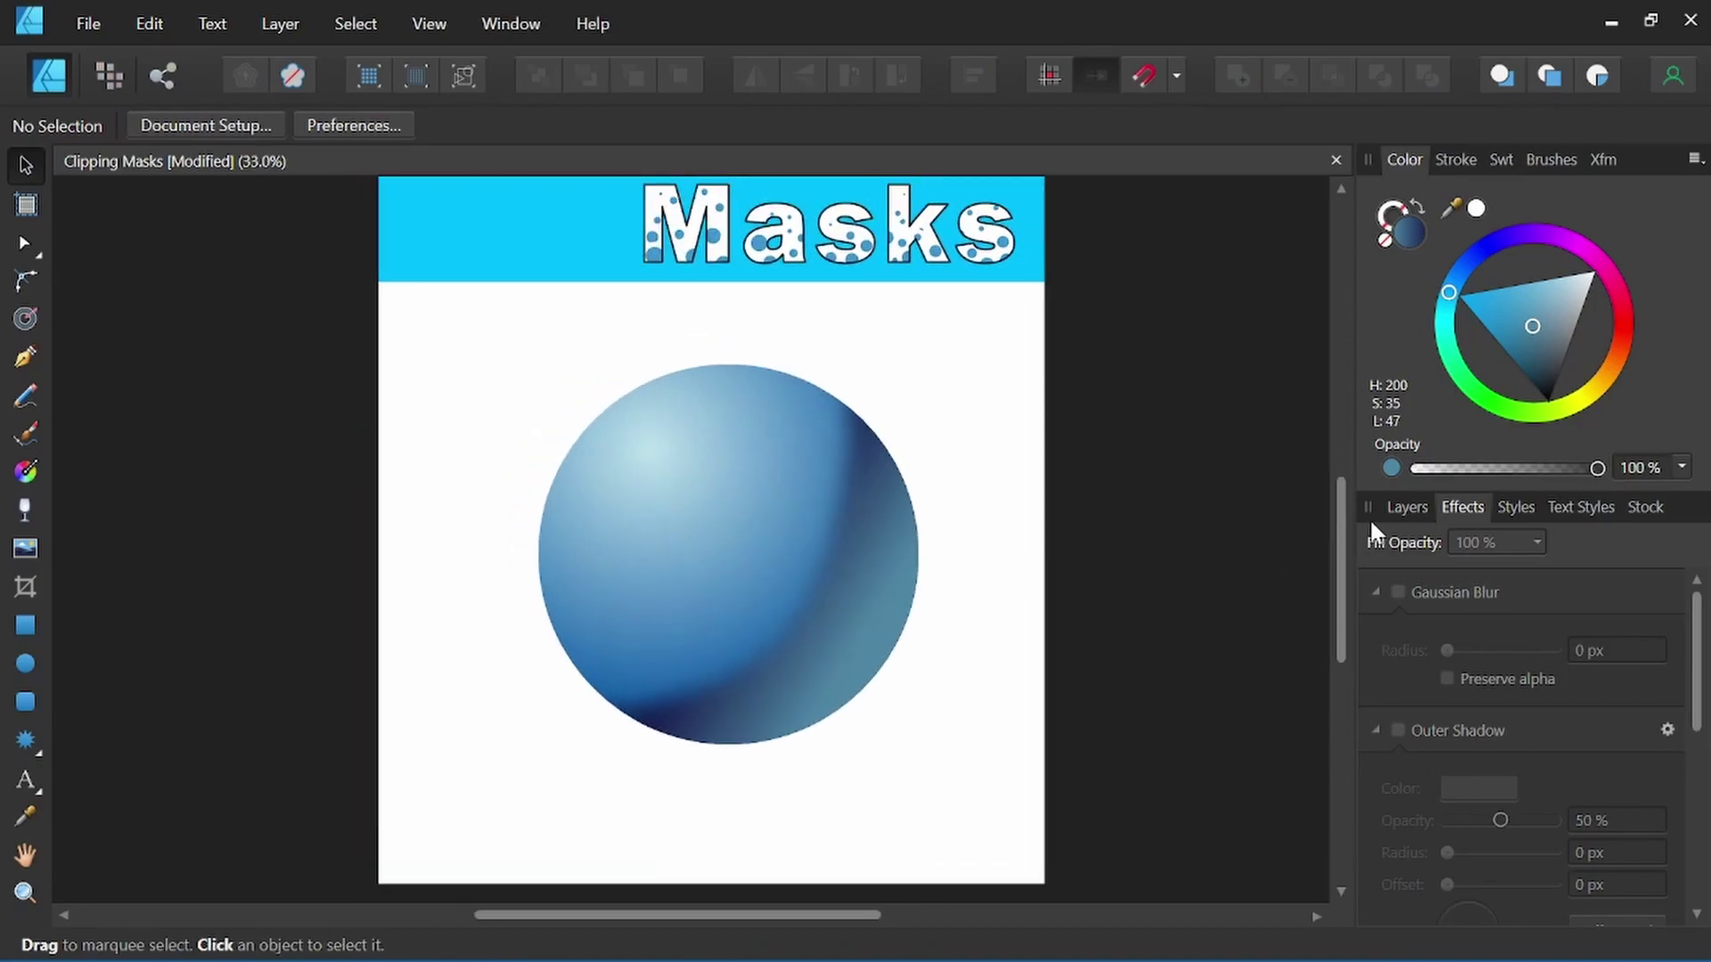
pyautogui.click(1407, 507)
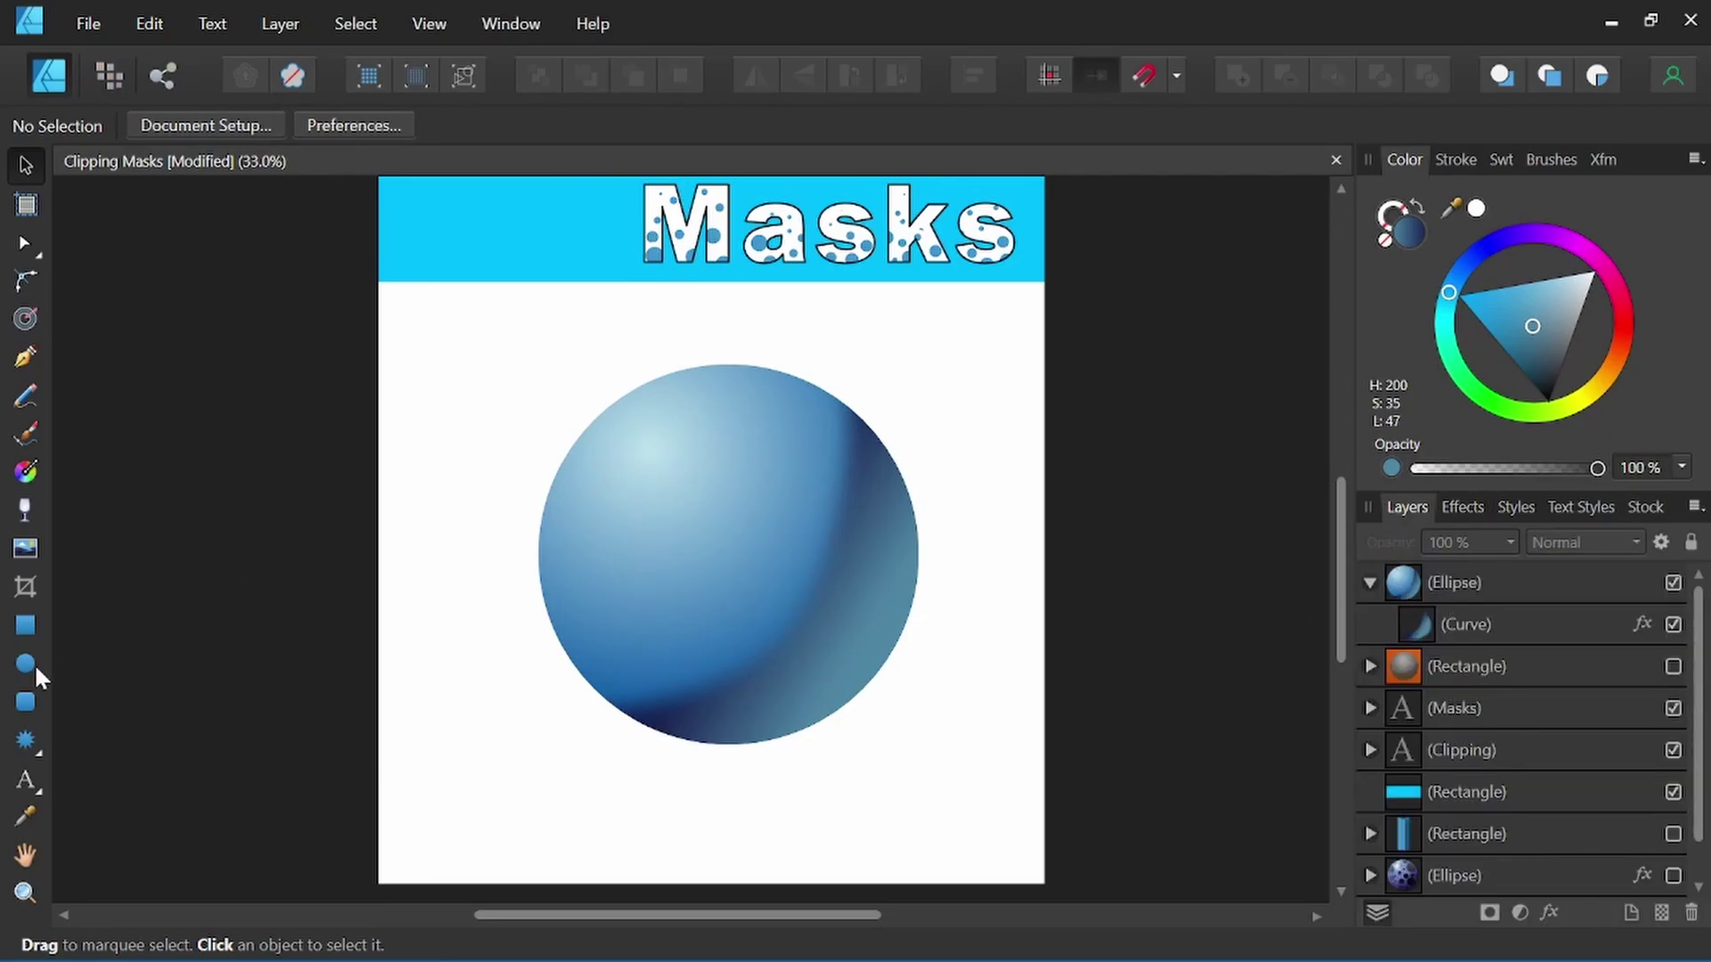
# Step: Draw a small circle on the sphere's upper left and lay a gradient across it
pyautogui.click(26, 664)
pyautogui.moveTo(530, 414); pyautogui.dragTo(667, 539)
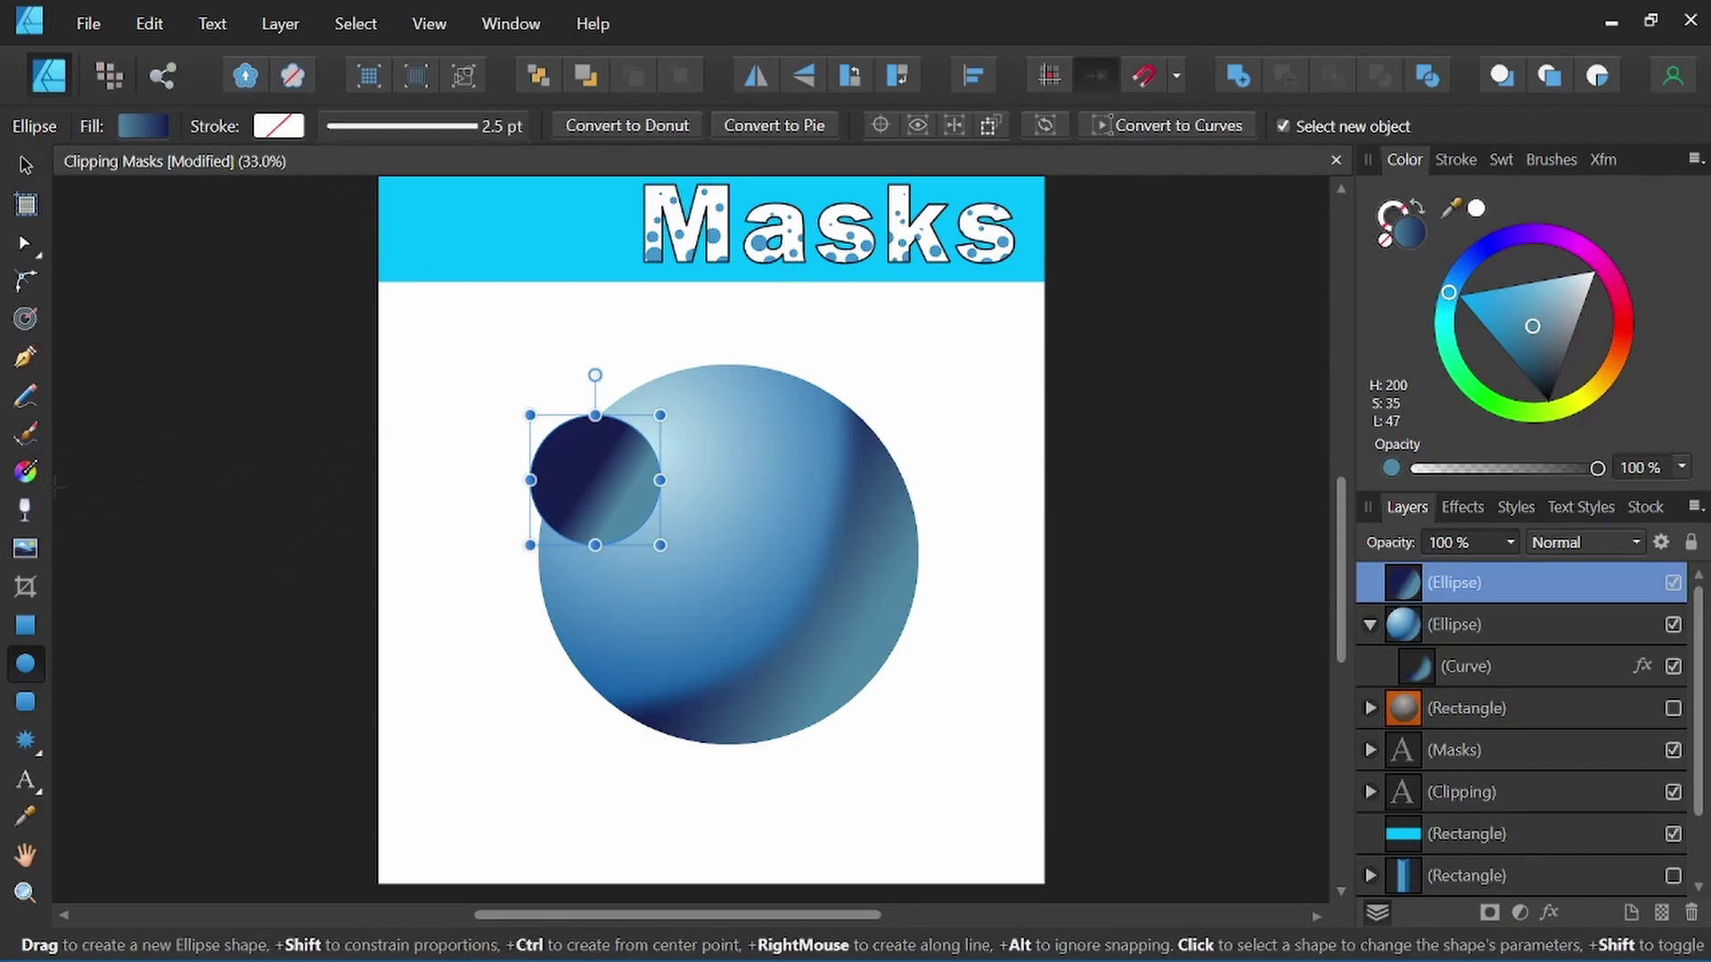
pyautogui.click(26, 472)
pyautogui.moveTo(592, 464); pyautogui.dragTo(648, 527)
# Step: Set both of the small circle's gradient stops to white
pyautogui.click(405, 127)
pyautogui.click(612, 242)
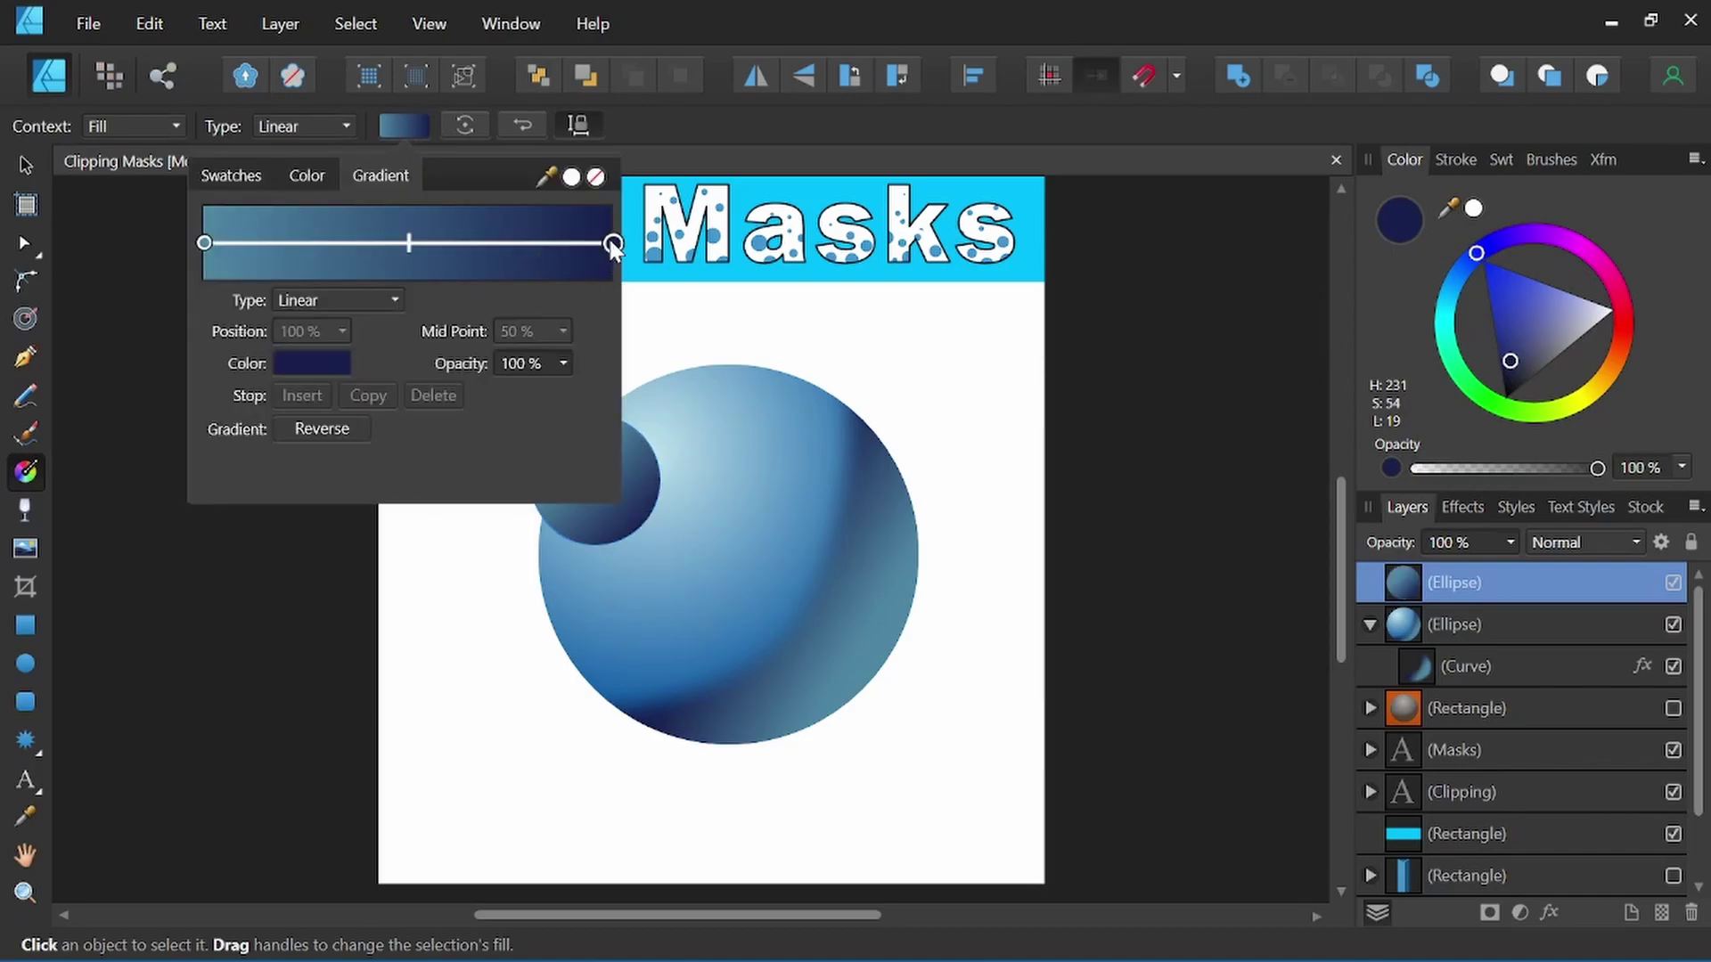
pyautogui.click(312, 363)
pyautogui.moveTo(317, 574); pyautogui.dragTo(431, 522)
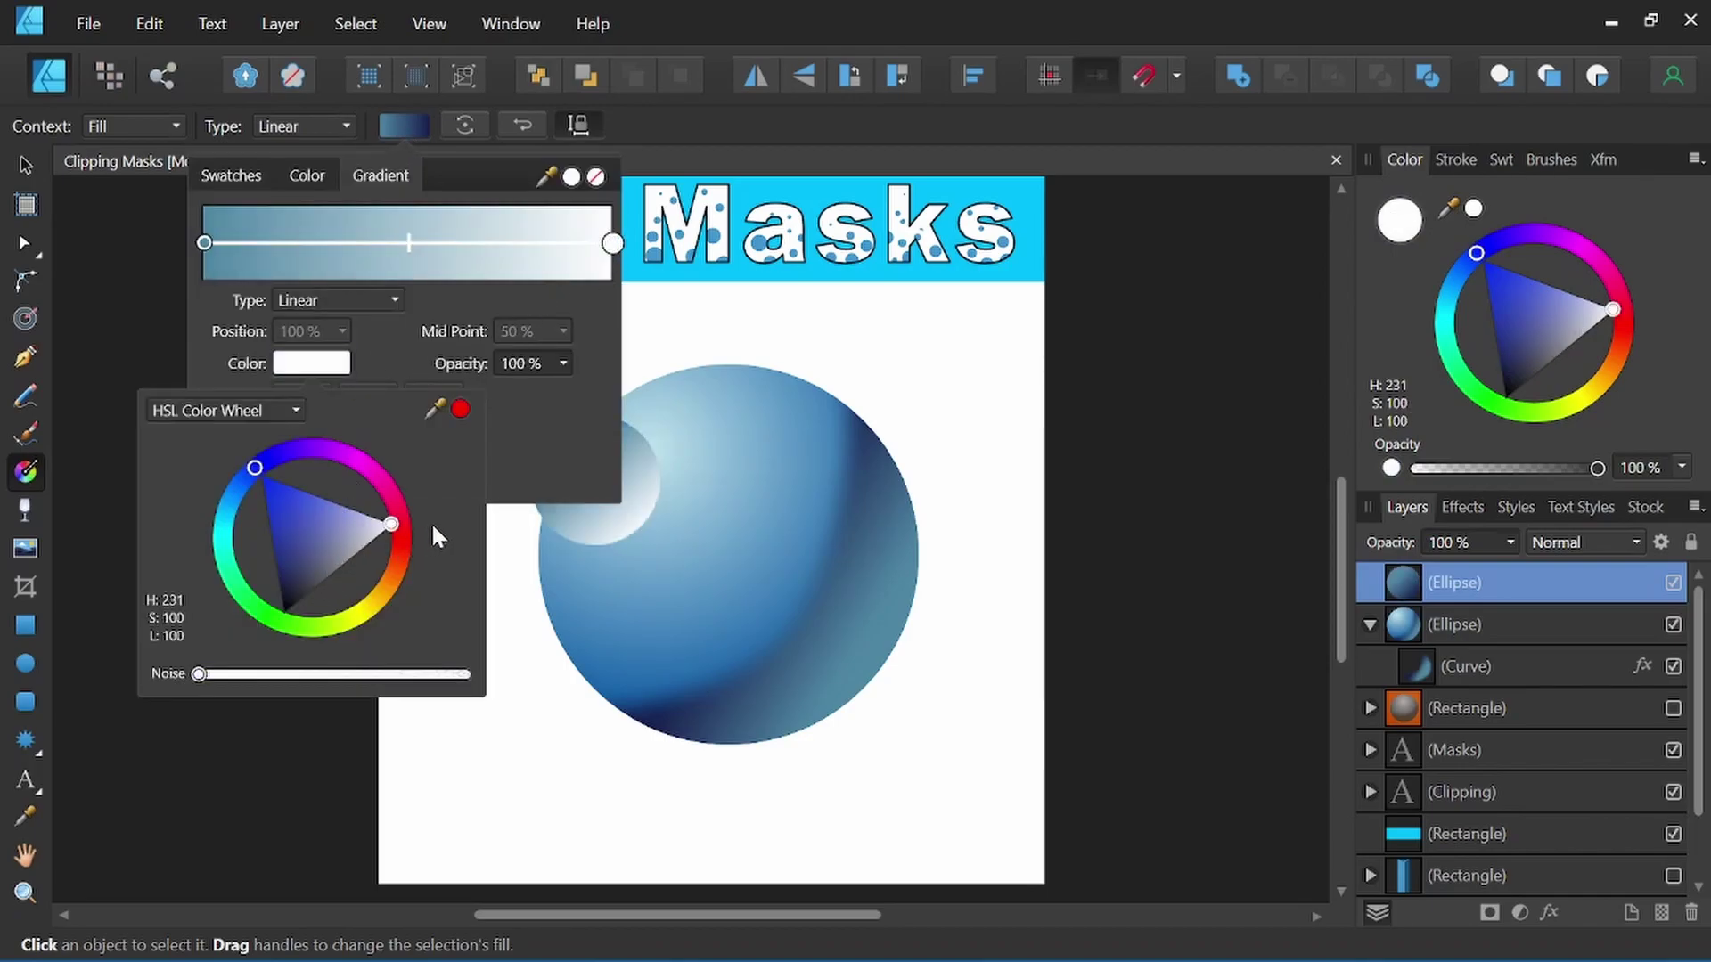
pyautogui.click(206, 243)
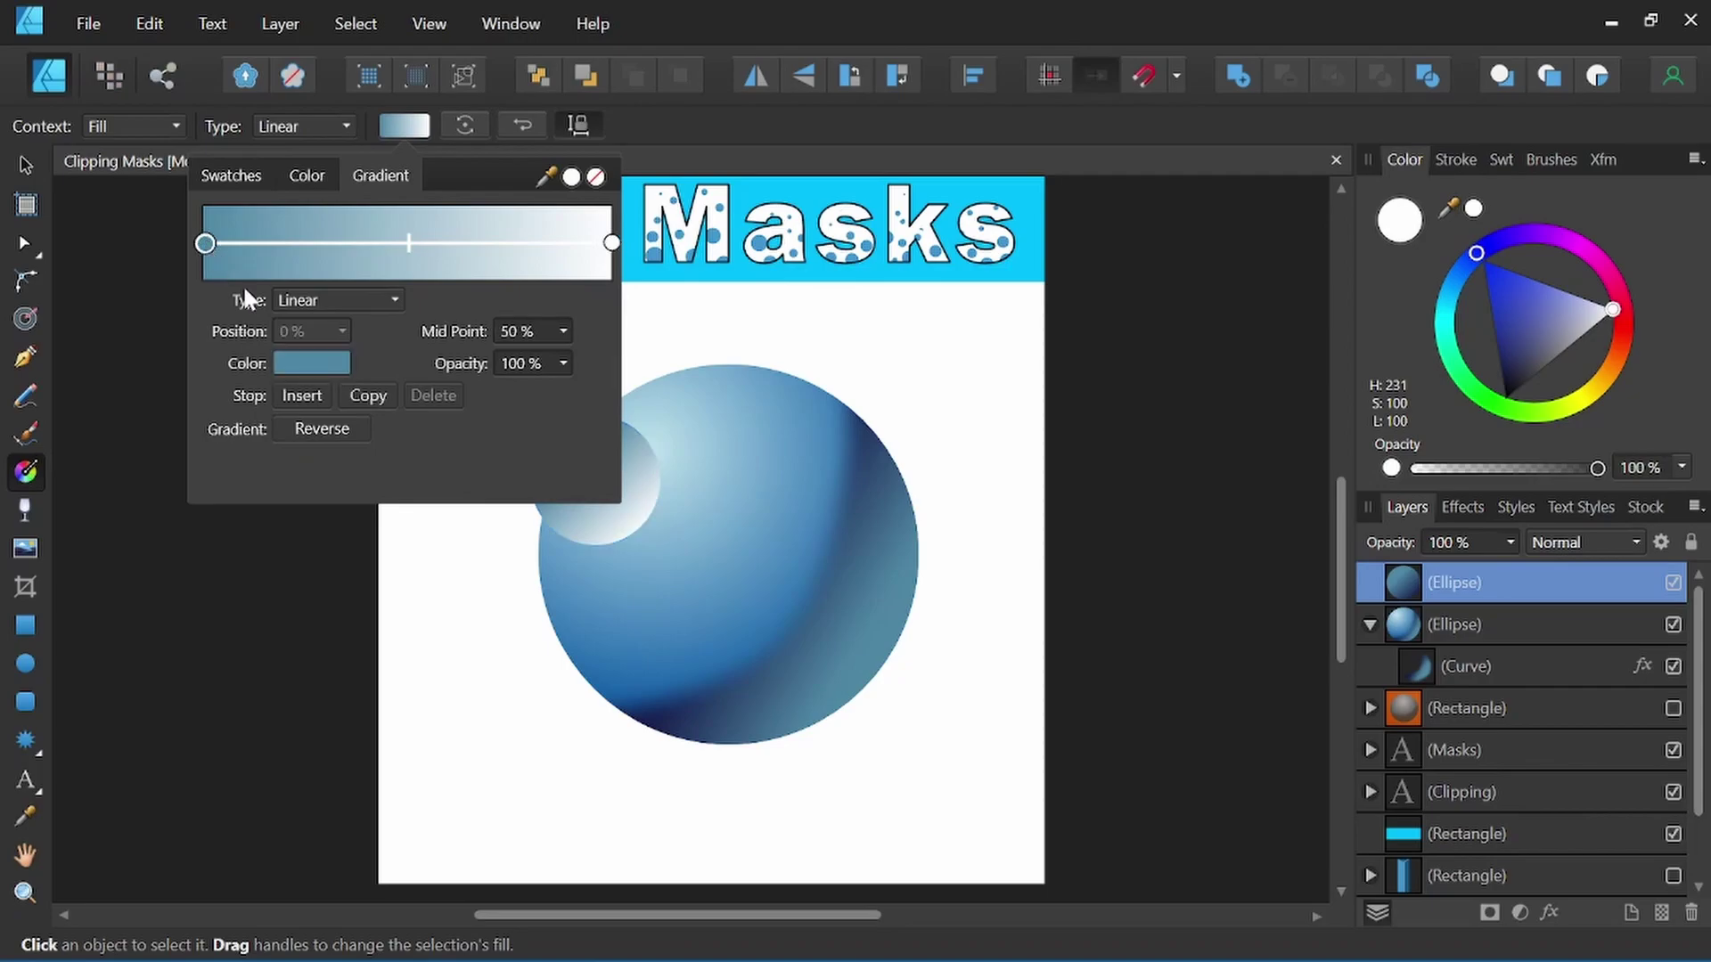
pyautogui.click(321, 361)
pyautogui.moveTo(331, 508); pyautogui.dragTo(511, 426)
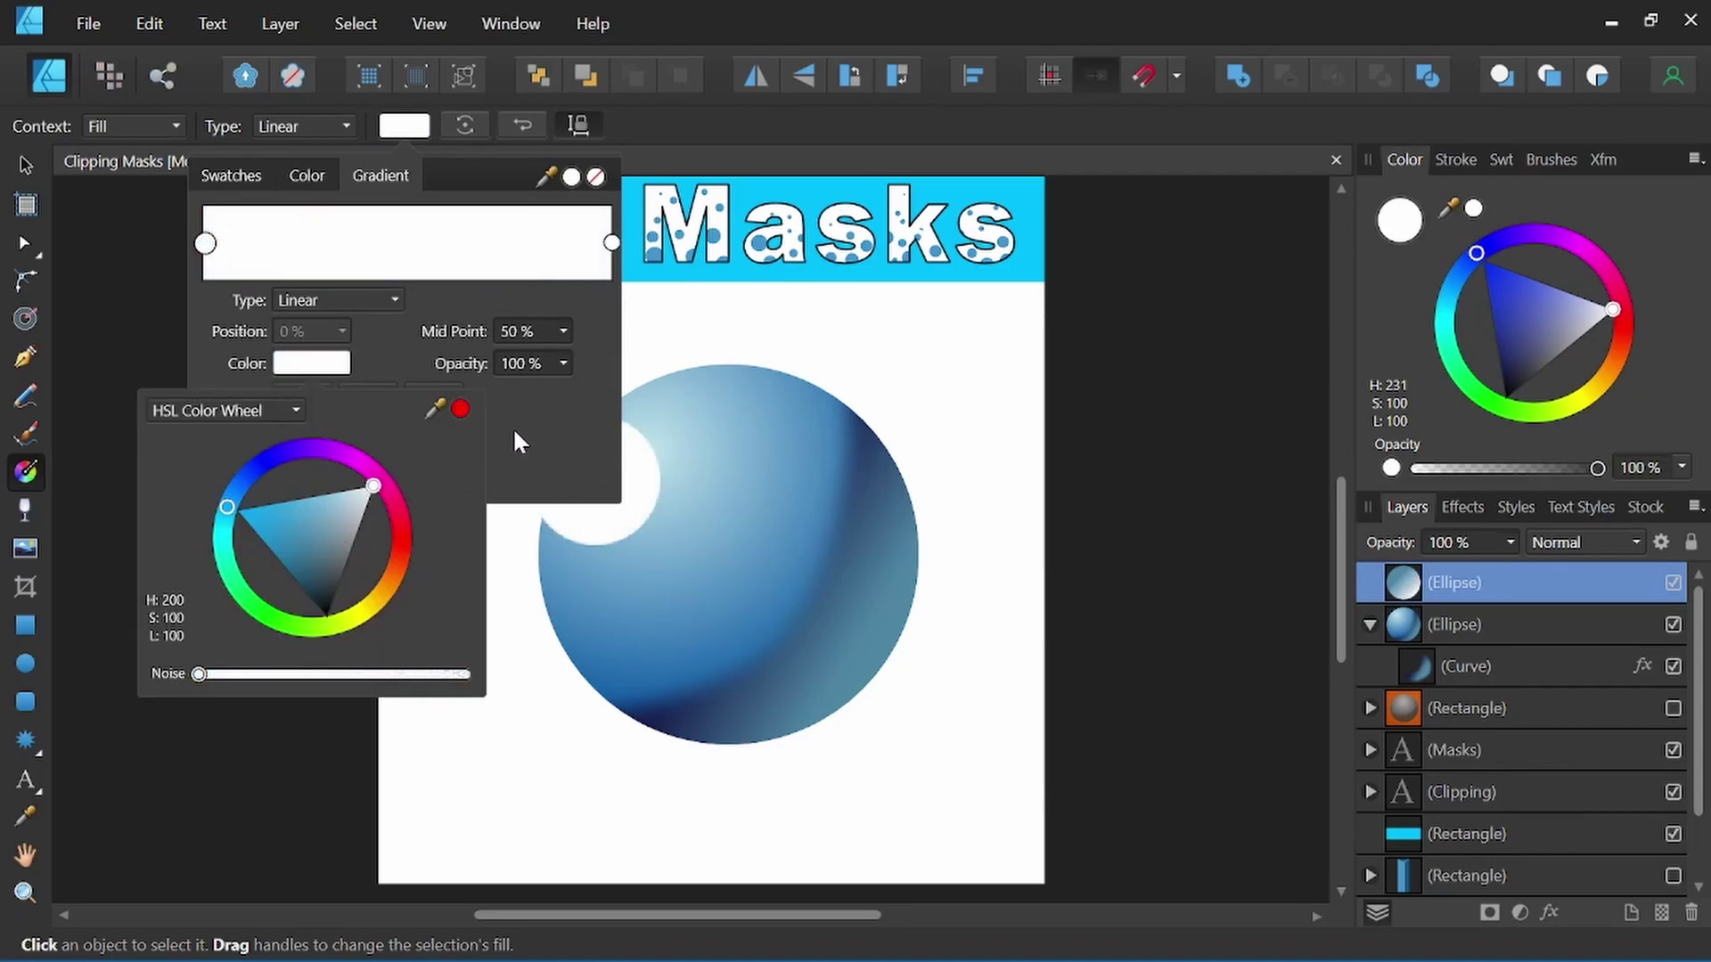
# Step: Fade the end stop to 0% opacity and change the gradient type to Radial
pyautogui.click(612, 242)
pyautogui.click(562, 364)
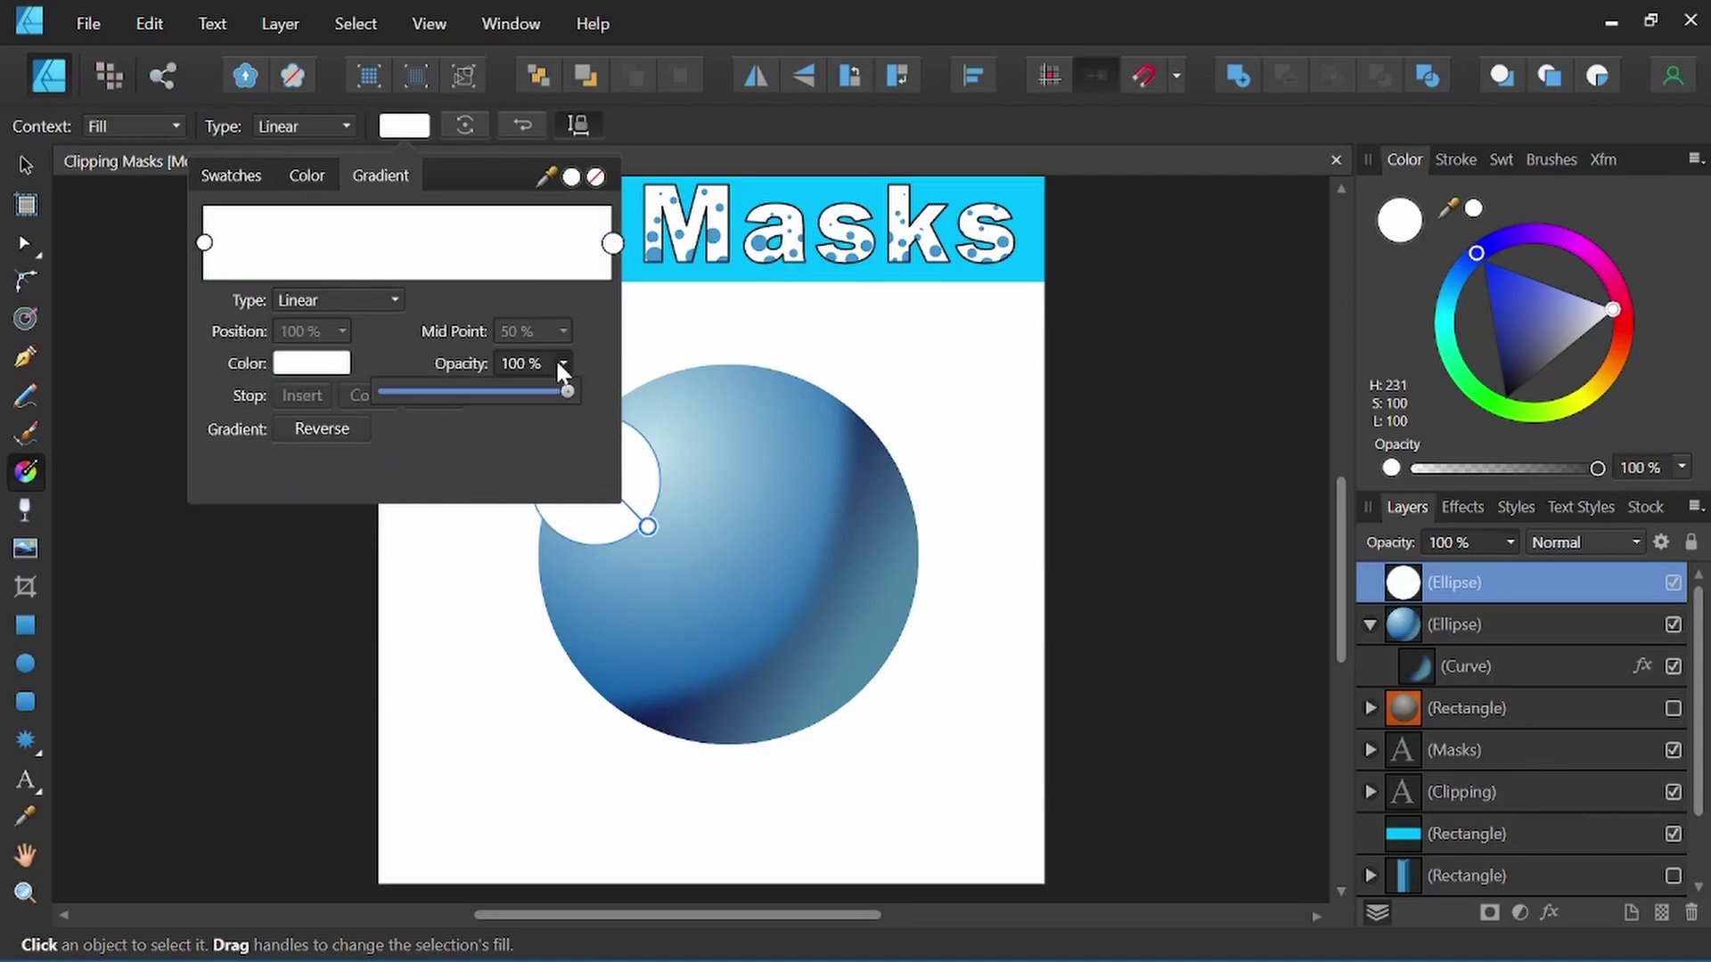
pyautogui.moveTo(569, 392); pyautogui.dragTo(353, 392)
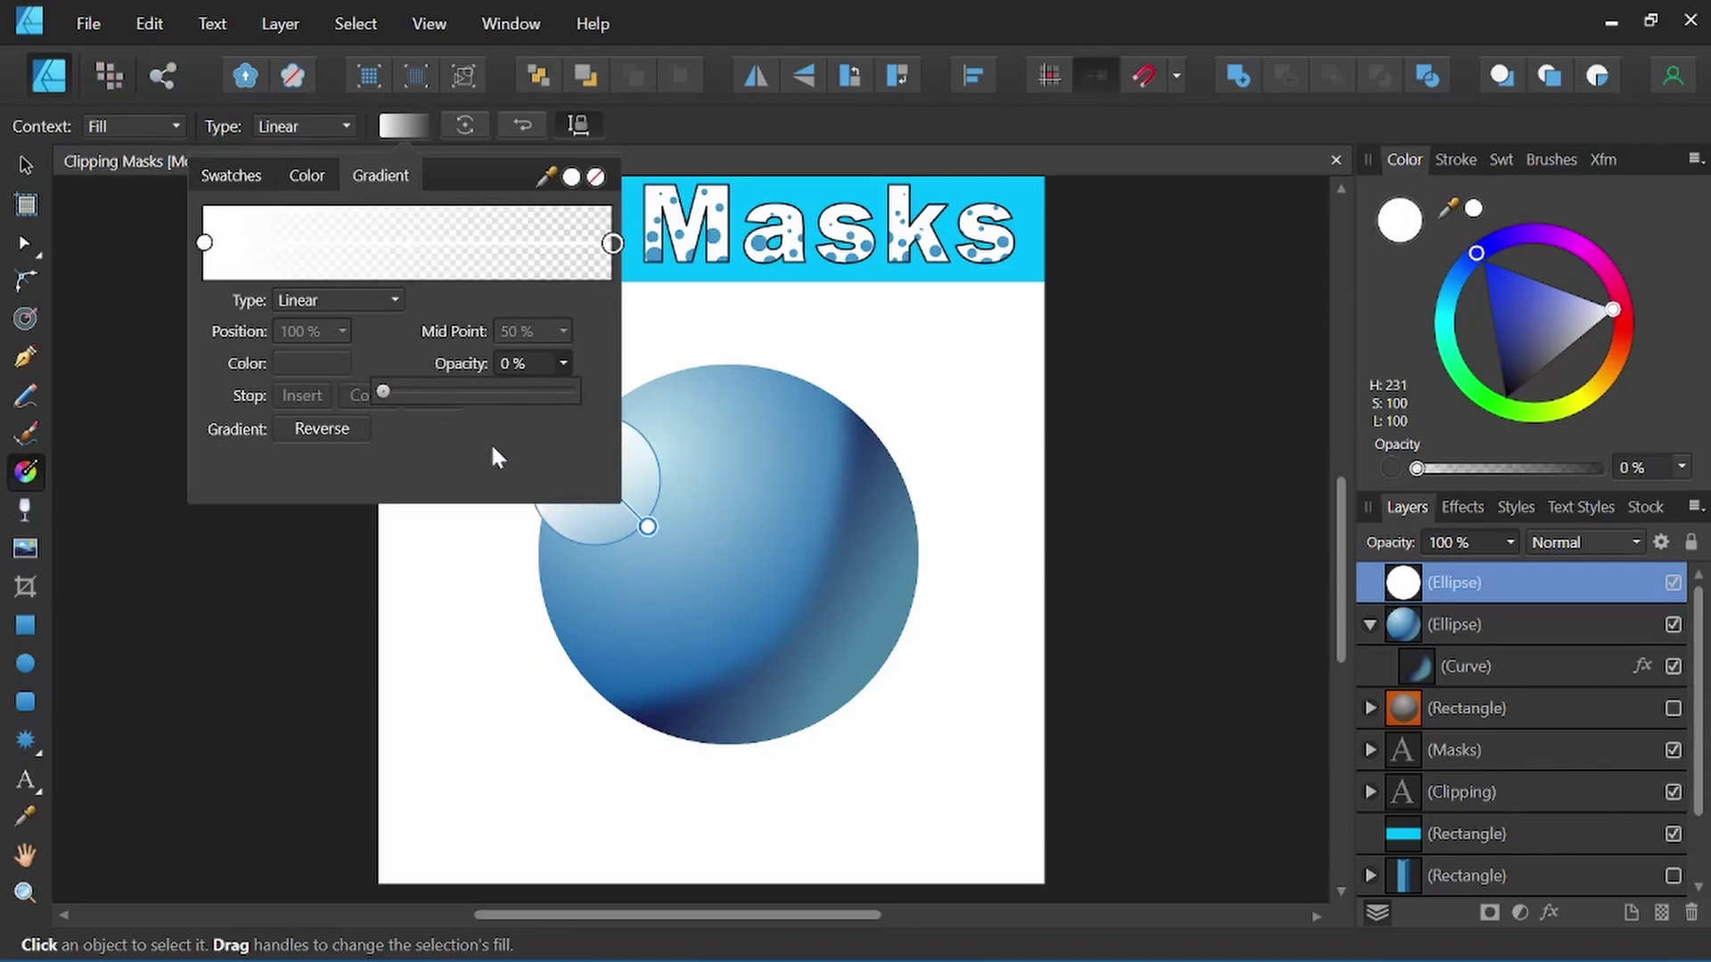
pyautogui.click(352, 300)
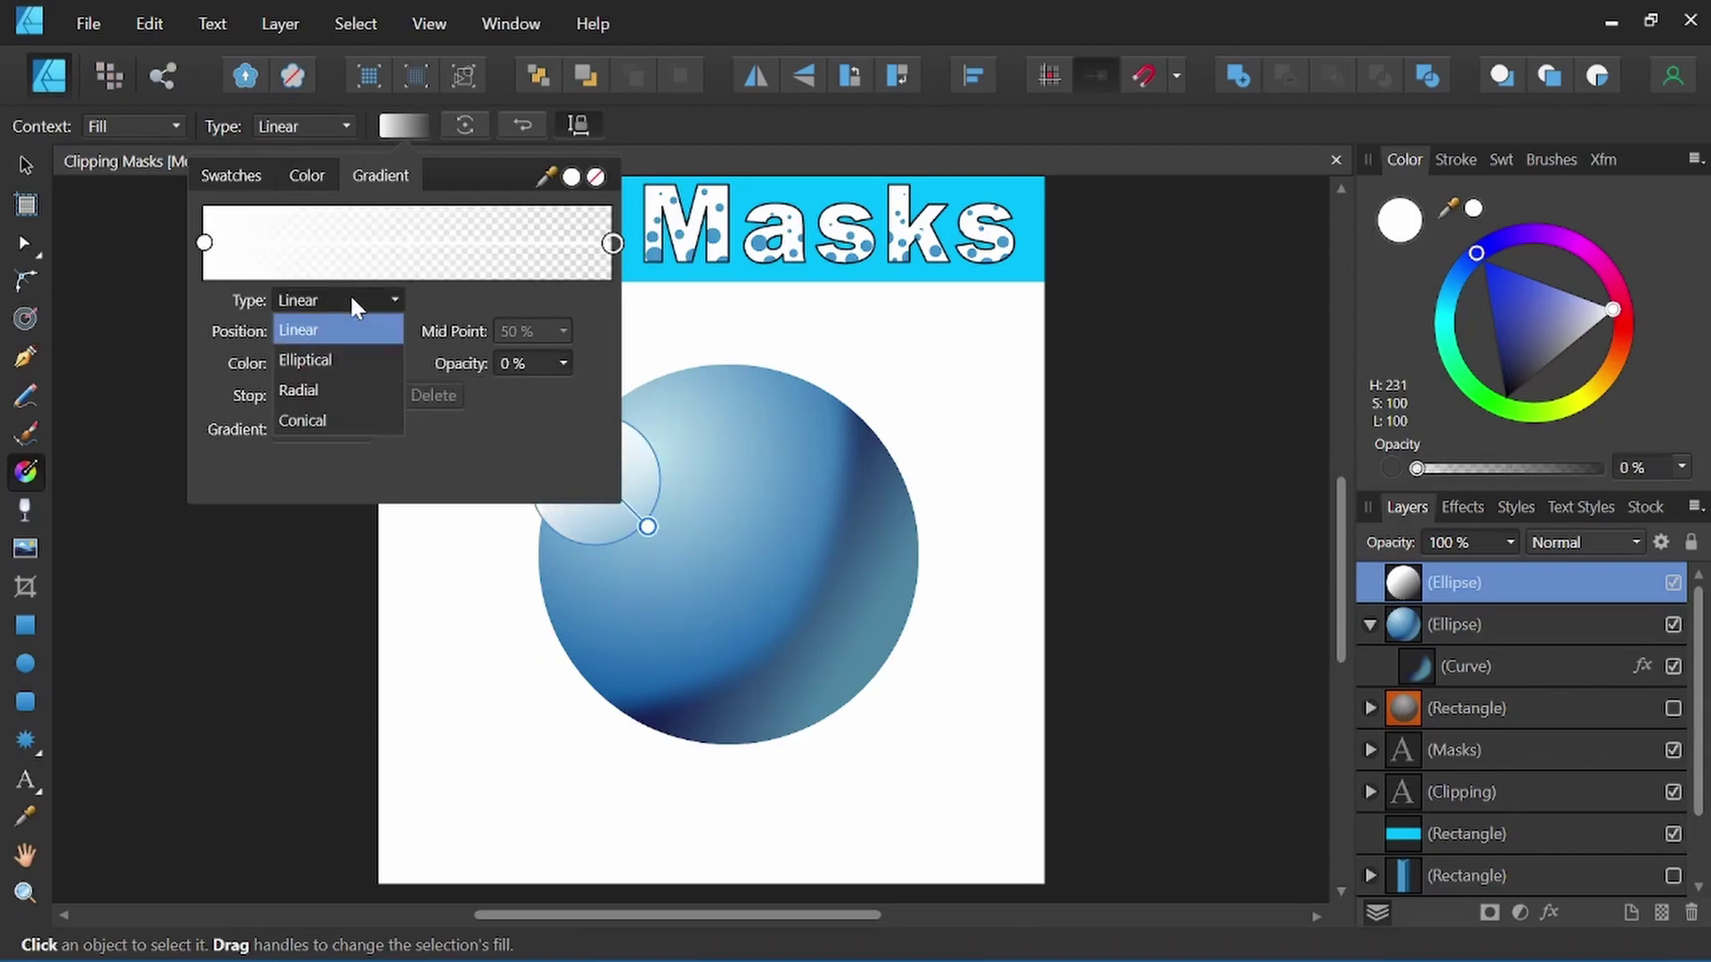
pyautogui.click(314, 389)
# Step: Shift the highlight circle slightly right and tighten its radial gradient into a soft glow
pyautogui.press('space')
pyautogui.moveTo(674, 288); pyautogui.dragTo(752, 328)
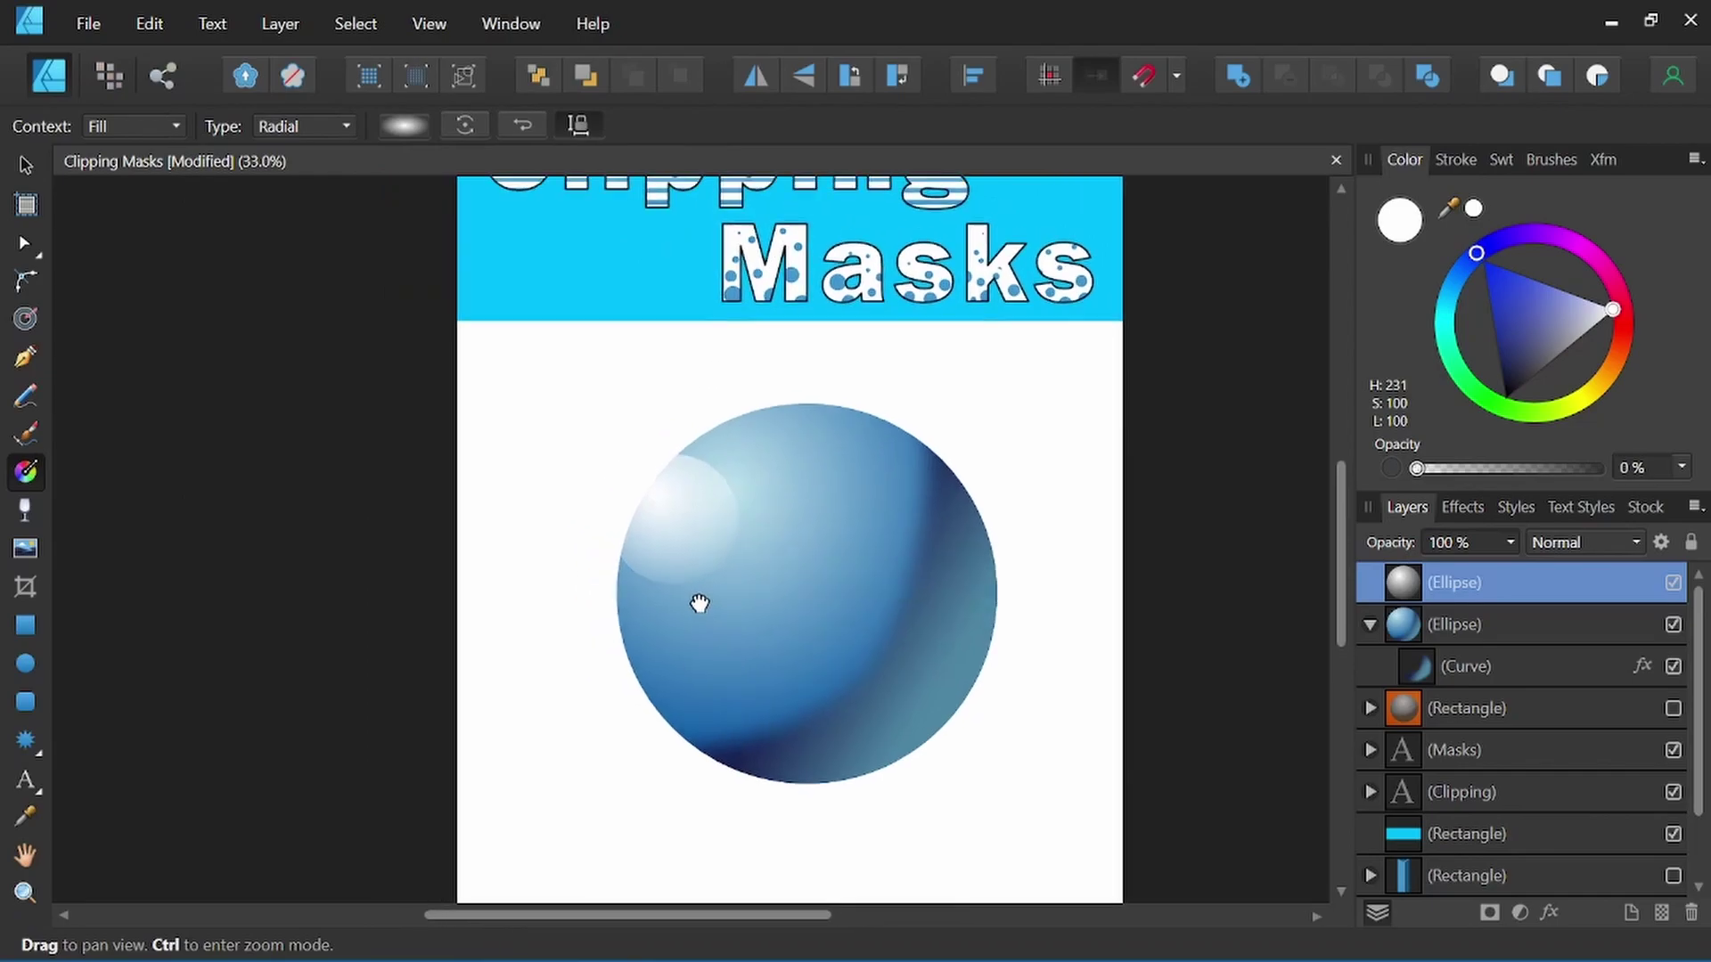
pyautogui.click(25, 165)
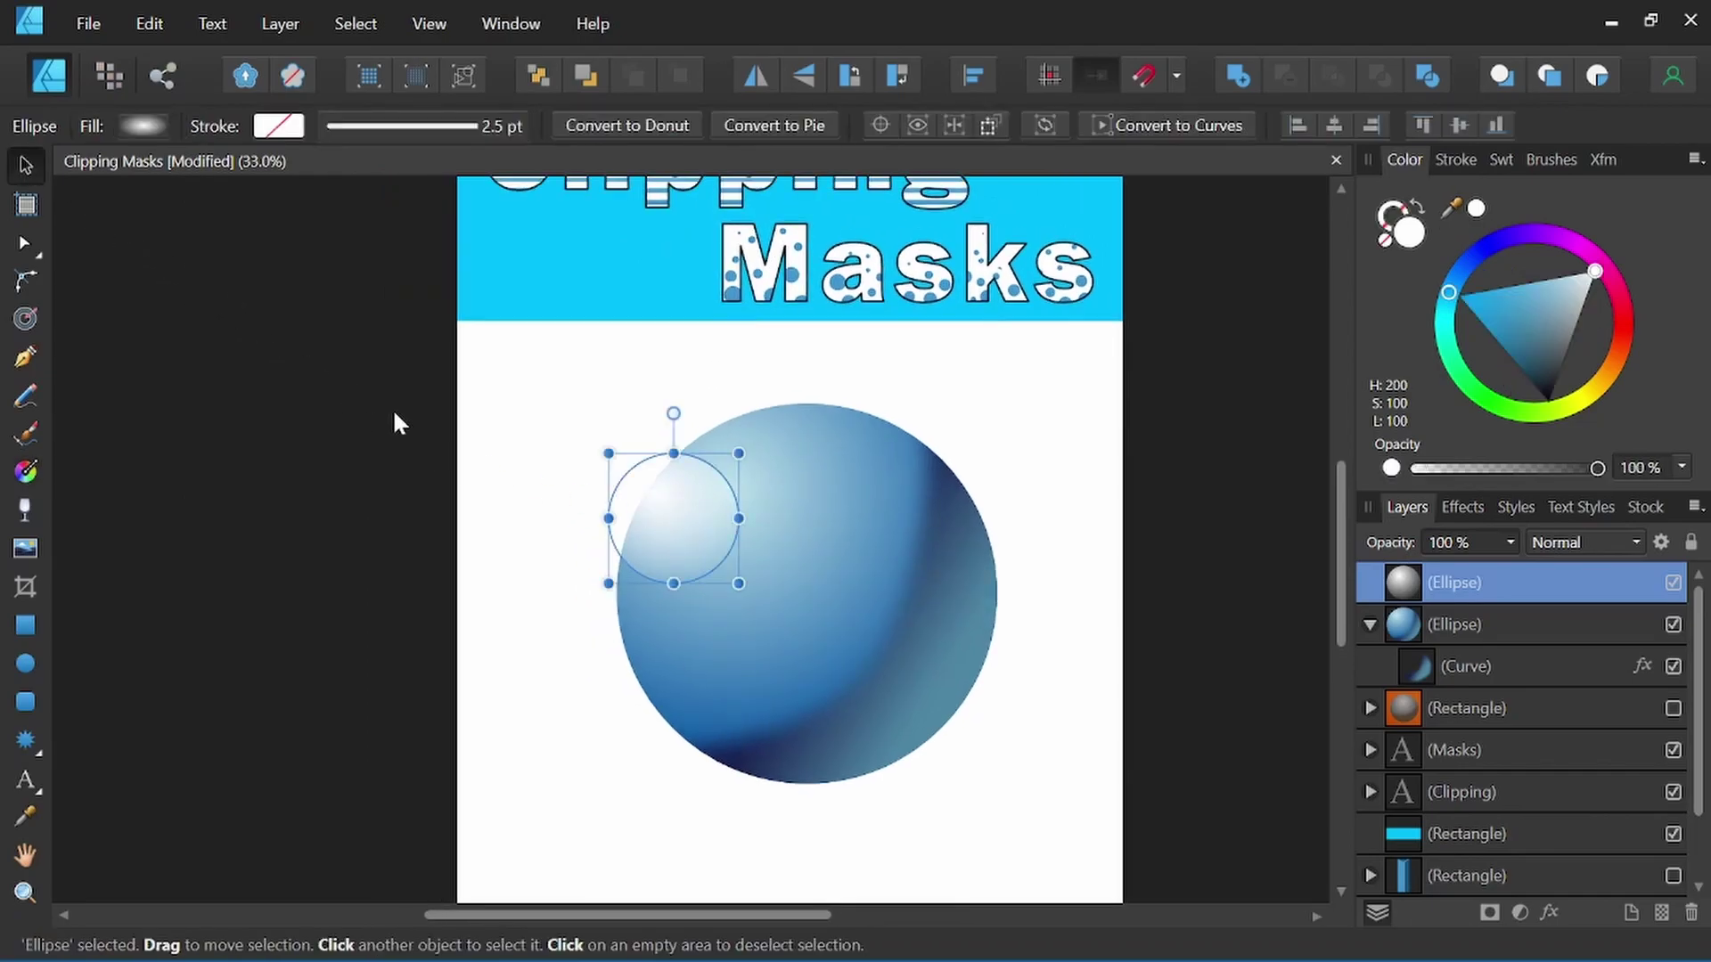
pyautogui.moveTo(720, 537); pyautogui.dragTo(754, 532)
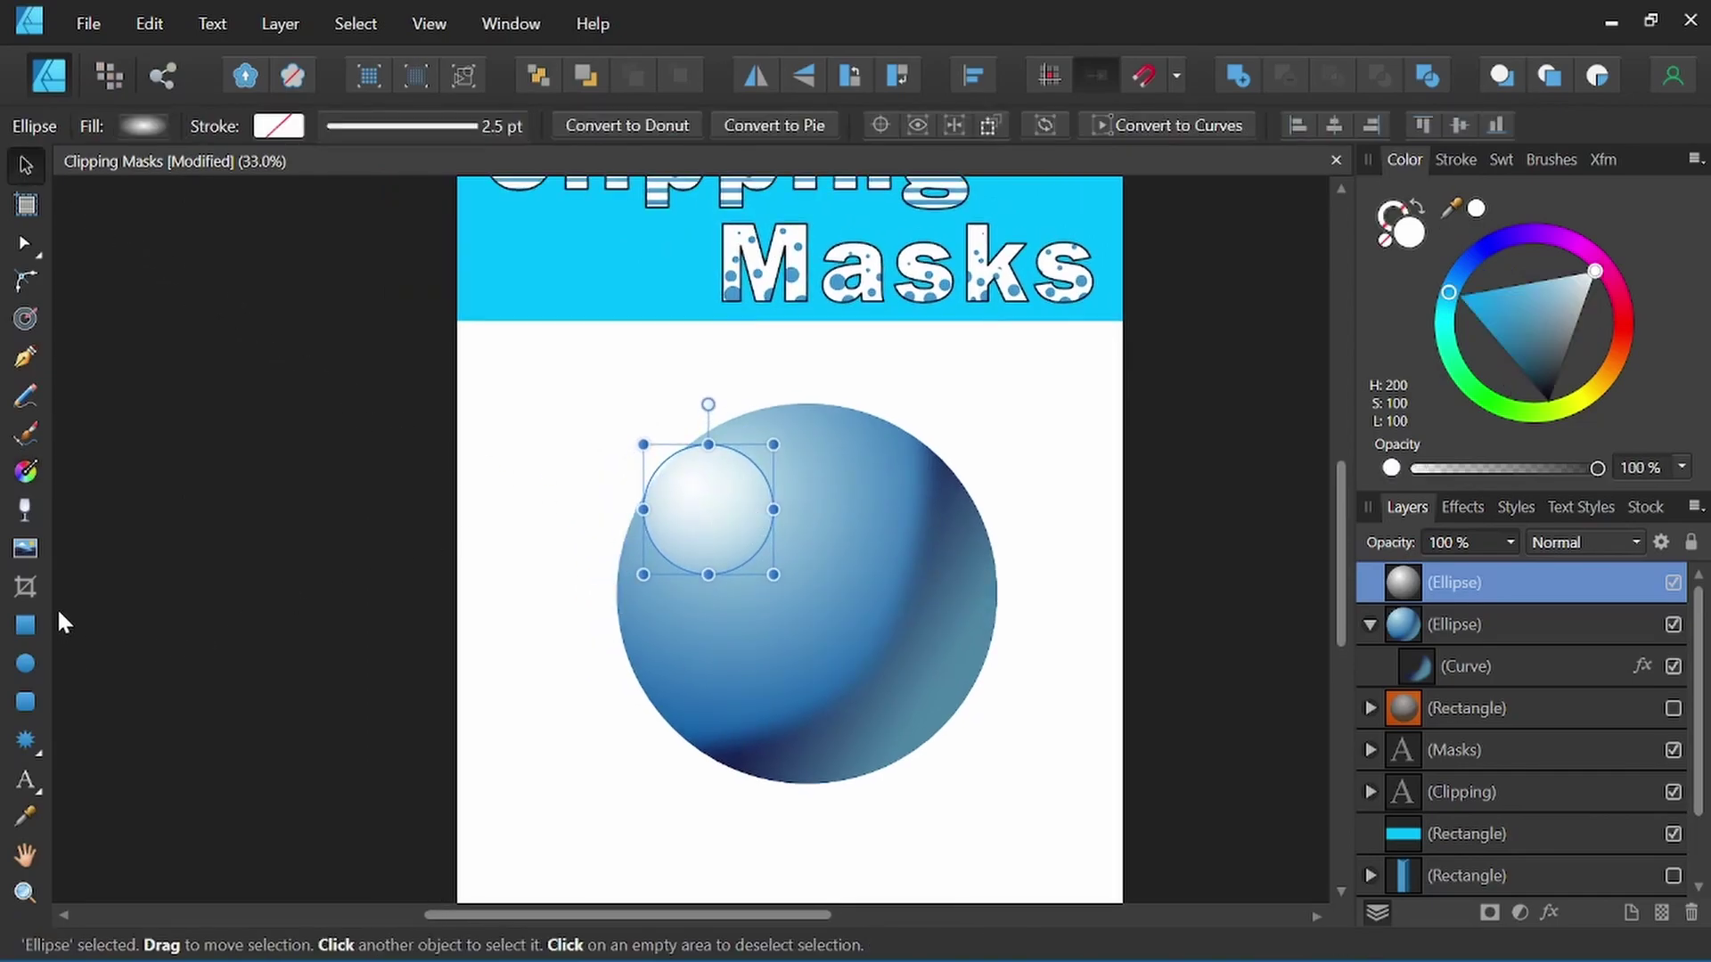
pyautogui.click(25, 471)
pyautogui.moveTo(695, 482); pyautogui.dragTo(706, 496)
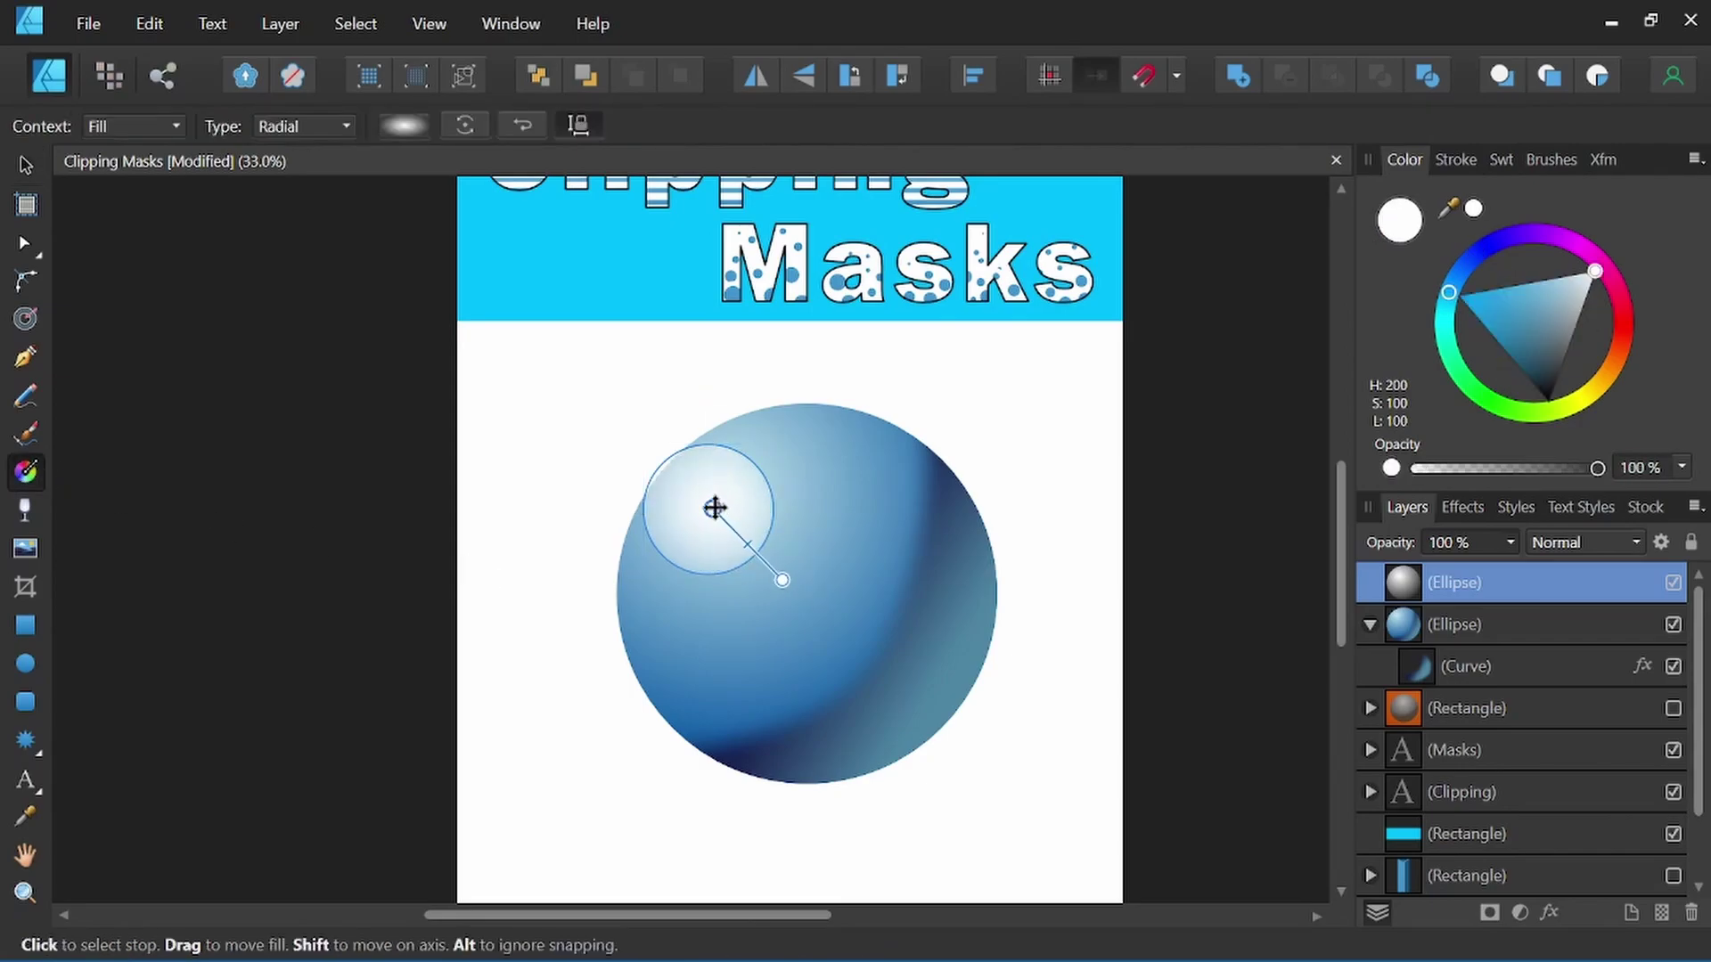
pyautogui.moveTo(768, 561); pyautogui.dragTo(736, 526)
# Step: Clip the highlight Ellipse layer inside the sphere's Ellipse layer
pyautogui.press('space')
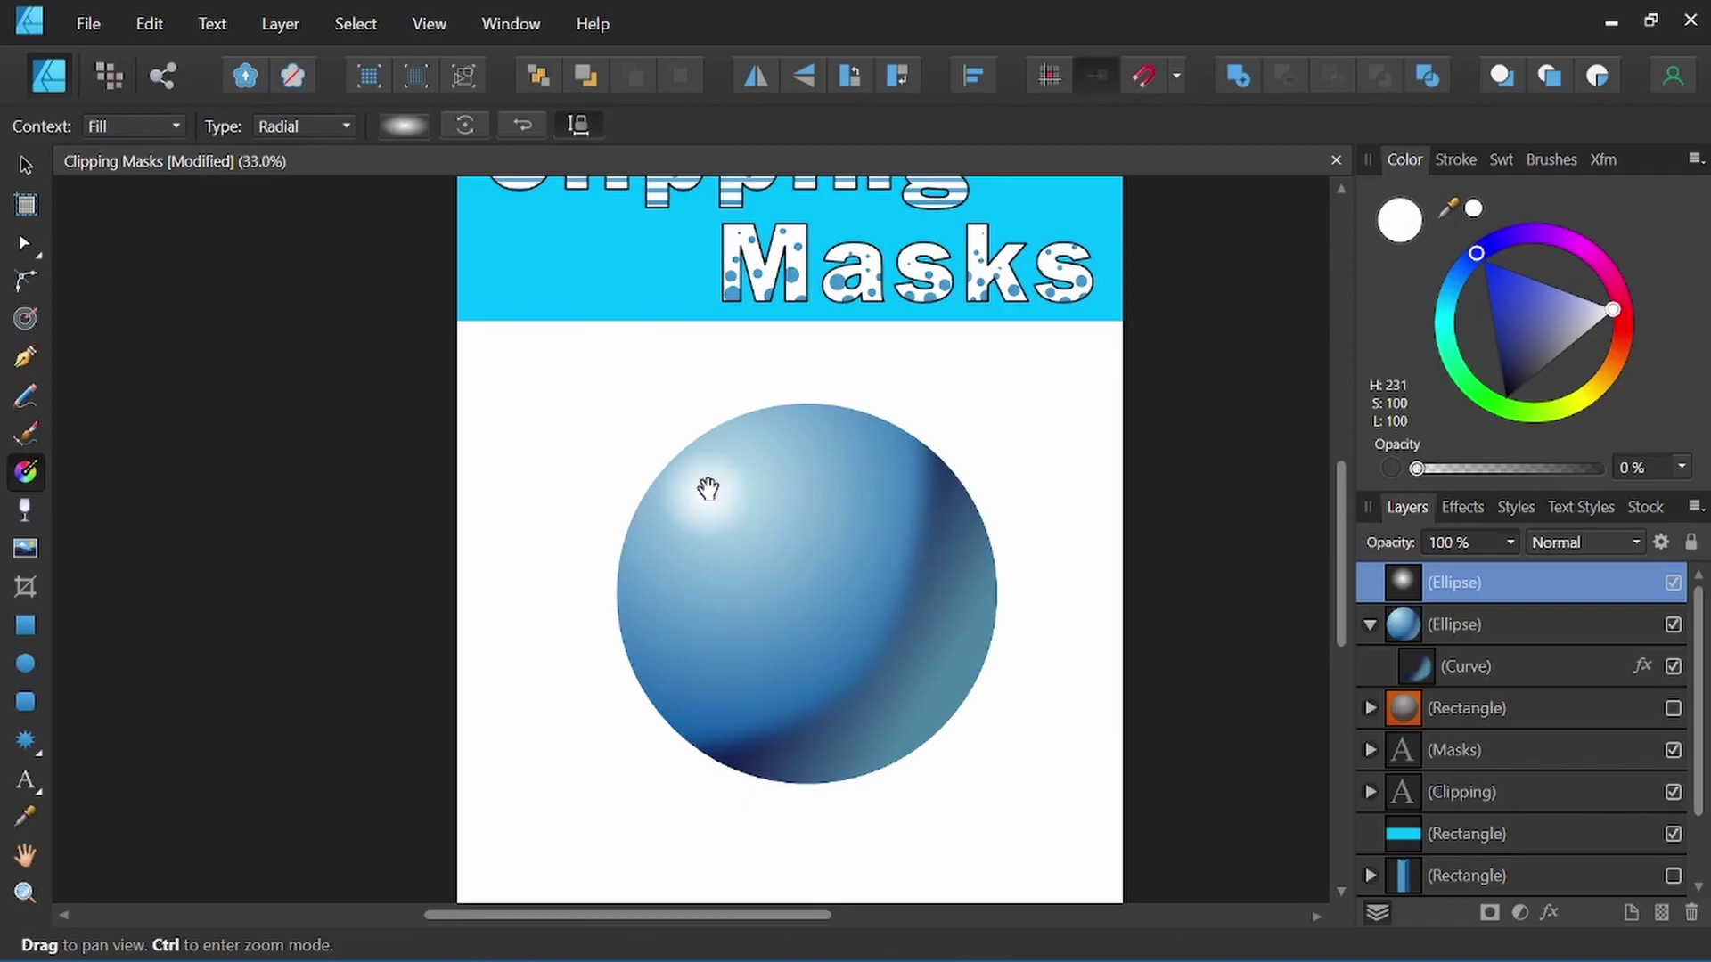
pyautogui.press('space')
pyautogui.moveTo(881, 576); pyautogui.dragTo(869, 640)
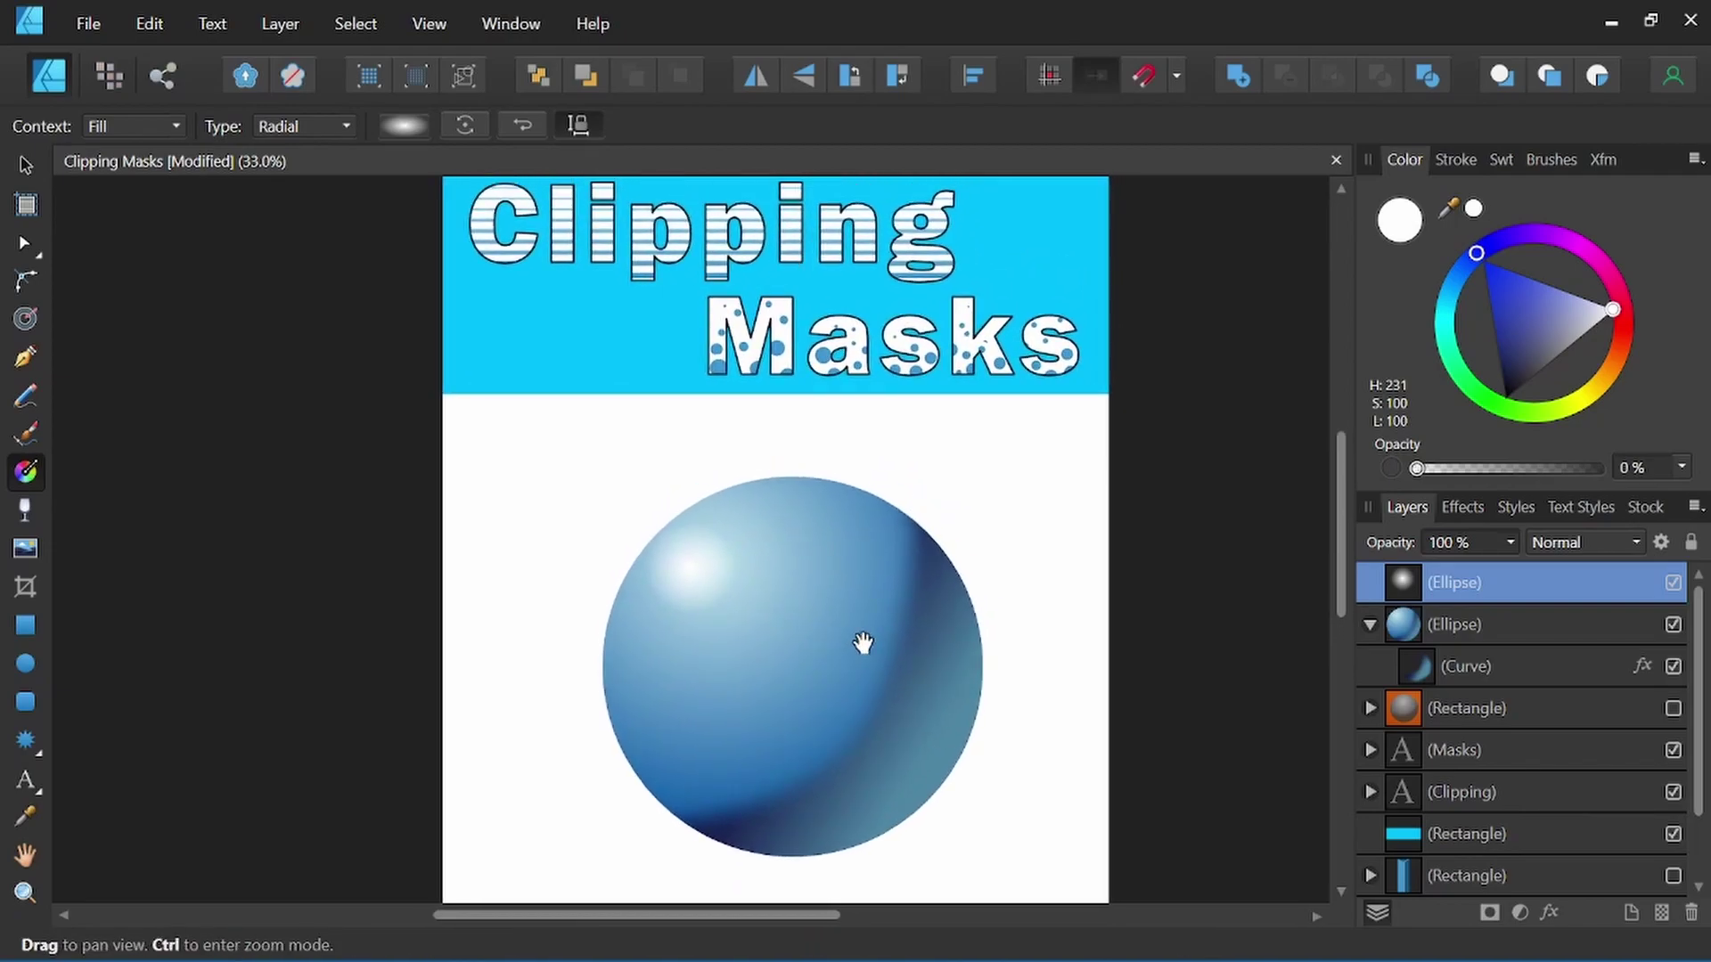
pyautogui.moveTo(1463, 584); pyautogui.dragTo(1462, 635)
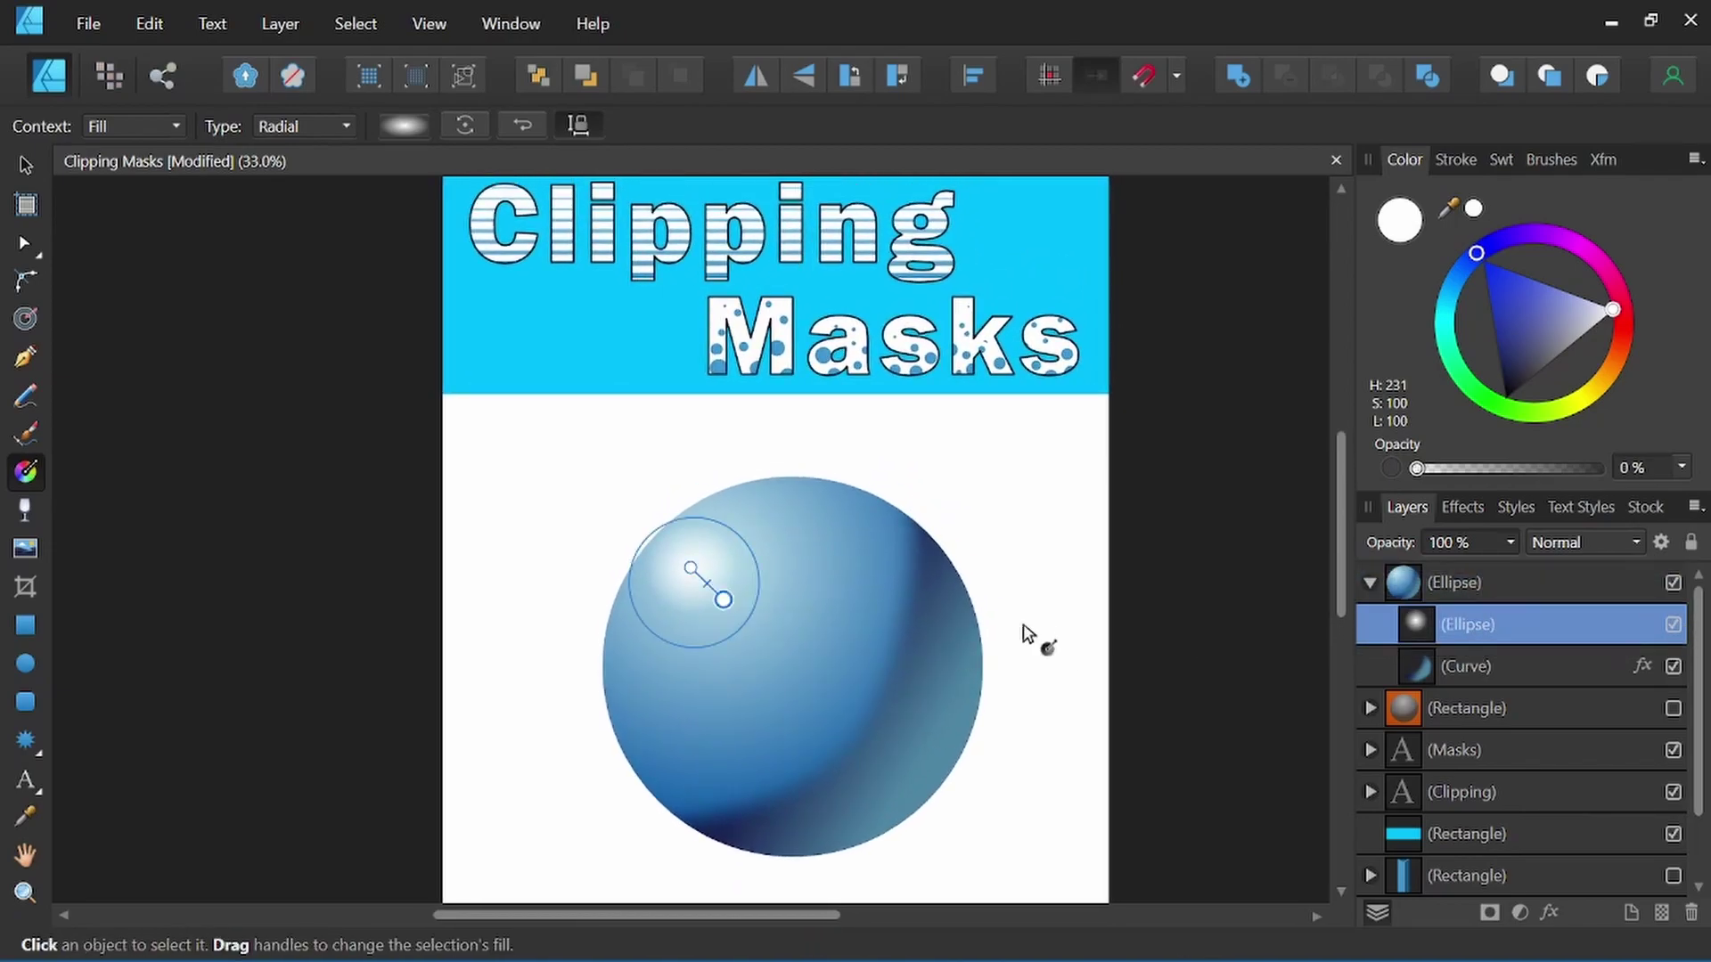
pyautogui.doubleClick(1478, 624)
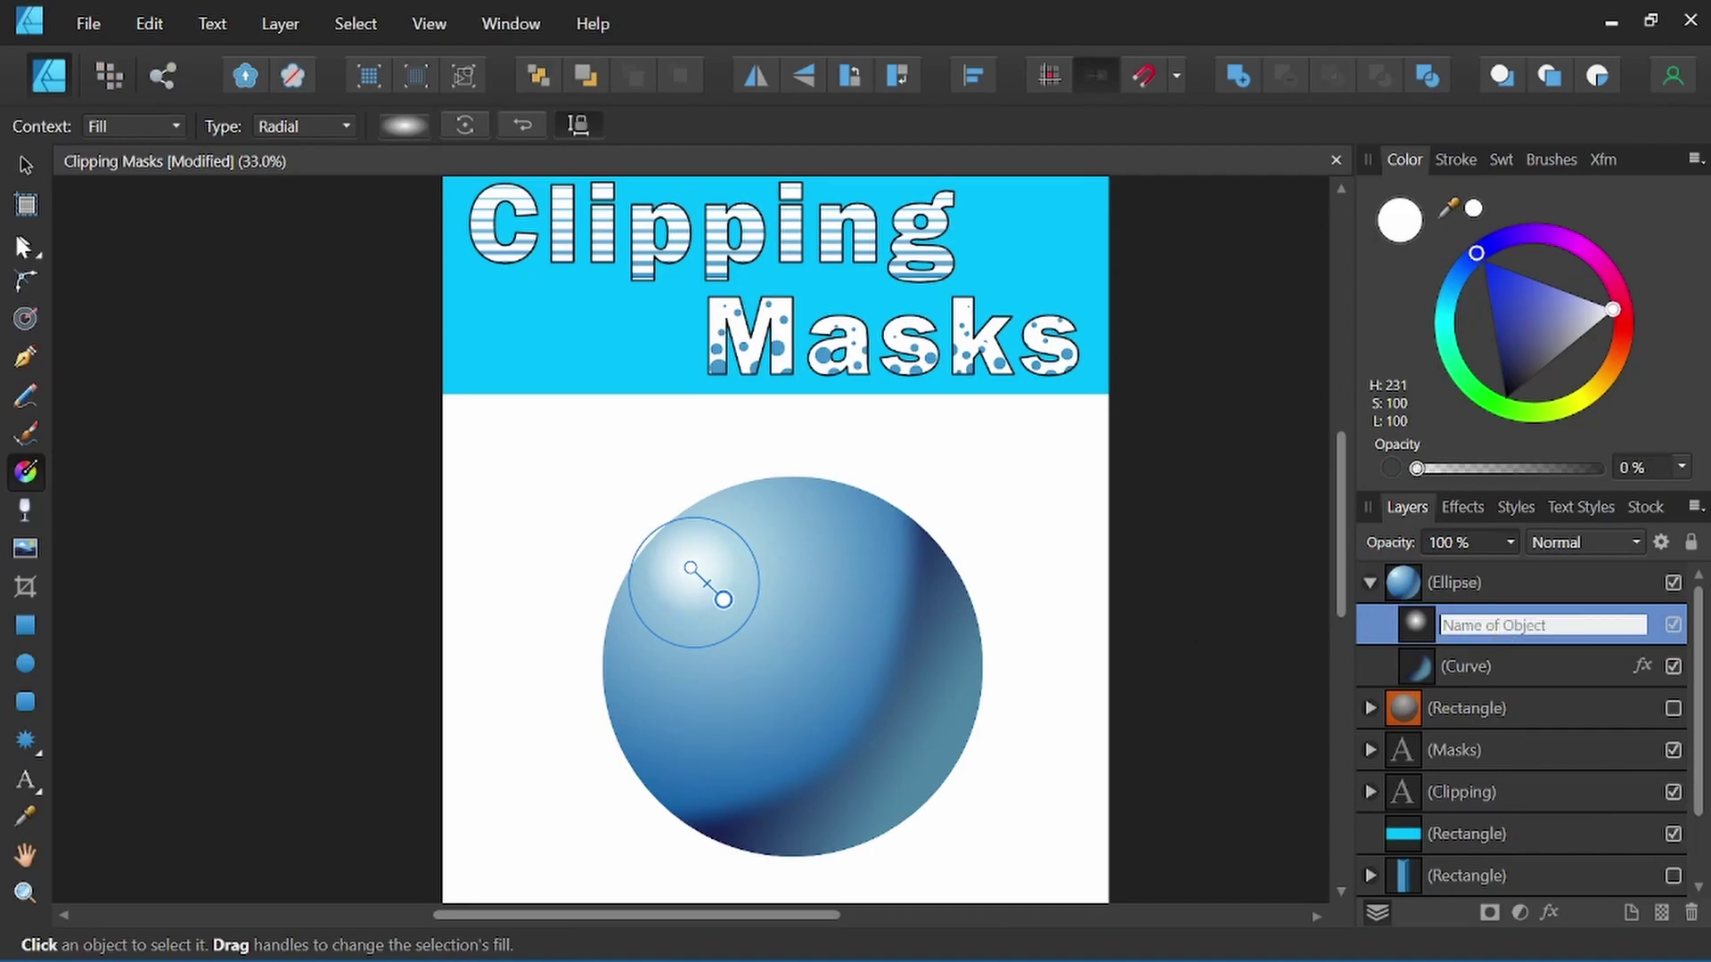
pyautogui.click(26, 177)
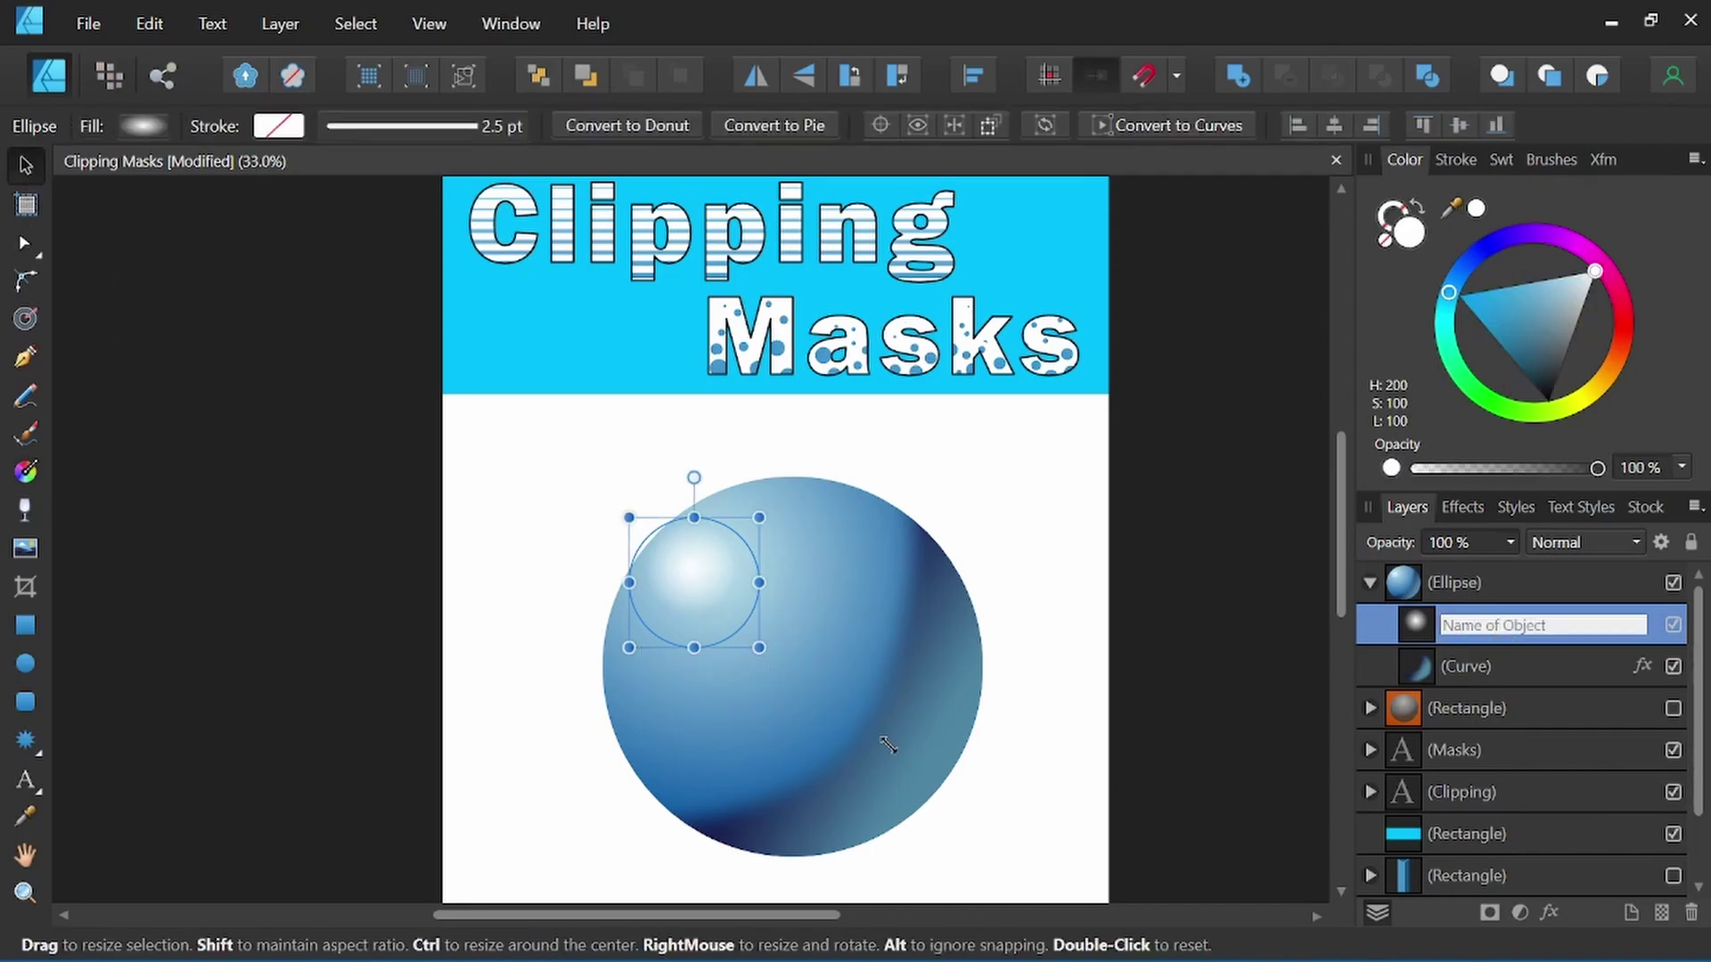
# Step: Resize the highlight ellipse and settle it at the sphere's upper left
pyautogui.moveTo(759, 648); pyautogui.dragTo(802, 691)
pyautogui.moveTo(699, 610)
pyautogui.mouseDown()
pyautogui.moveTo(674, 576)
pyautogui.moveTo(694, 617)
pyautogui.mouseUp()
pyautogui.moveTo(796, 695); pyautogui.dragTo(785, 664)
pyautogui.moveTo(688, 586); pyautogui.dragTo(699, 582)
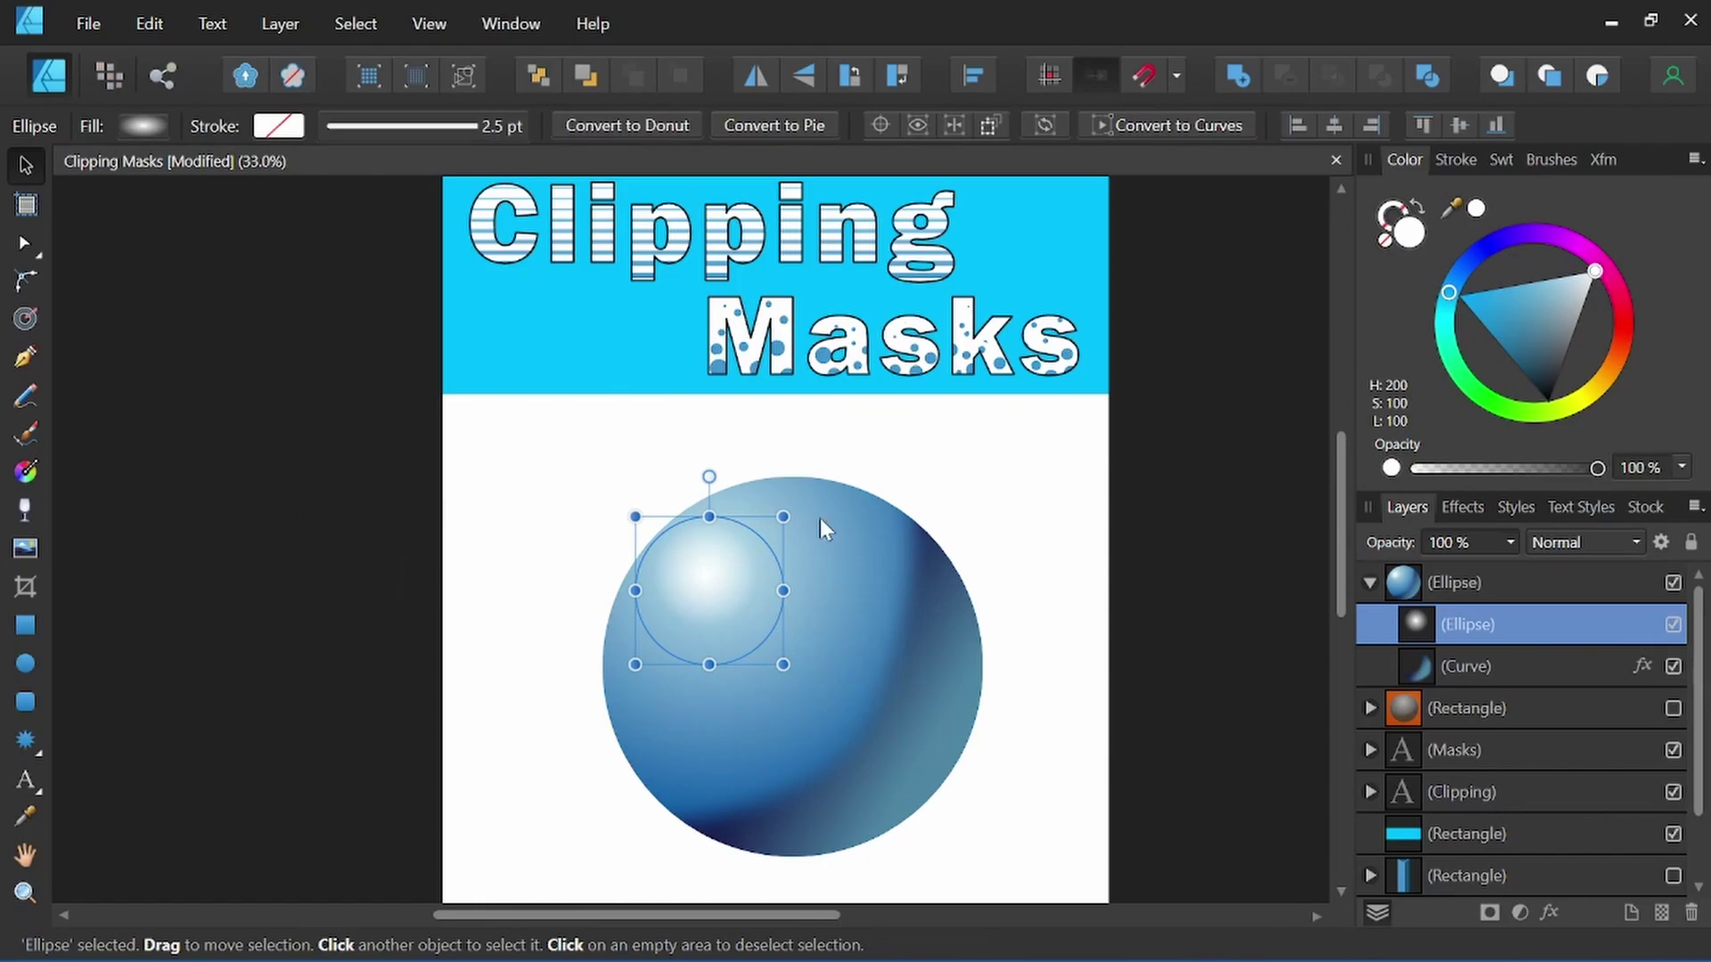
# Step: Set the highlight's blend mode to Overlay and deselect to review the whole poster
pyautogui.click(1571, 540)
pyautogui.scroll(-1, 1606, 301)
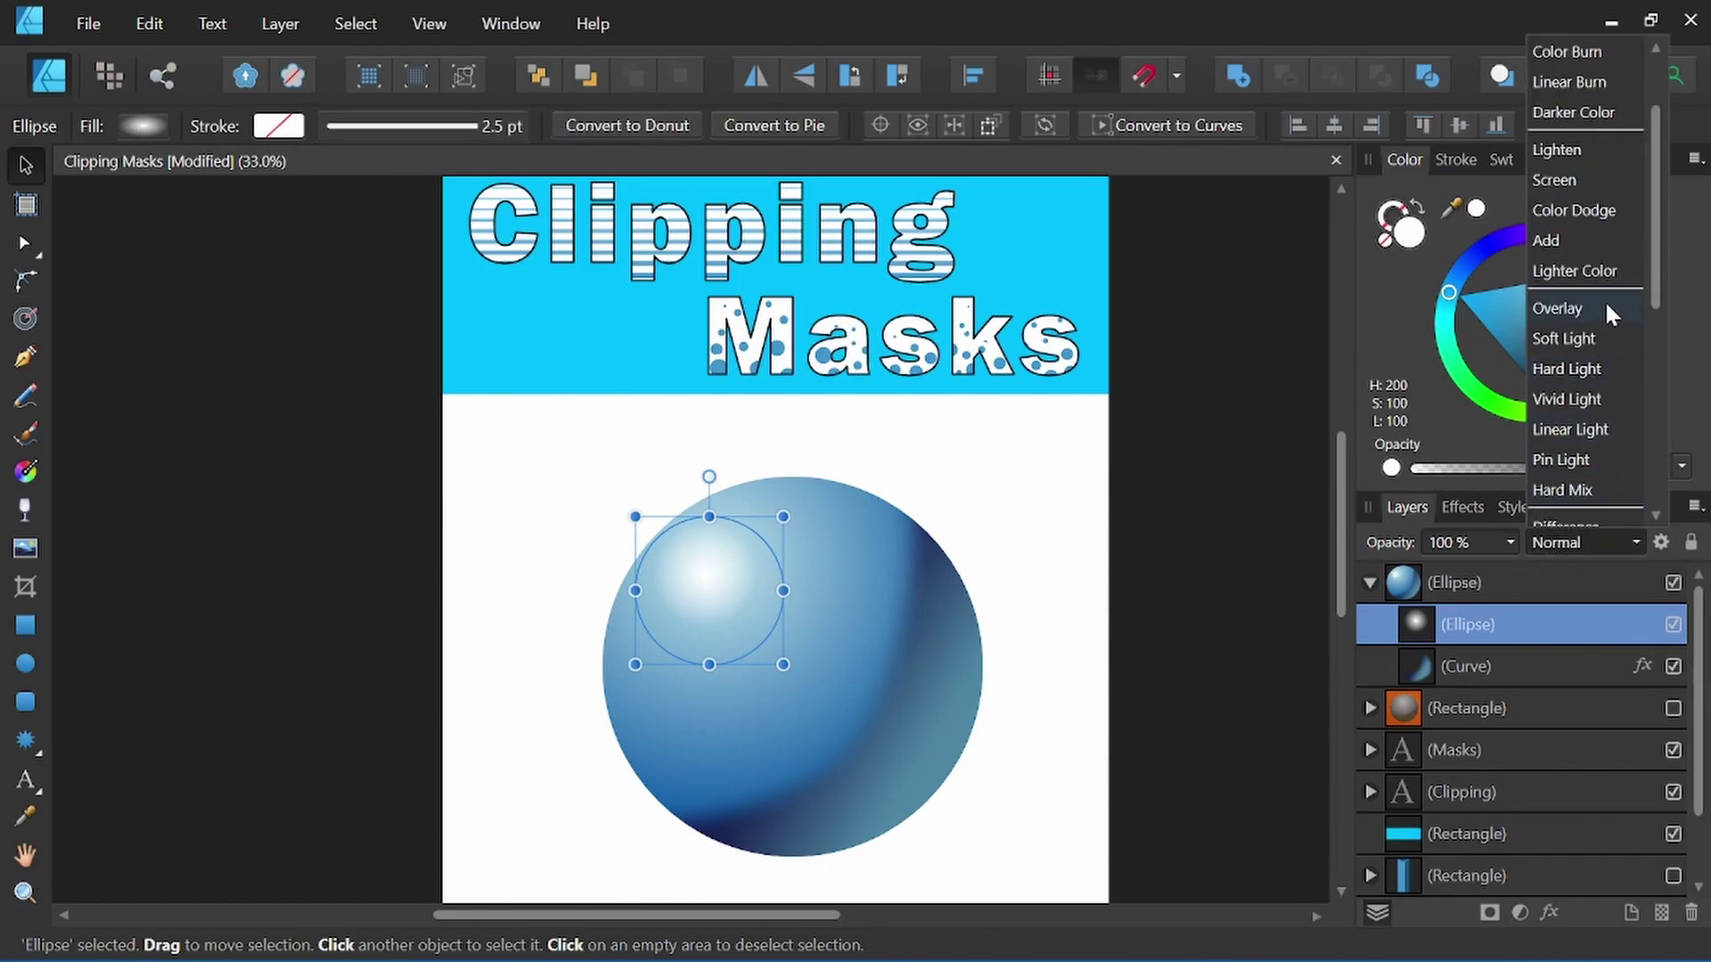
pyautogui.click(1596, 302)
pyautogui.click(414, 421)
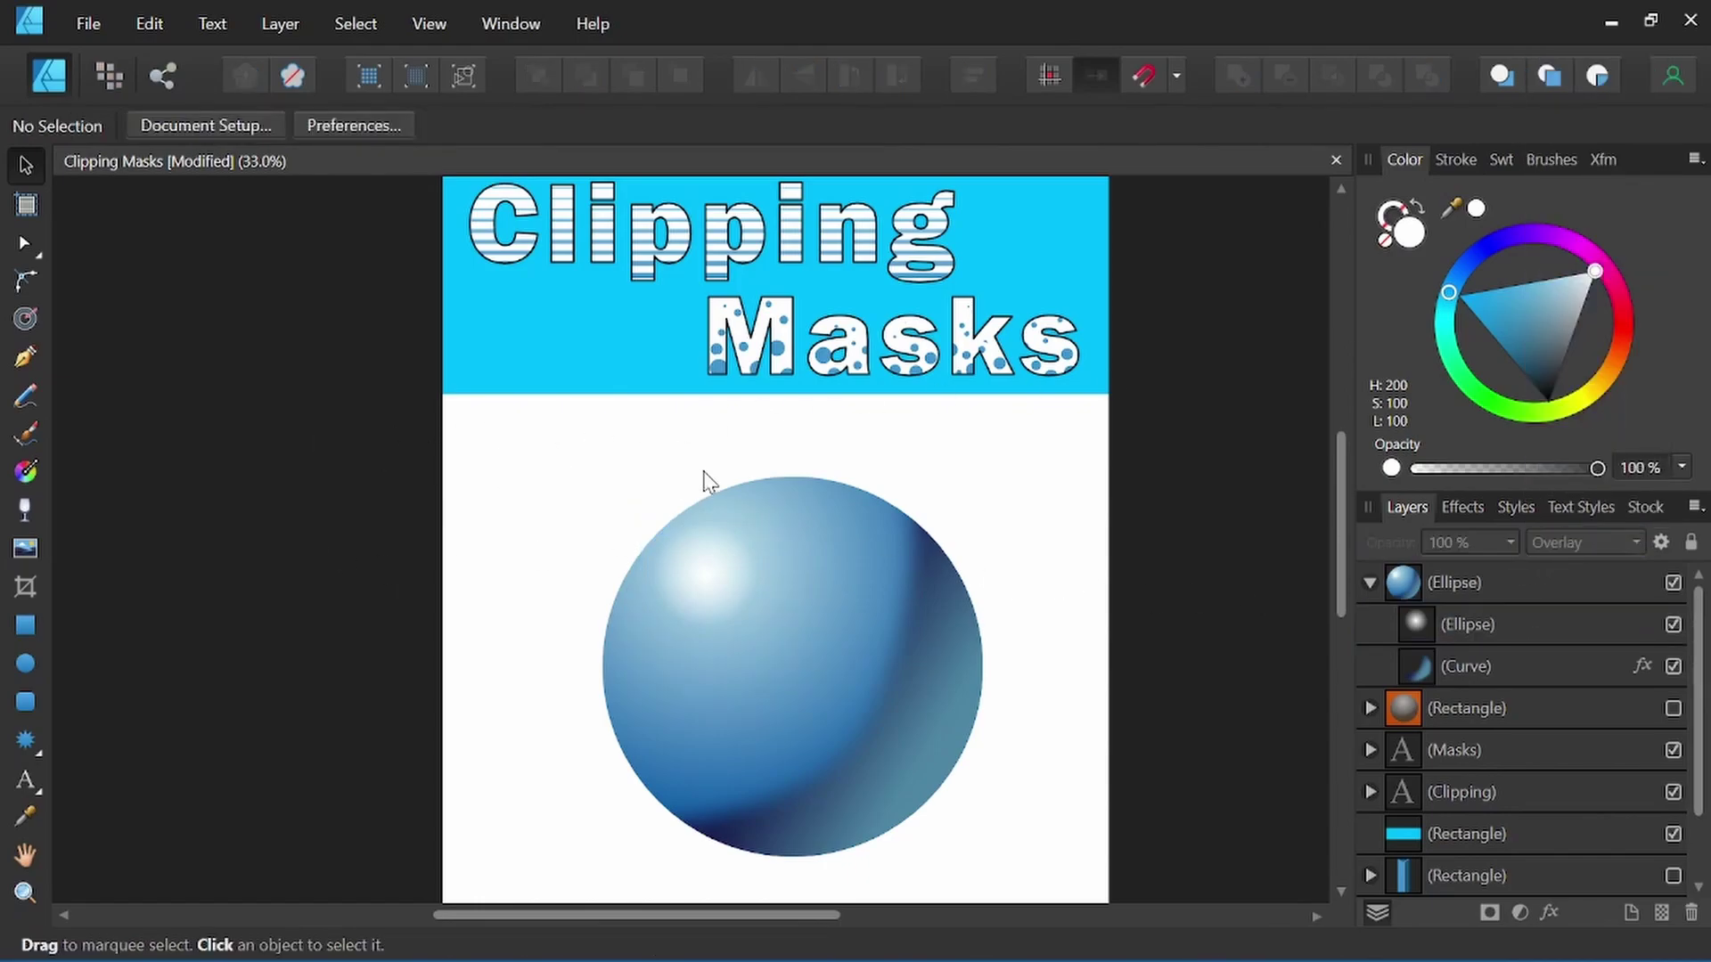
pyautogui.scroll(-2, 703, 481)
pyautogui.moveTo(913, 622); pyautogui.dragTo(927, 633)
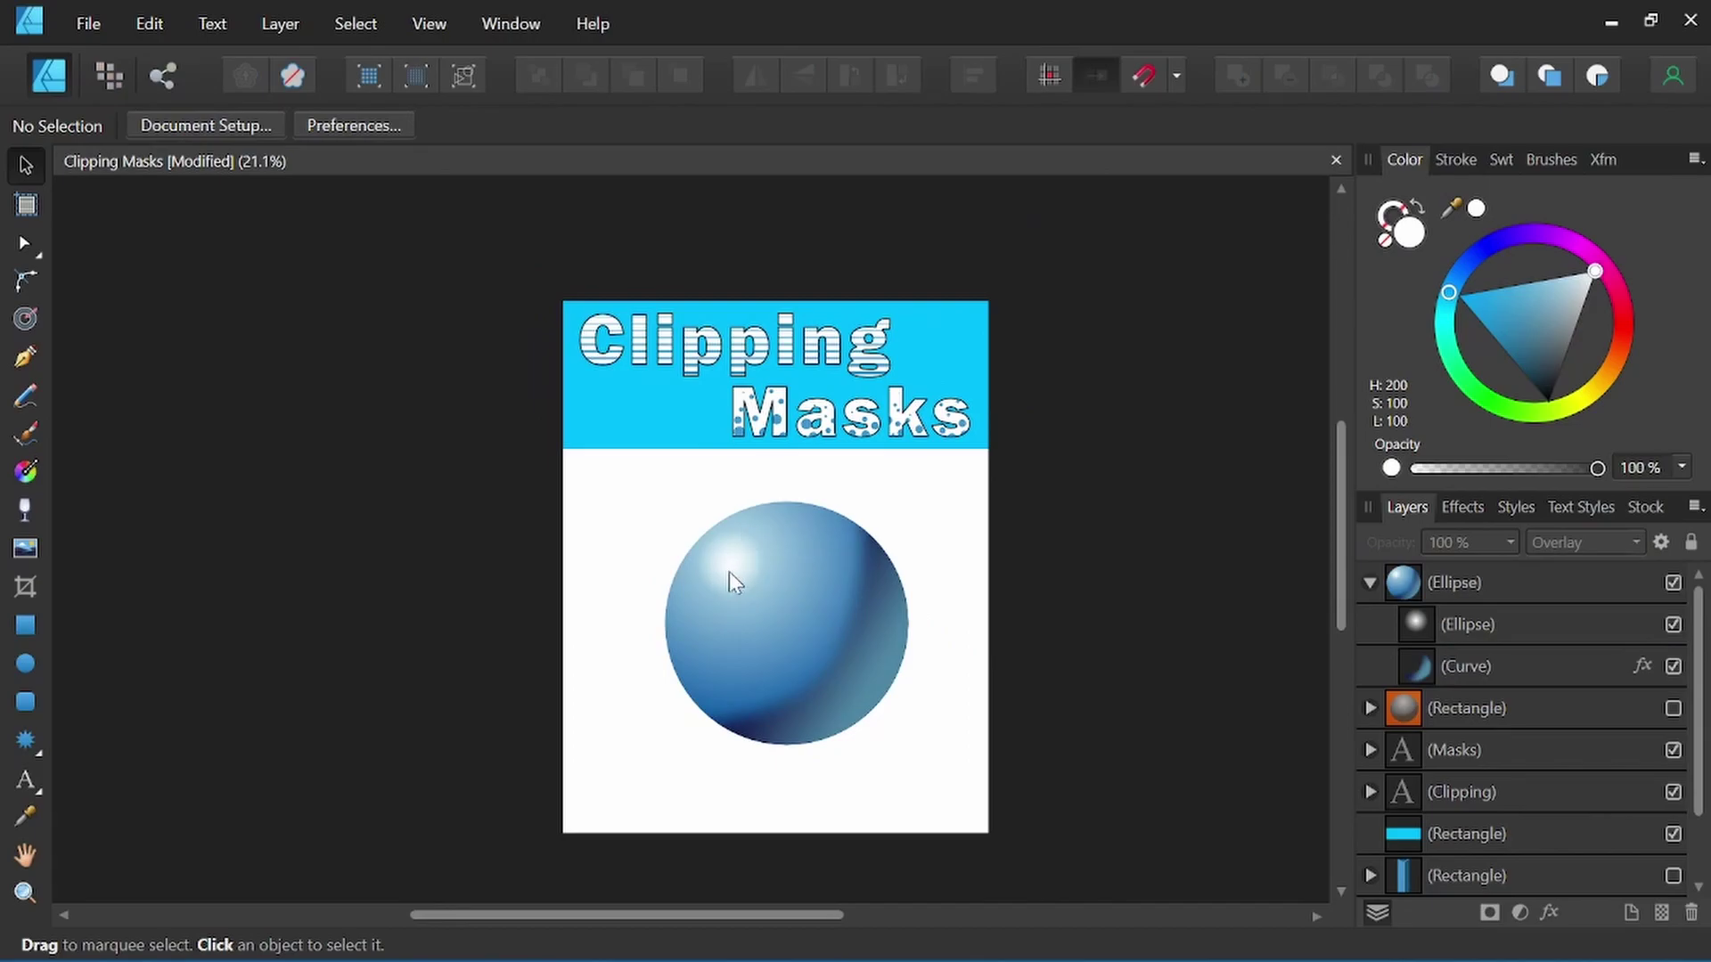
pyautogui.scroll(1, 758, 568)
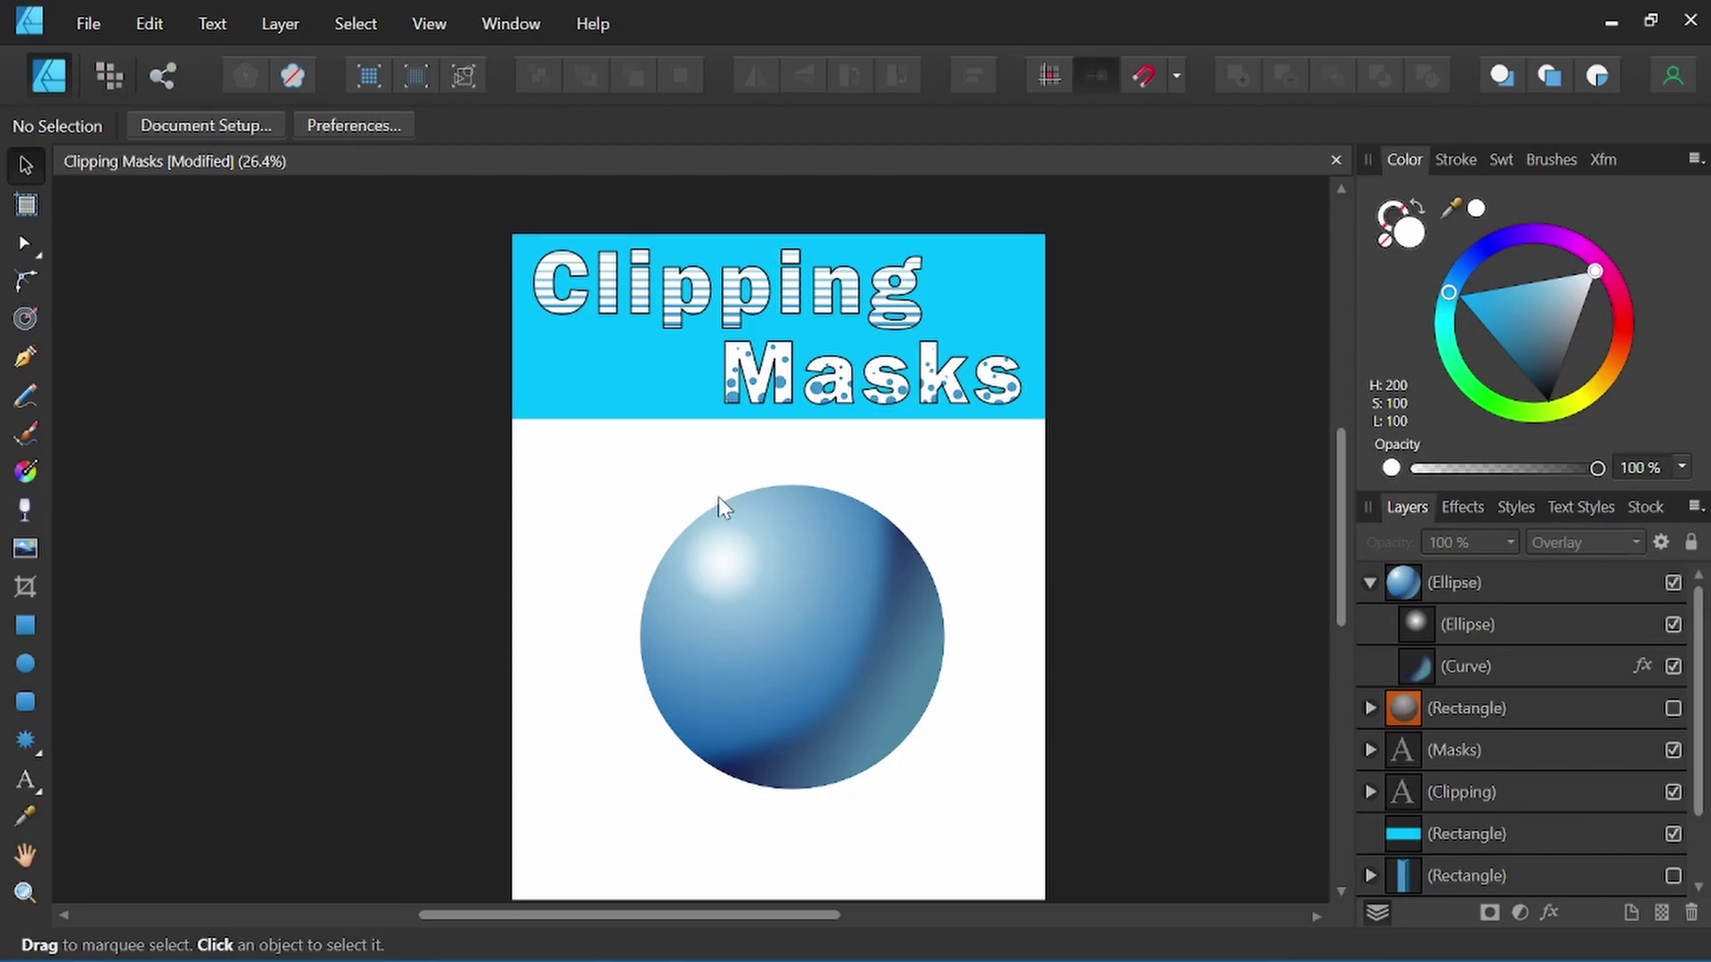
pyautogui.moveTo(996, 766); pyautogui.dragTo(946, 726)
# Step: Shift the shaded sphere slightly down-left, then nudge its shadow curve slightly upward
pyautogui.click(1371, 583)
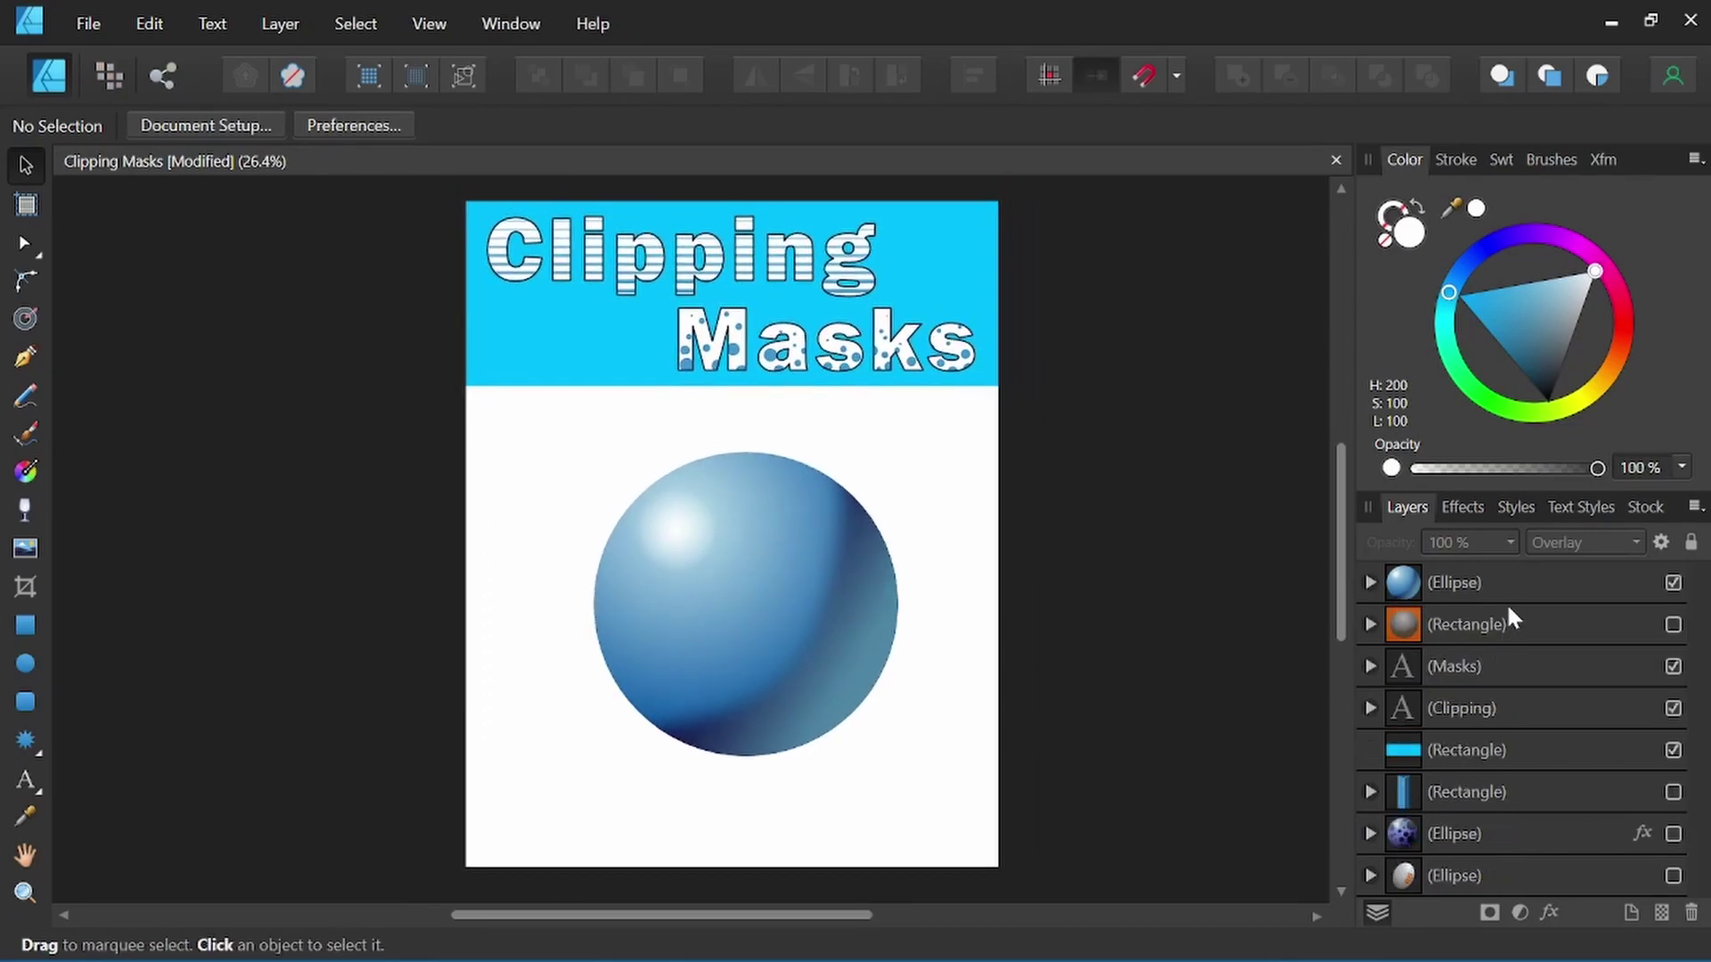
pyautogui.moveTo(766, 590)
pyautogui.mouseDown()
pyautogui.moveTo(740, 612)
pyautogui.moveTo(742, 569)
pyautogui.moveTo(763, 615)
pyautogui.moveTo(734, 601)
pyautogui.moveTo(755, 597)
pyautogui.mouseUp()
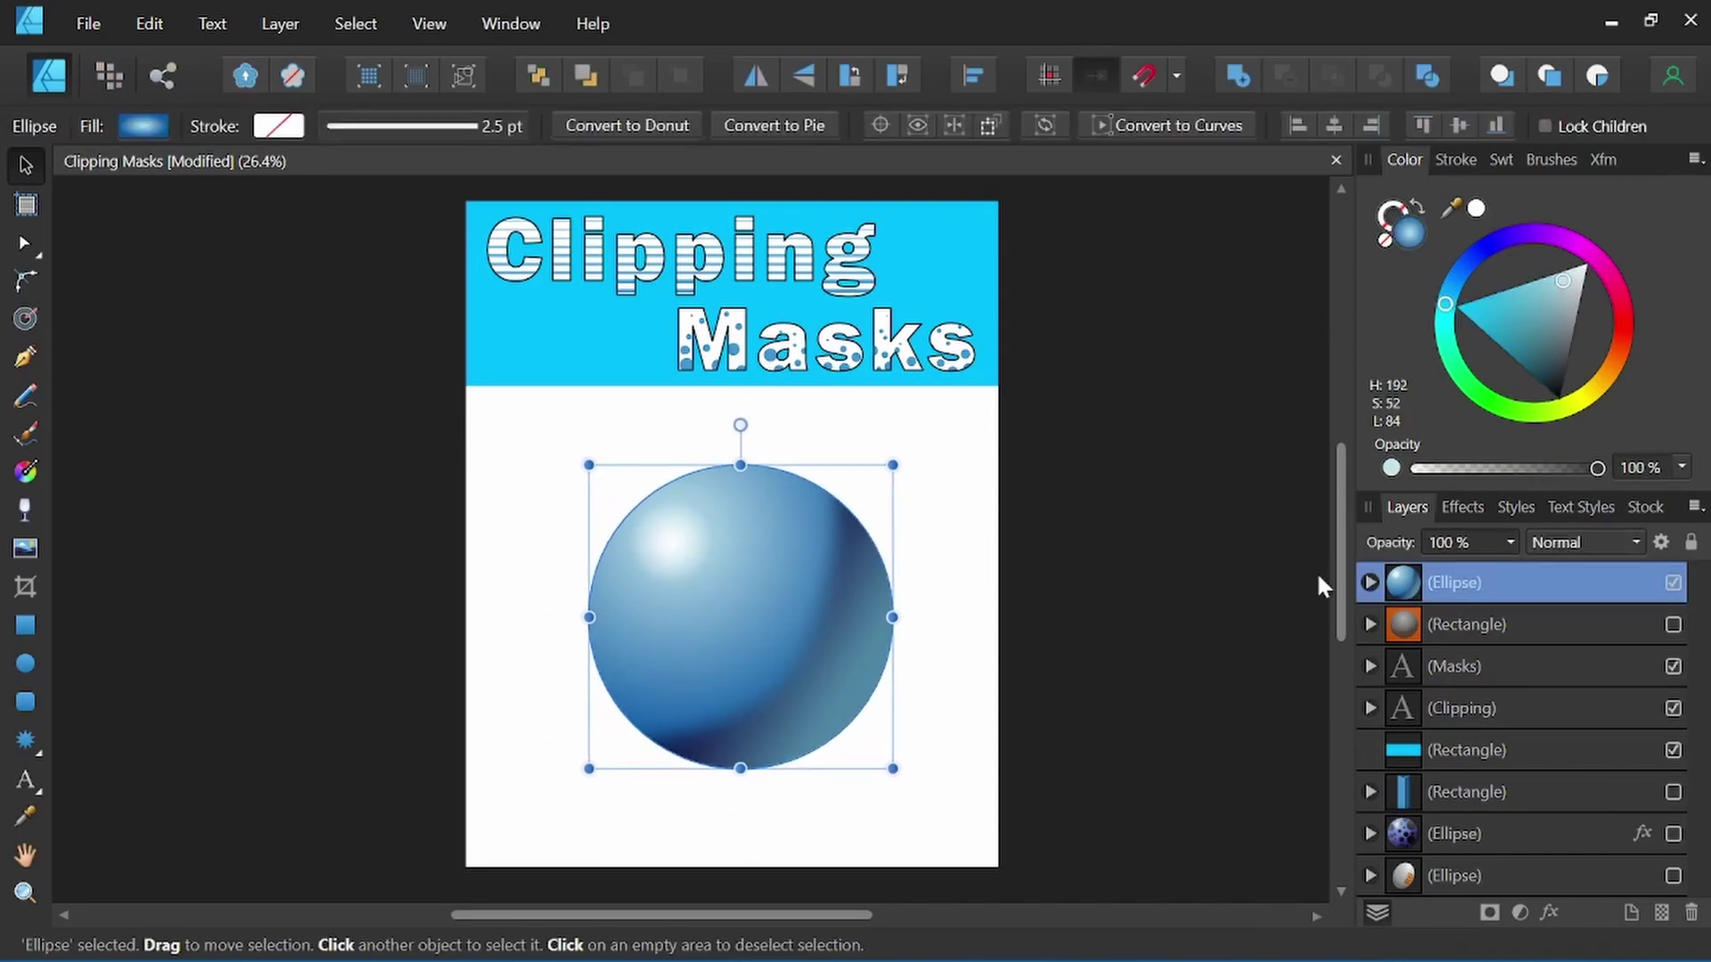
pyautogui.click(1370, 583)
pyautogui.click(1534, 625)
pyautogui.click(1522, 665)
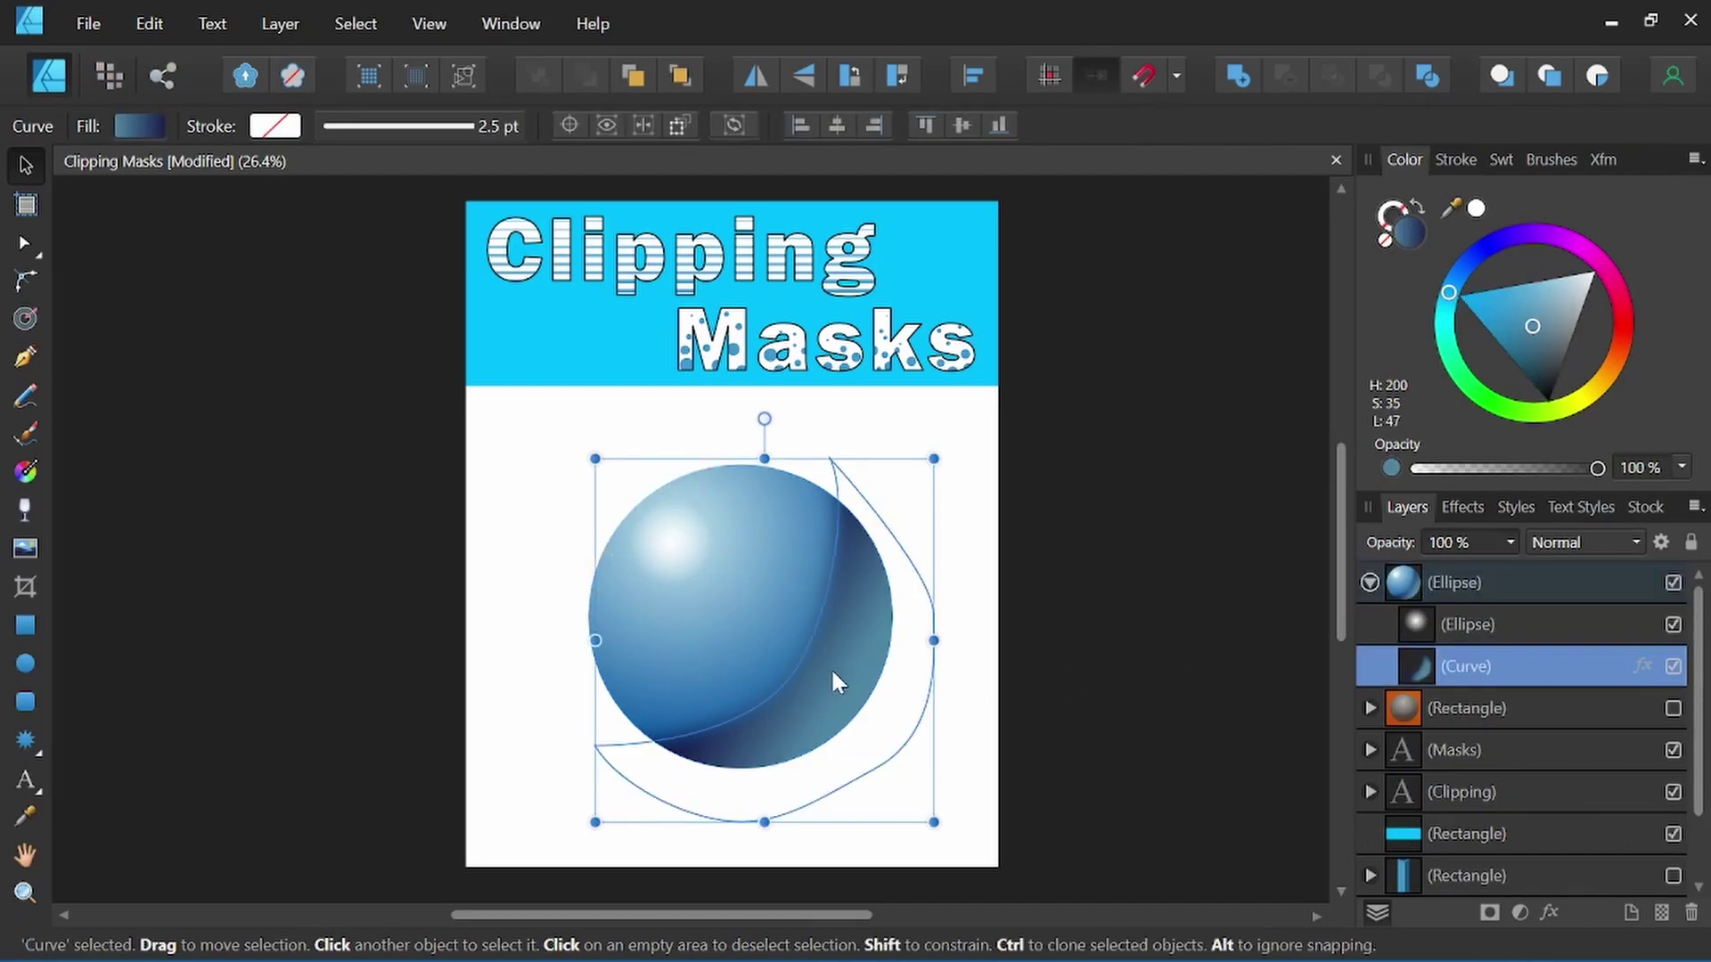
pyautogui.moveTo(832, 673)
pyautogui.mouseDown()
pyautogui.moveTo(829, 655)
pyautogui.moveTo(830, 674)
pyautogui.mouseUp()
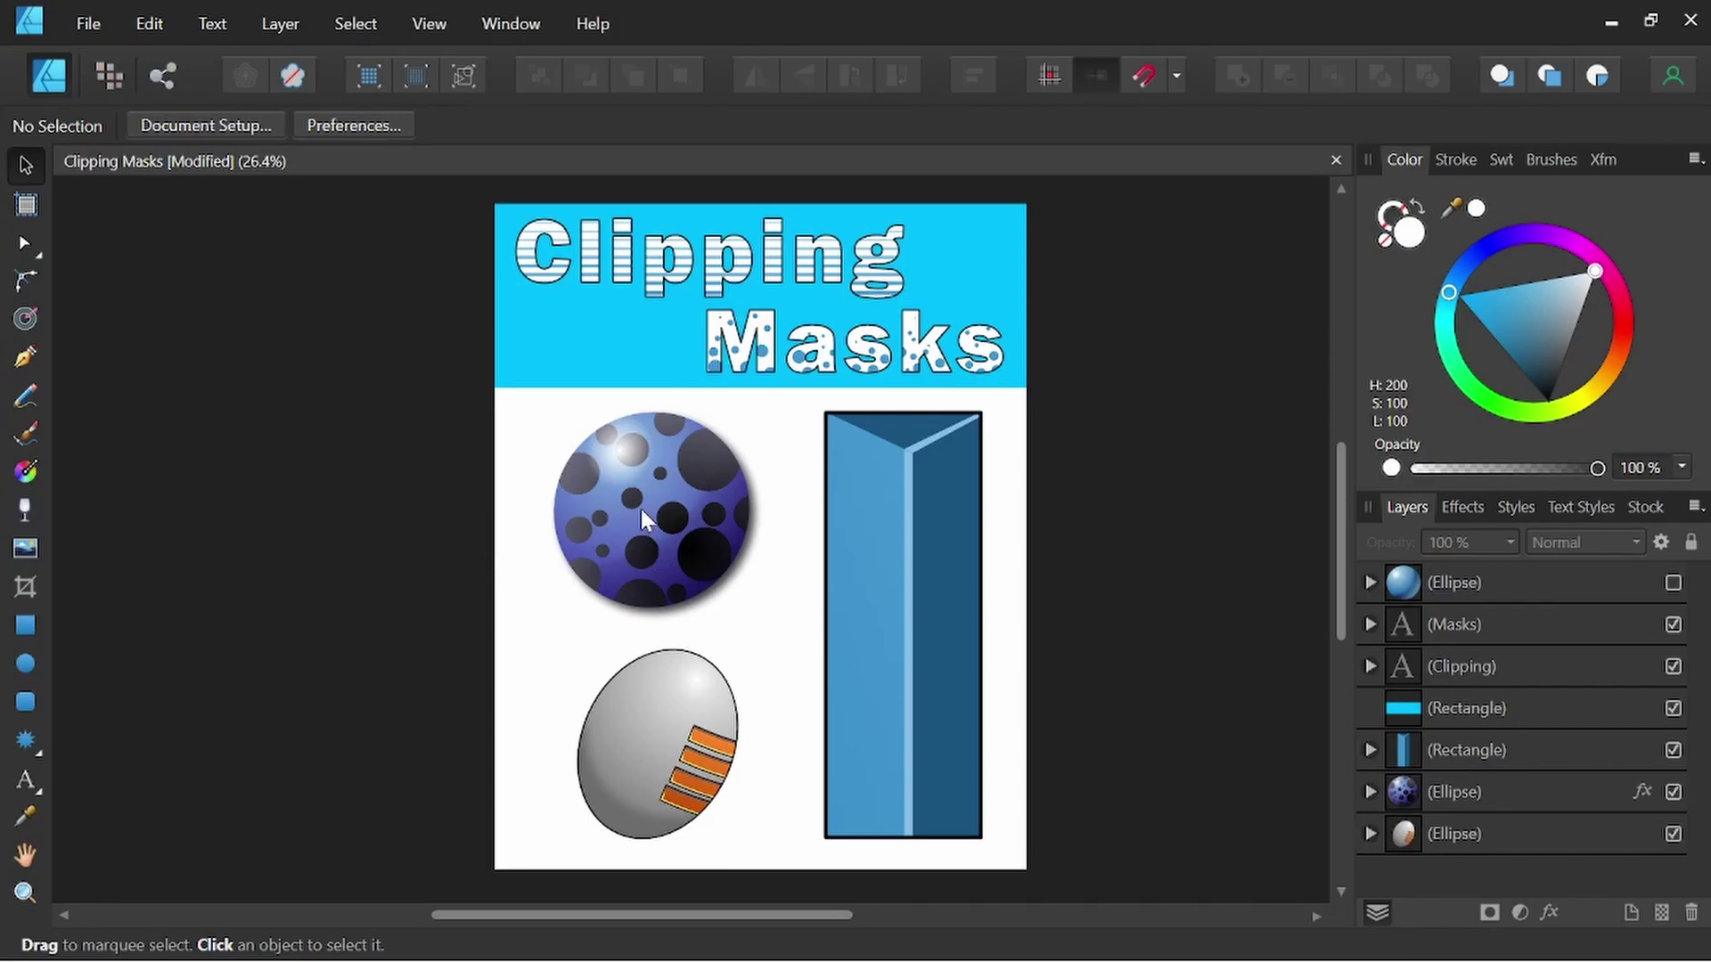
# Step: Move the blue dotted sphere's group of dark dots right and down
pyautogui.scroll(5, 640, 508)
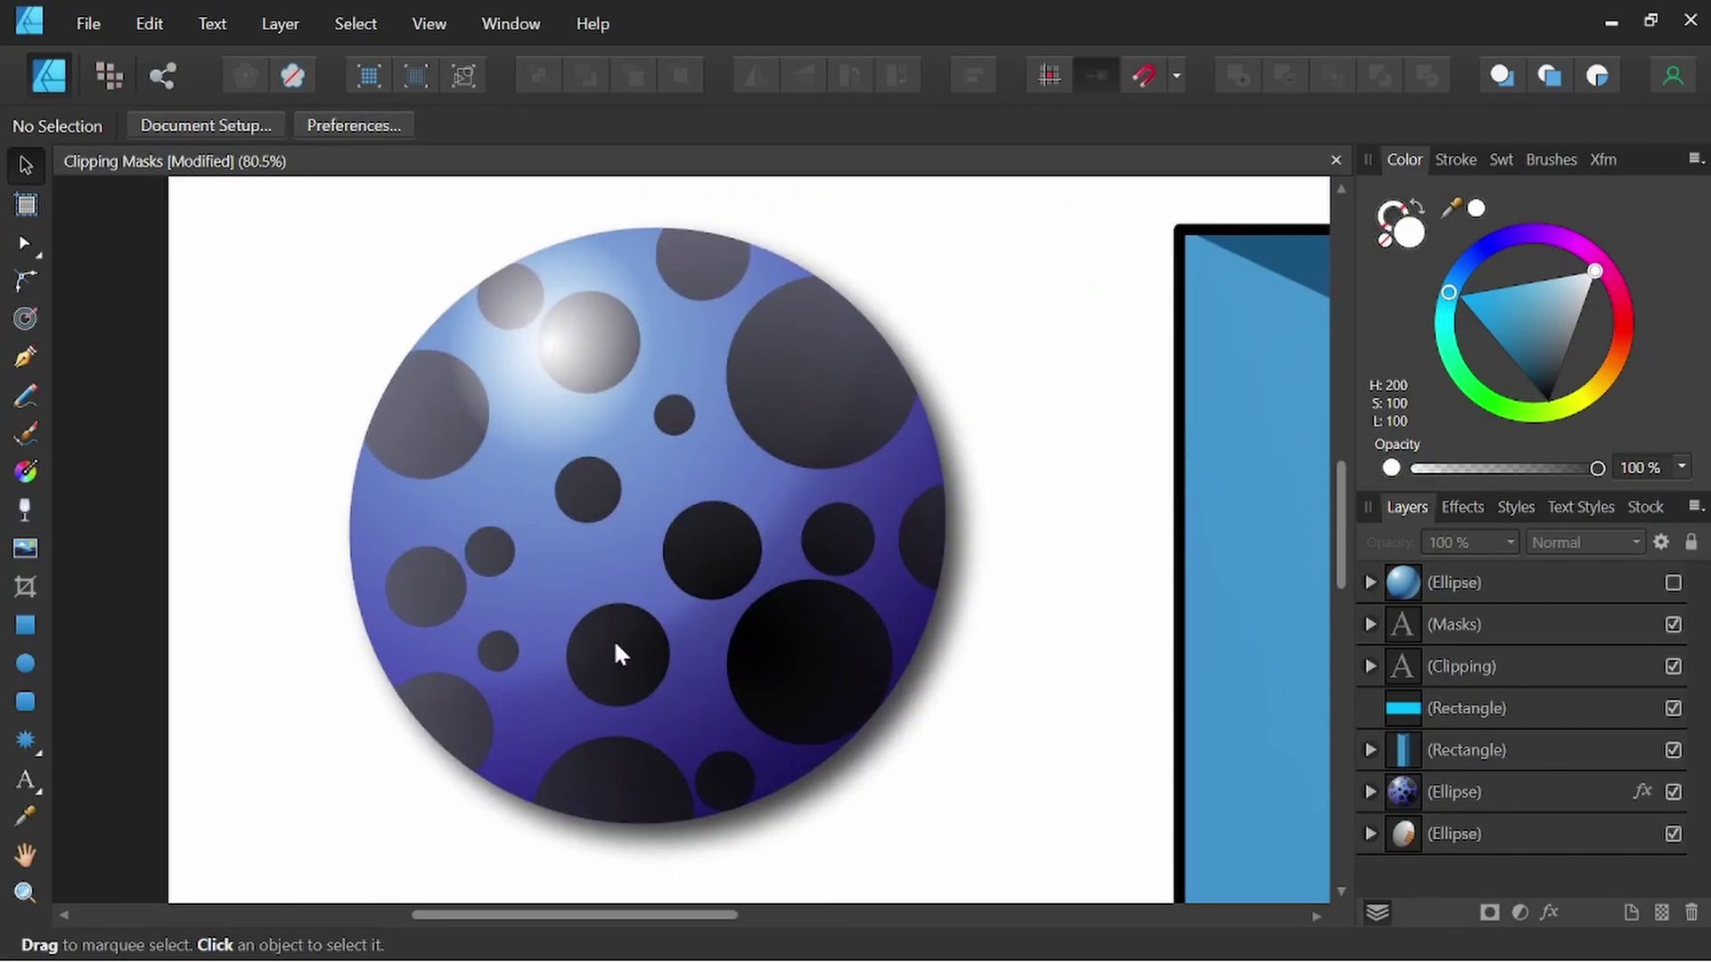
pyautogui.click(1511, 791)
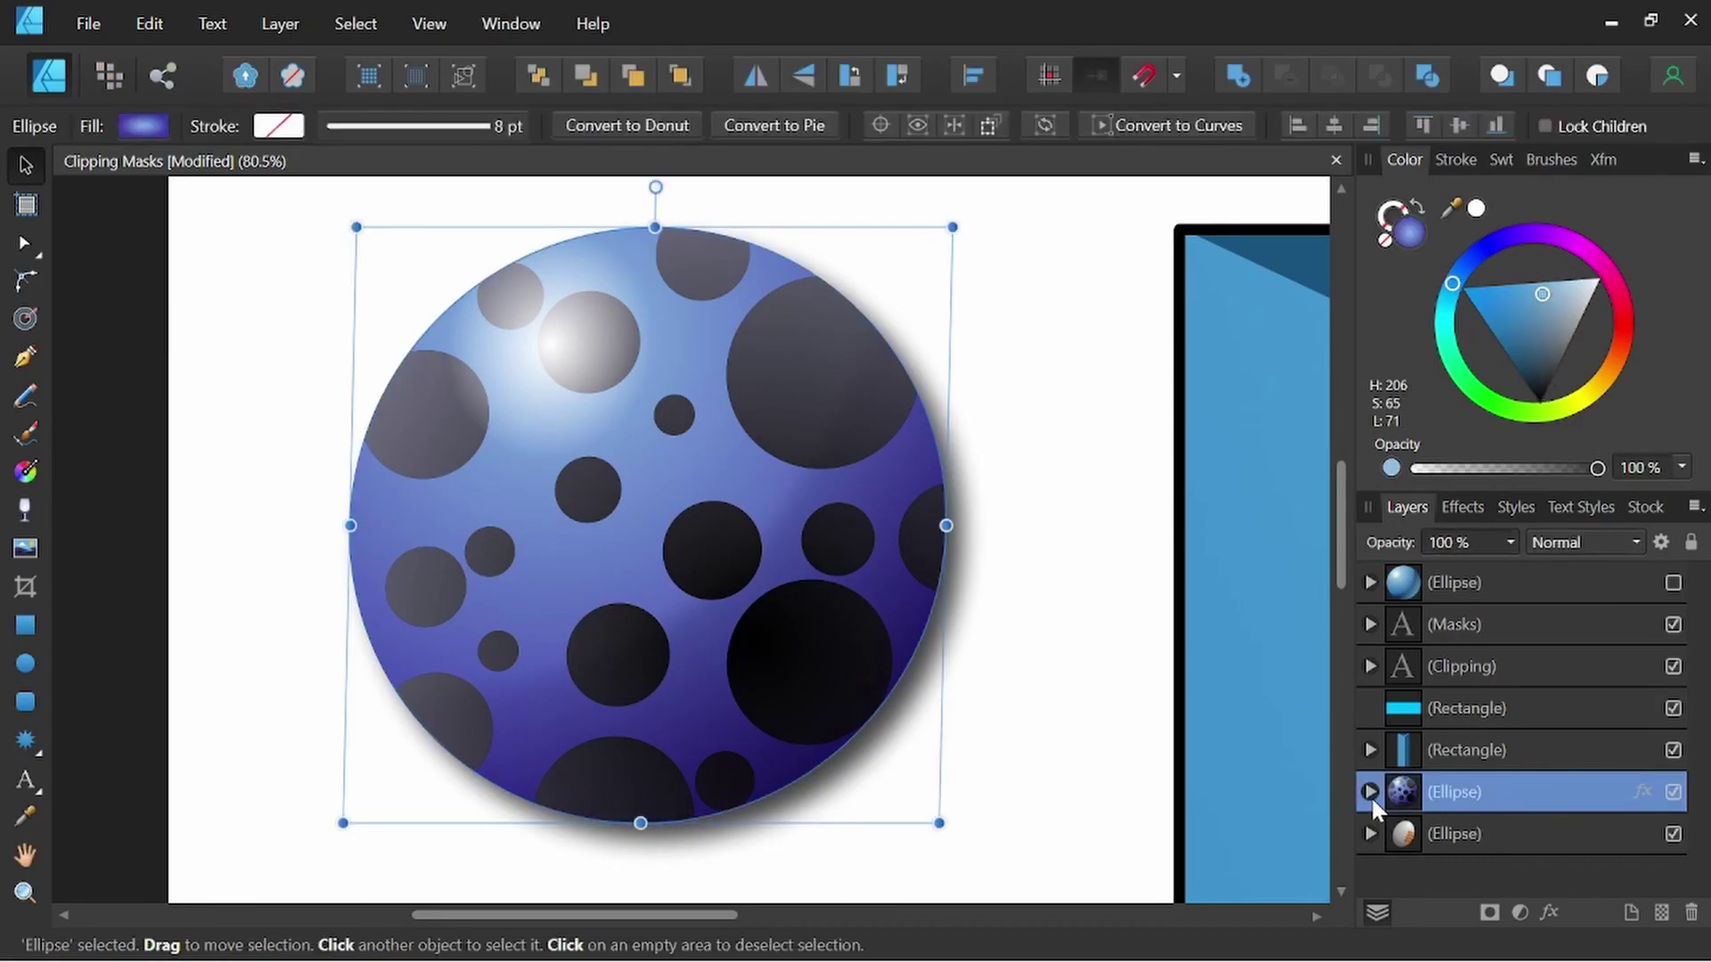
pyautogui.click(1370, 792)
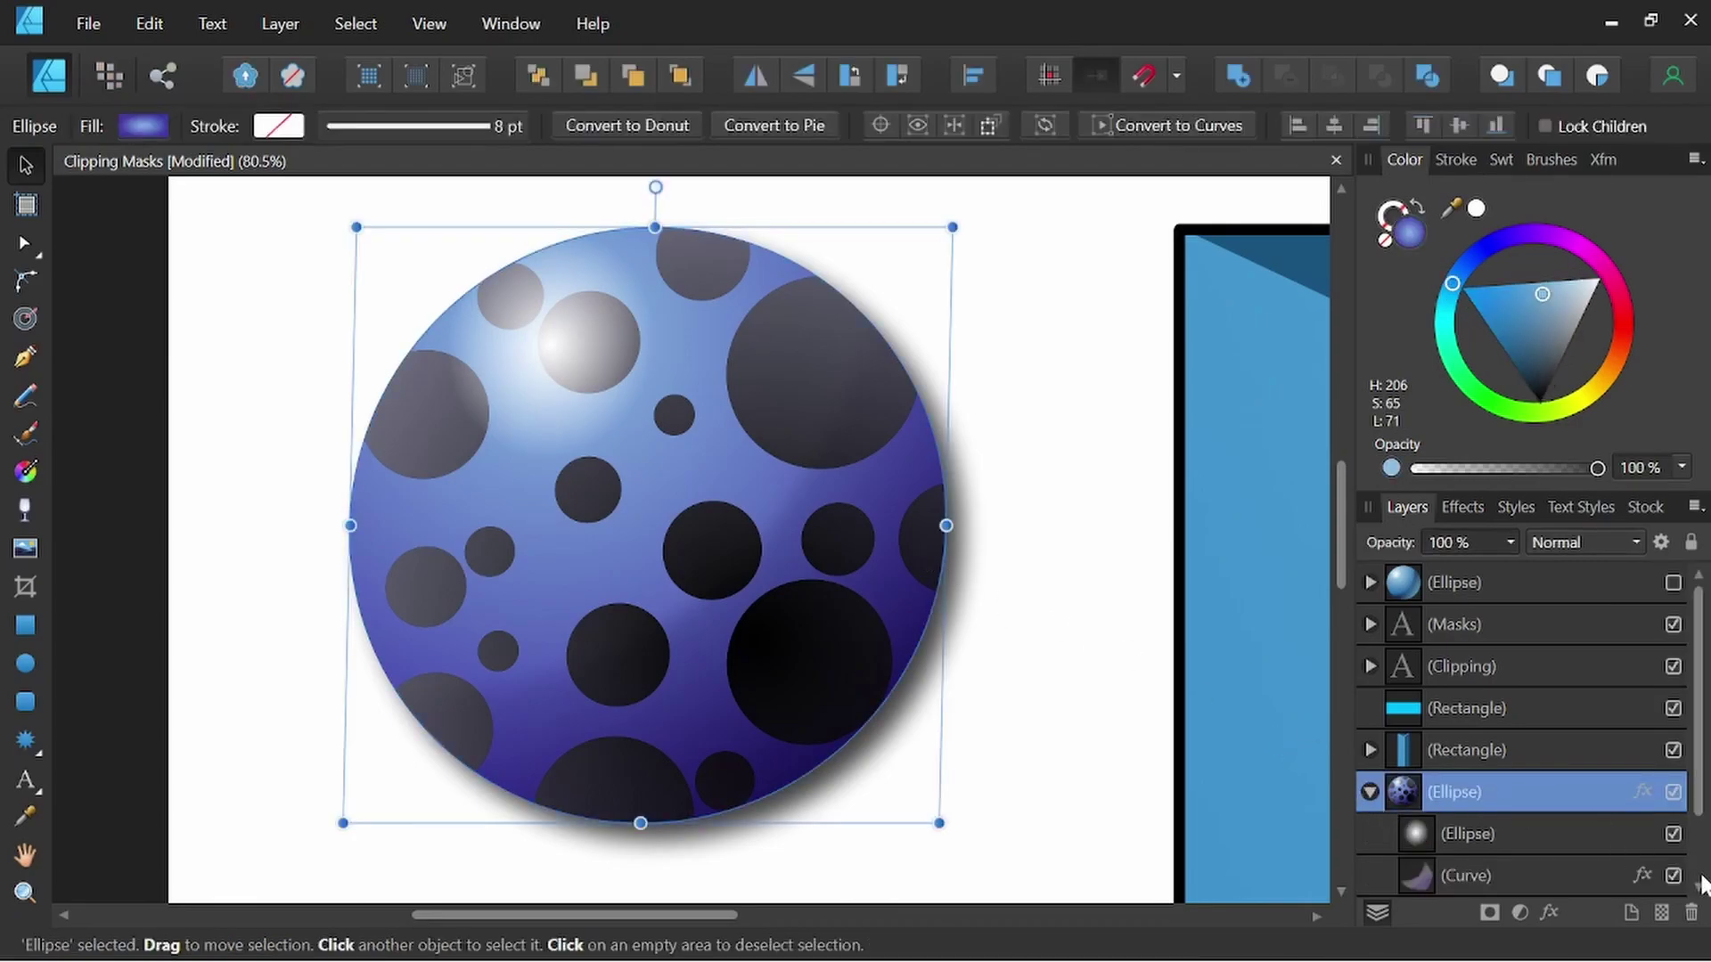
pyautogui.scroll(-2, 1501, 770)
pyautogui.click(1488, 788)
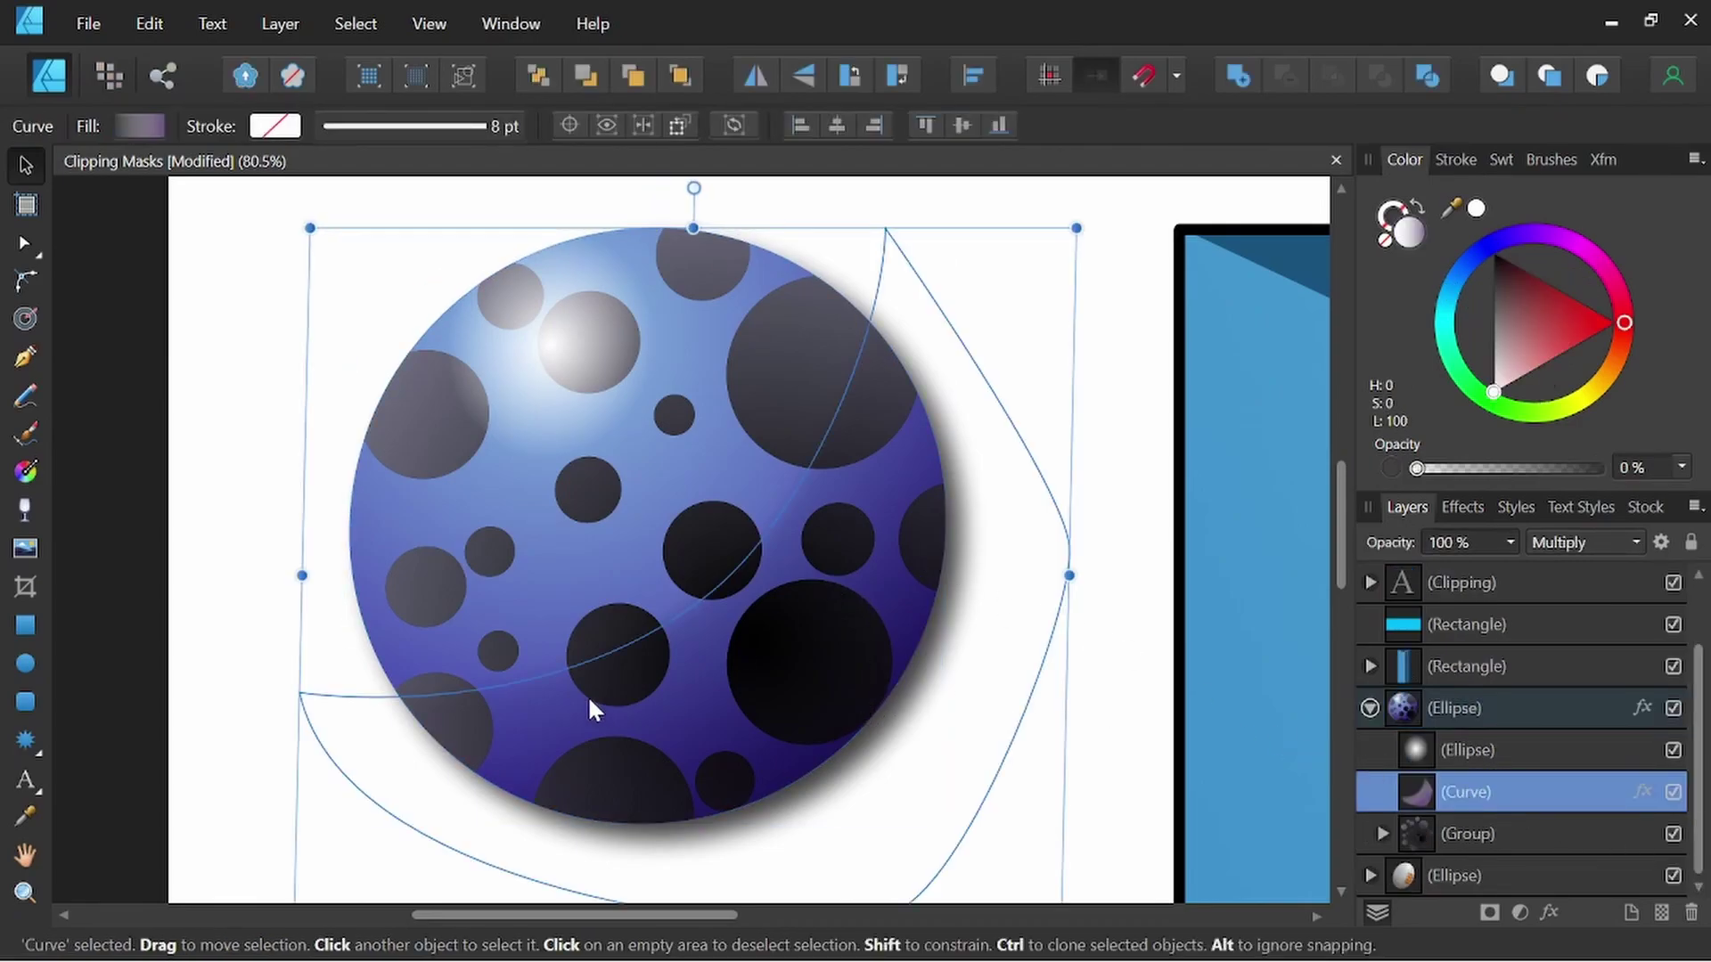
pyautogui.click(1506, 764)
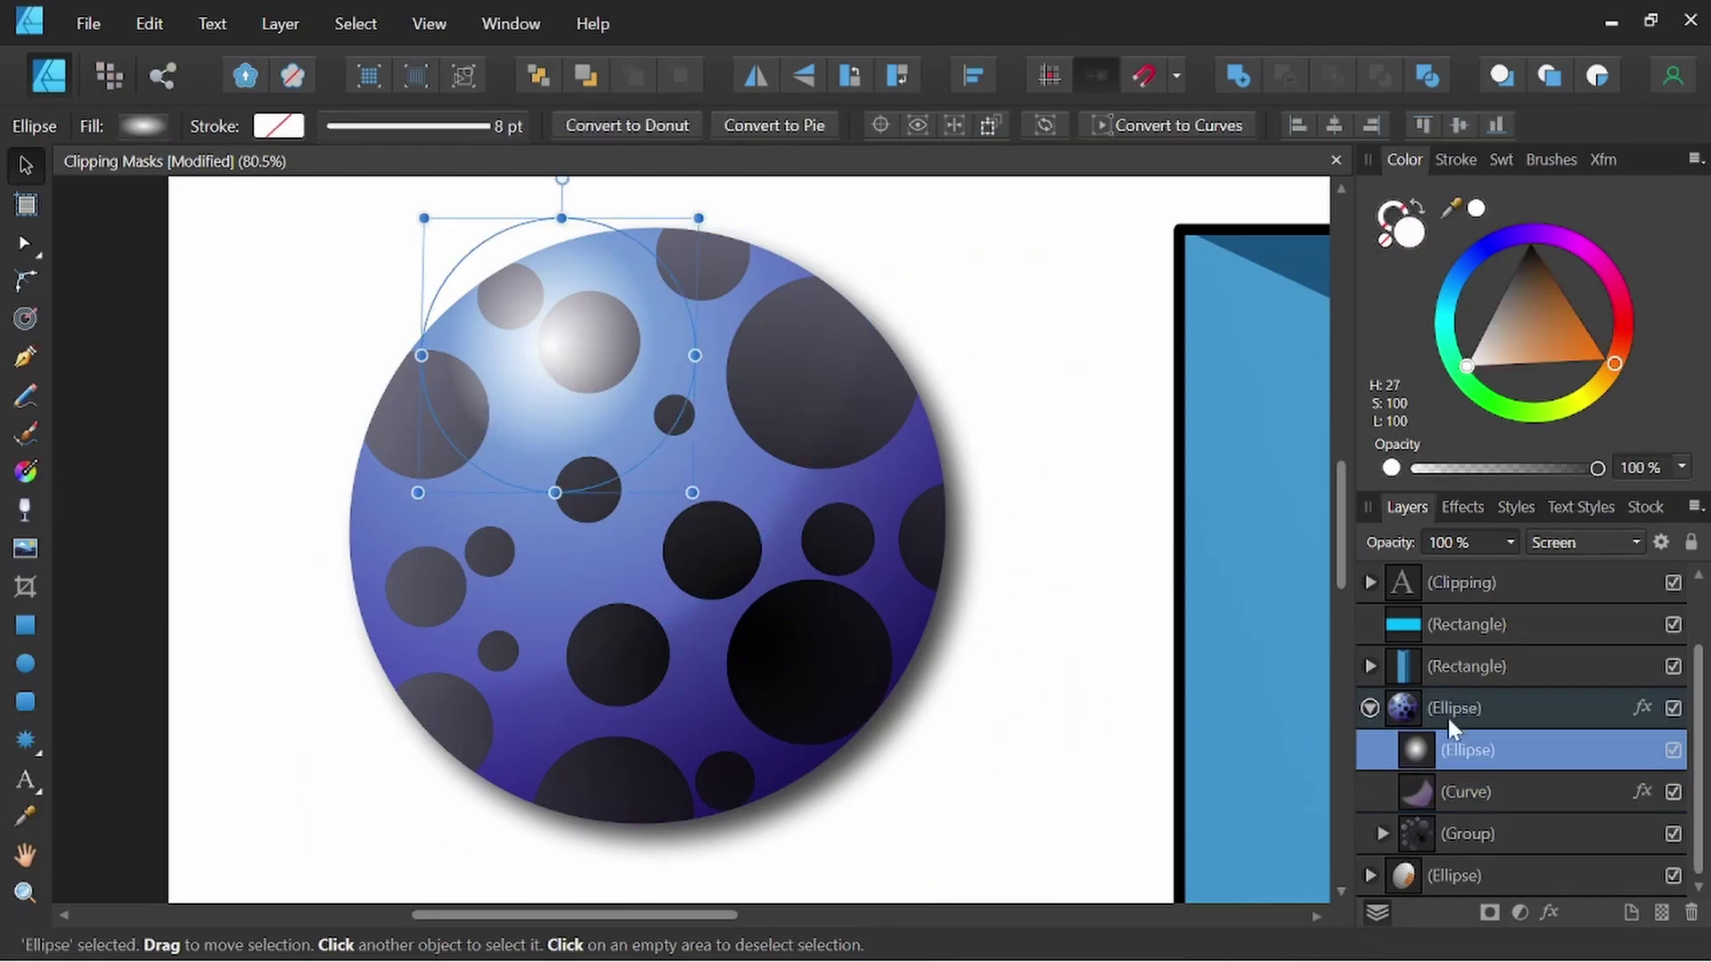
pyautogui.click(1434, 832)
pyautogui.moveTo(836, 659); pyautogui.dragTo(788, 704)
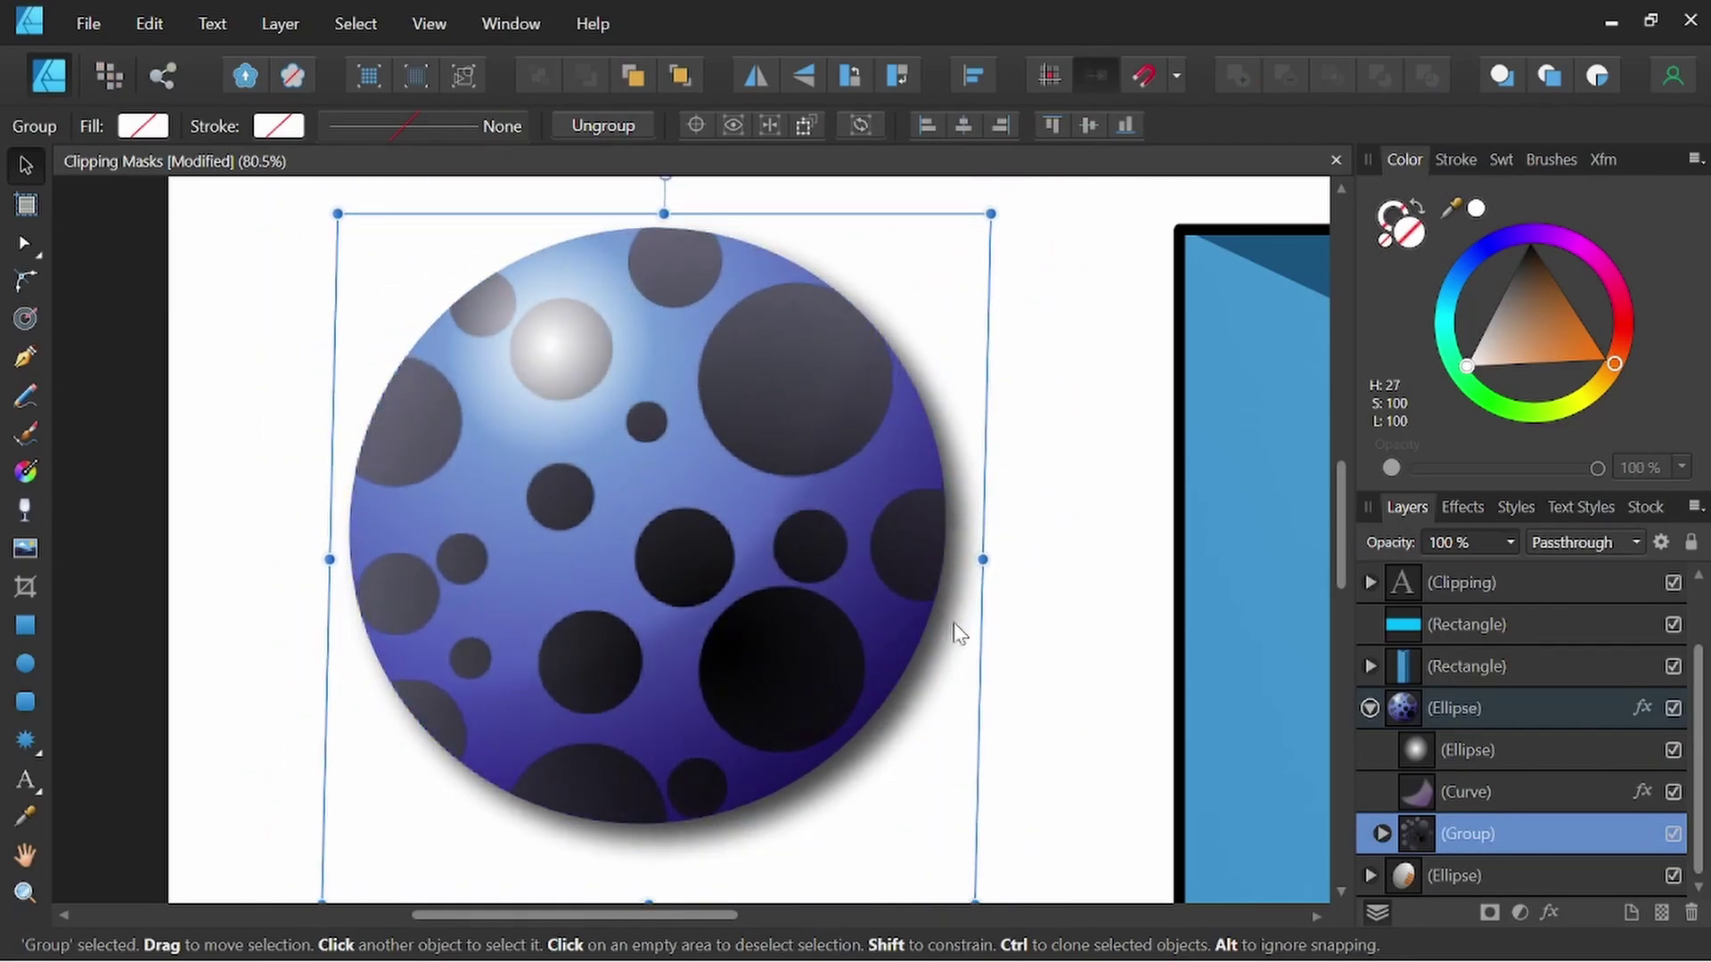
# Step: Shift the dark dots group further right and down inside the sphere
pyautogui.click(1383, 832)
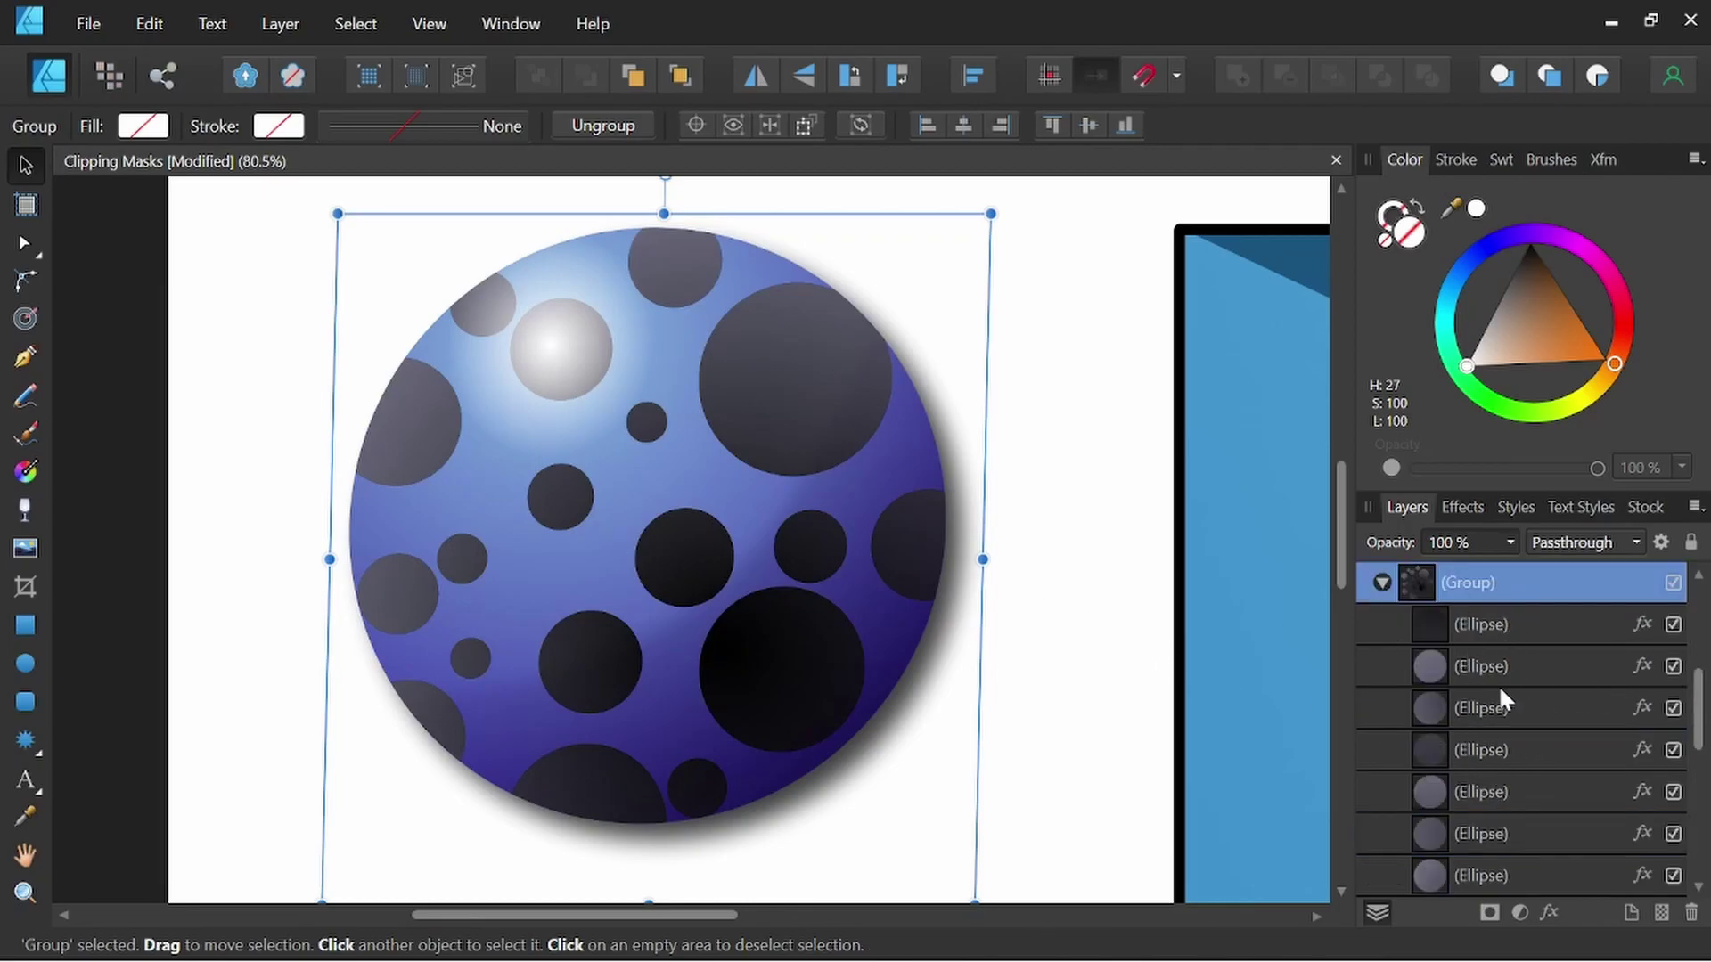
pyautogui.scroll(-1, 714, 488)
pyautogui.scroll(-2, 1542, 685)
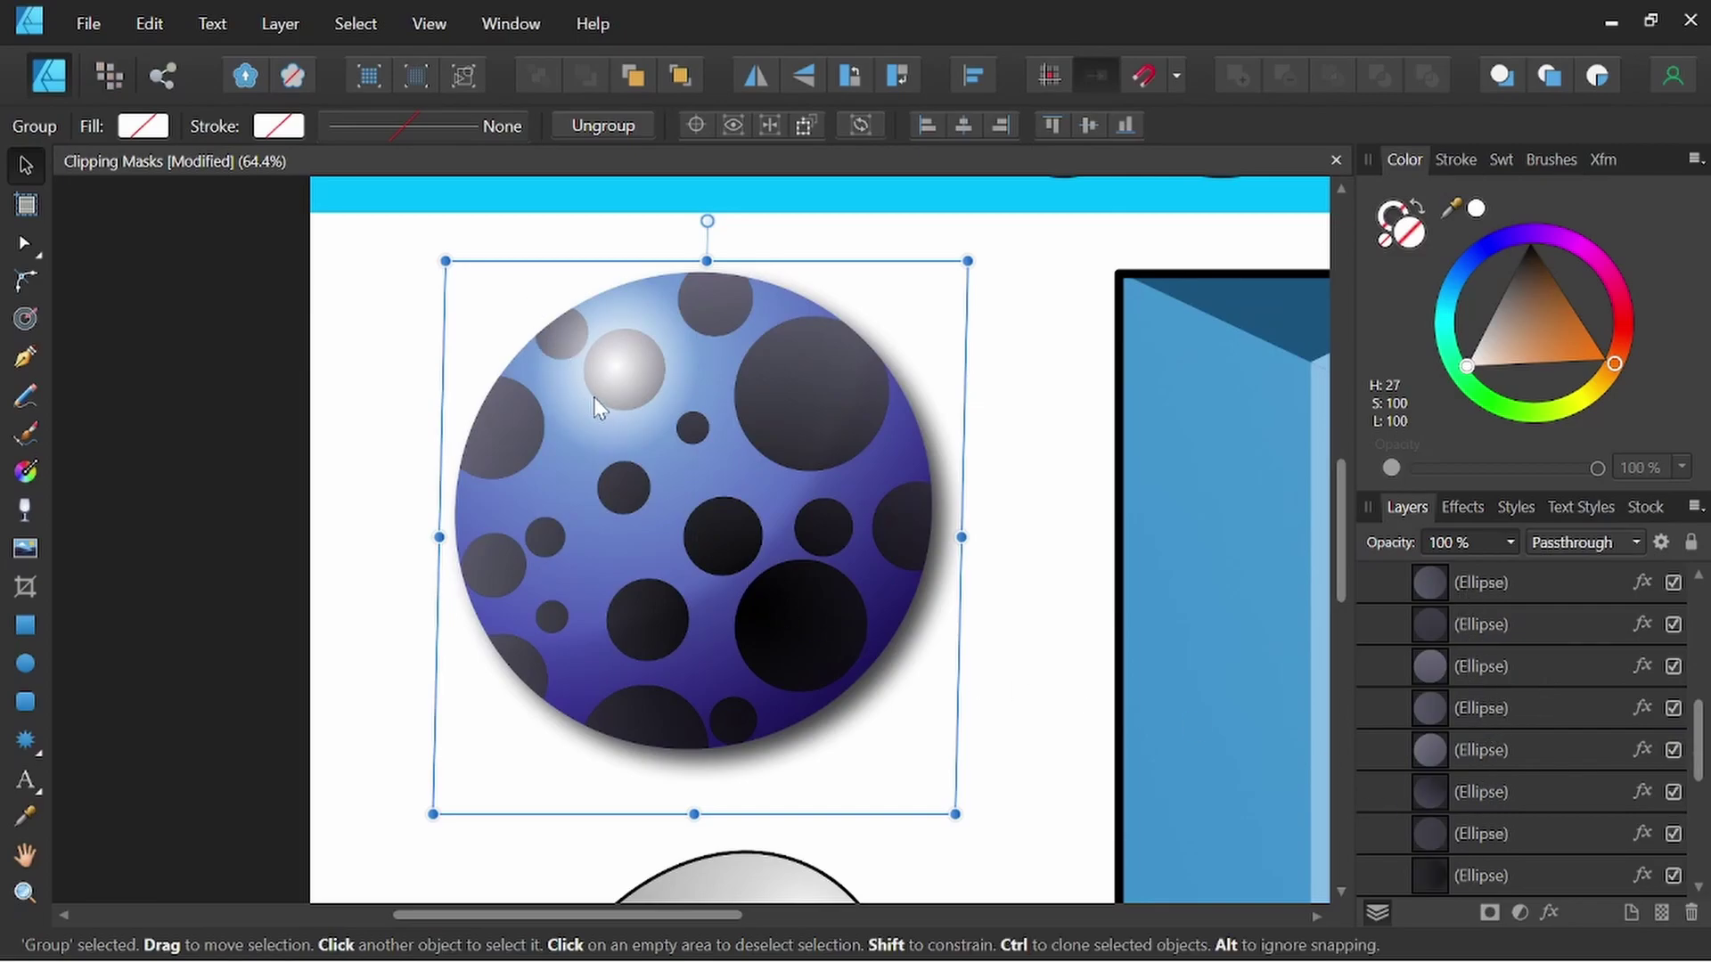
pyautogui.scroll(3, 1447, 592)
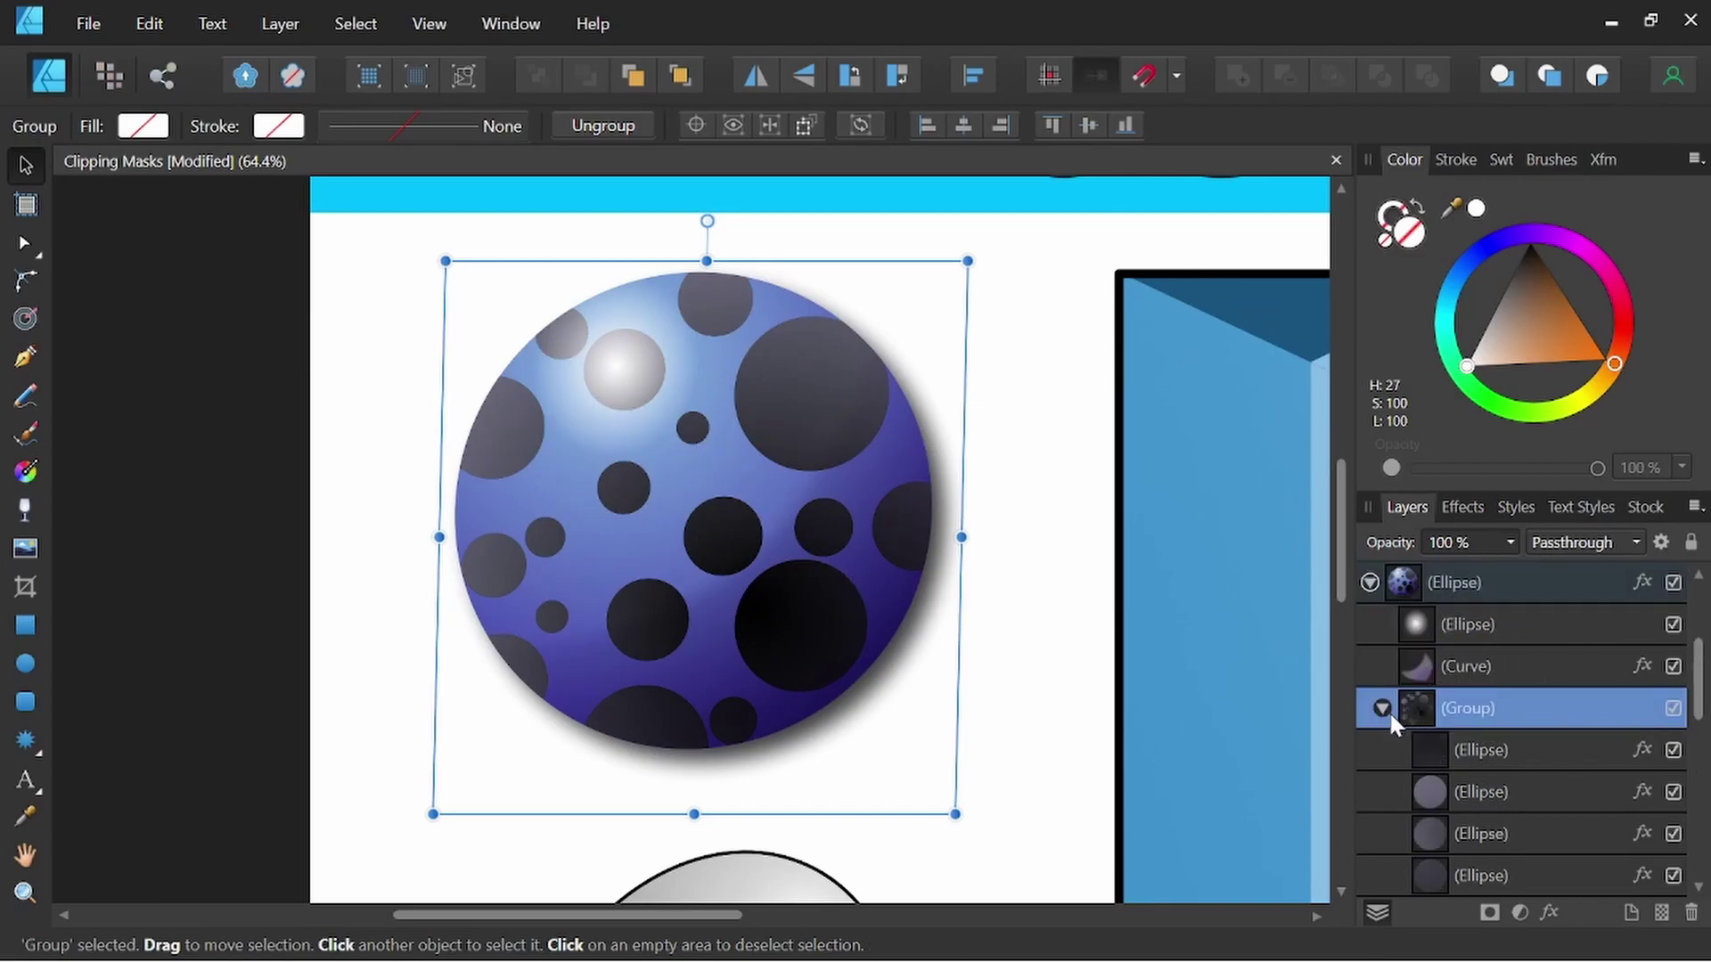
pyautogui.moveTo(779, 595)
pyautogui.mouseDown()
pyautogui.moveTo(784, 572)
pyautogui.moveTo(855, 713)
pyautogui.moveTo(913, 655)
pyautogui.moveTo(743, 569)
pyautogui.moveTo(806, 624)
pyautogui.moveTo(792, 608)
pyautogui.mouseUp()
pyautogui.scroll(-2, 1212, 516)
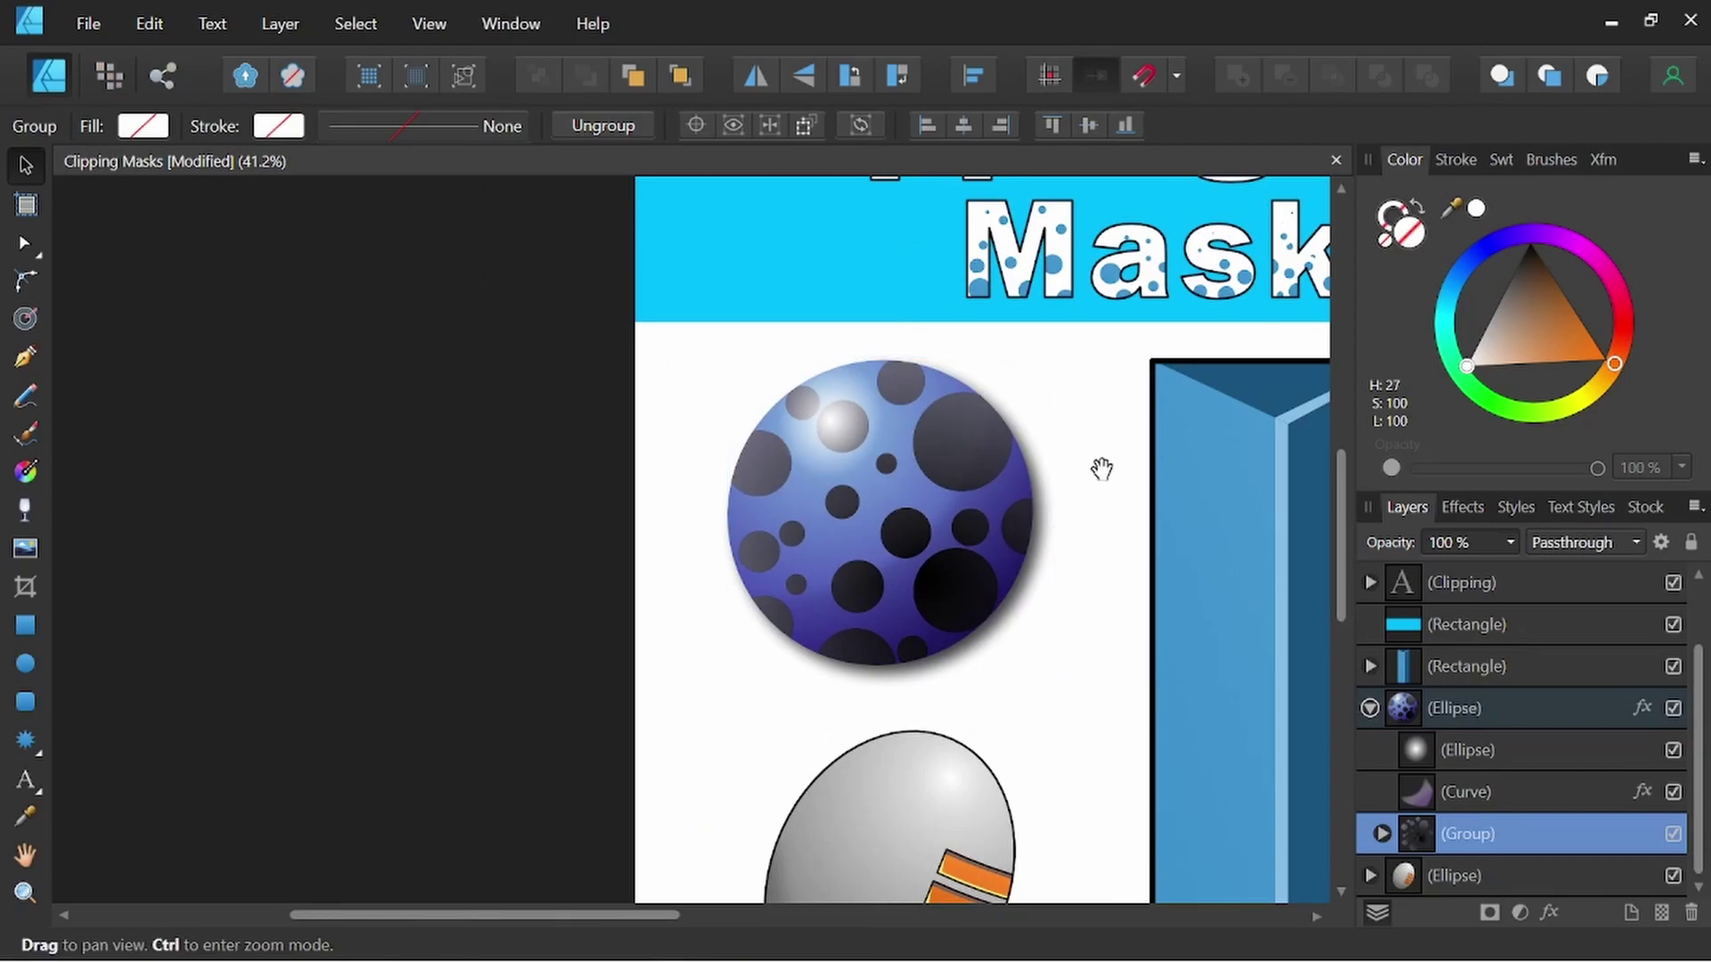
pyautogui.moveTo(1099, 466); pyautogui.dragTo(734, 679)
# Step: Select the Masks title and expand its layer to list the clipped dots
pyautogui.scroll(3, 856, 604)
pyautogui.moveTo(856, 603); pyautogui.dragTo(848, 660)
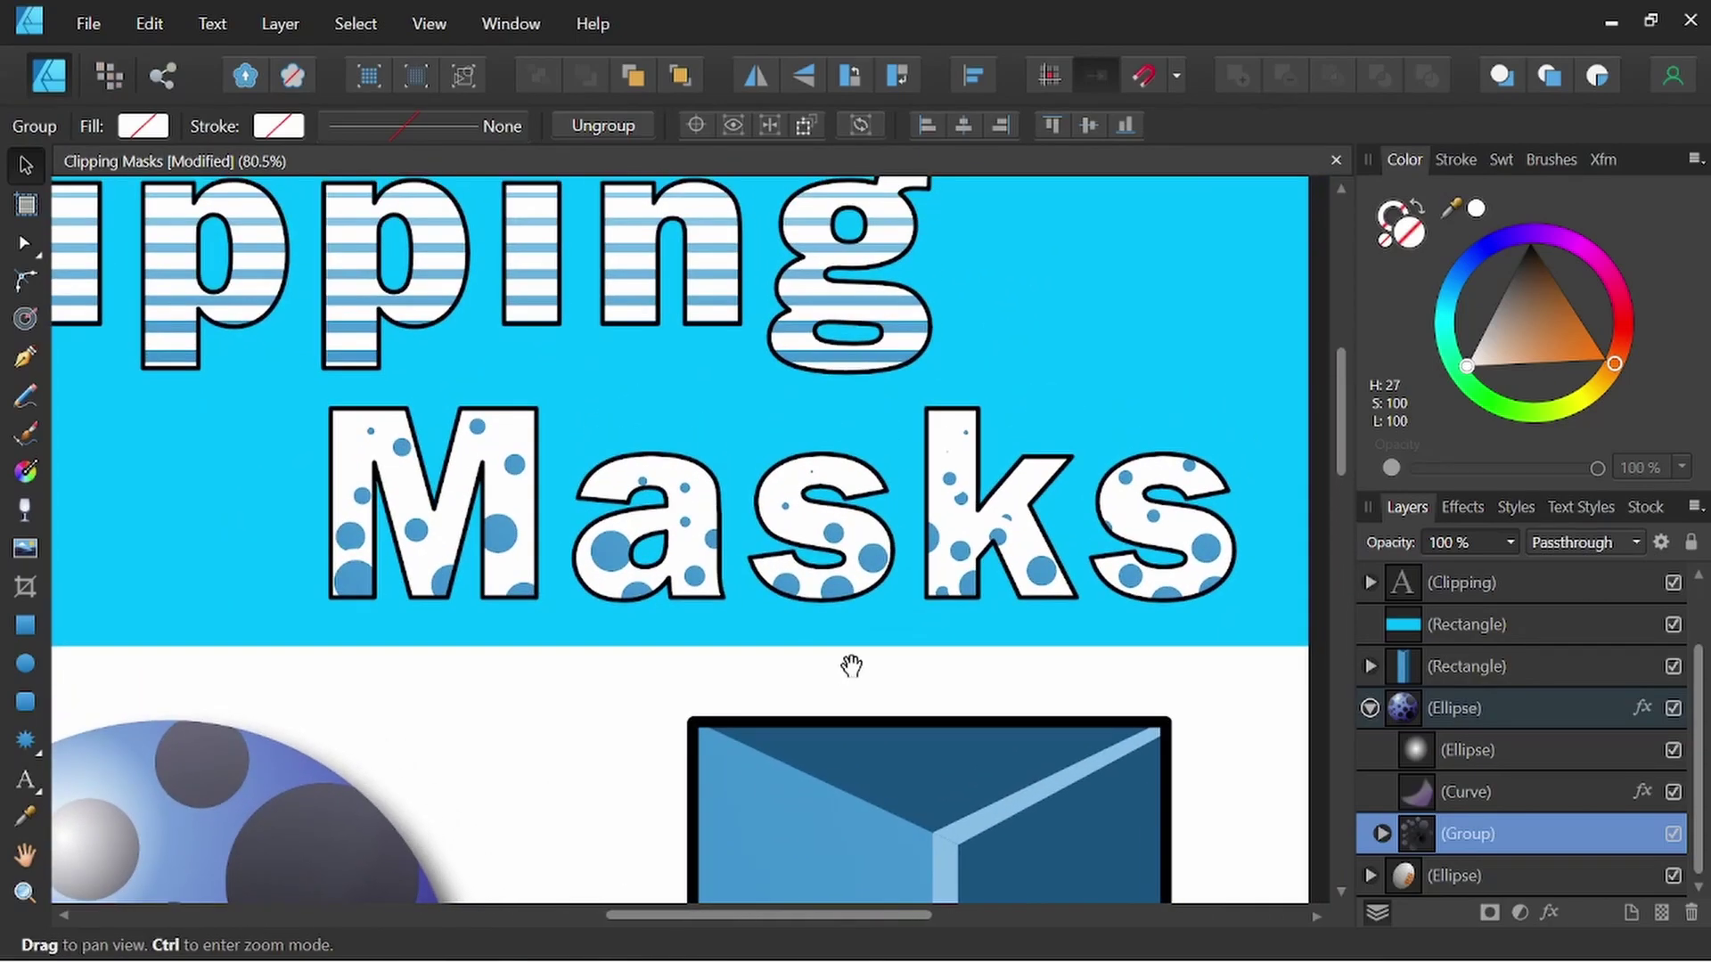
pyautogui.click(1023, 536)
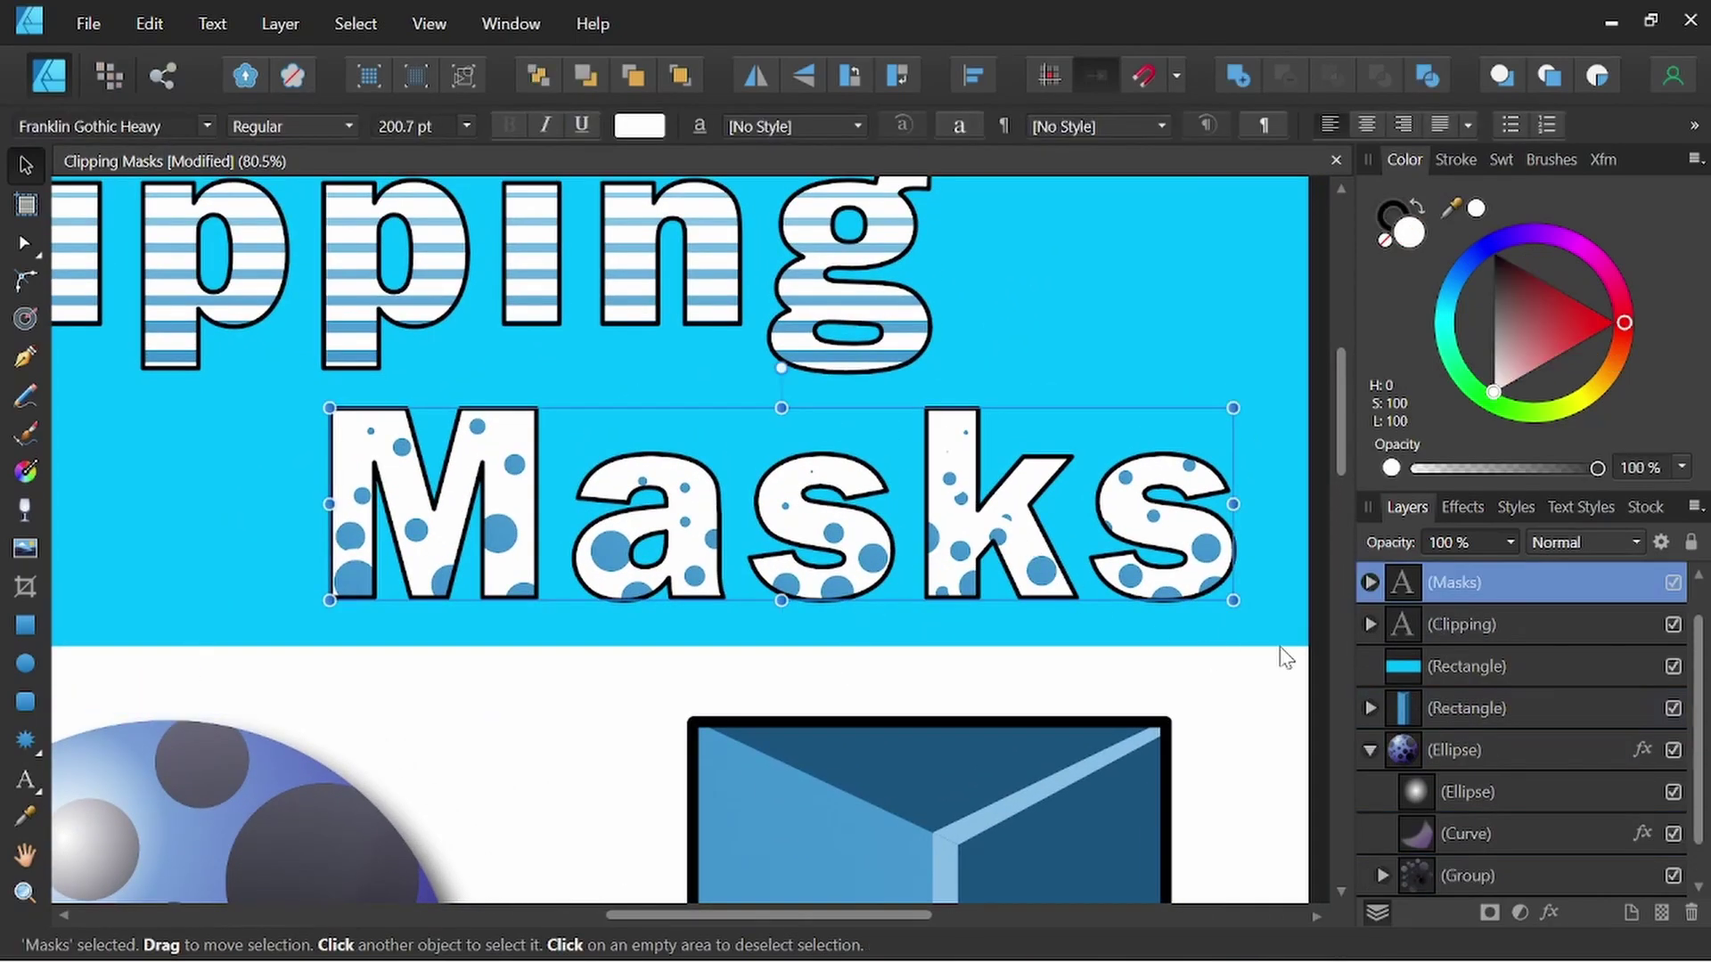
pyautogui.click(1371, 582)
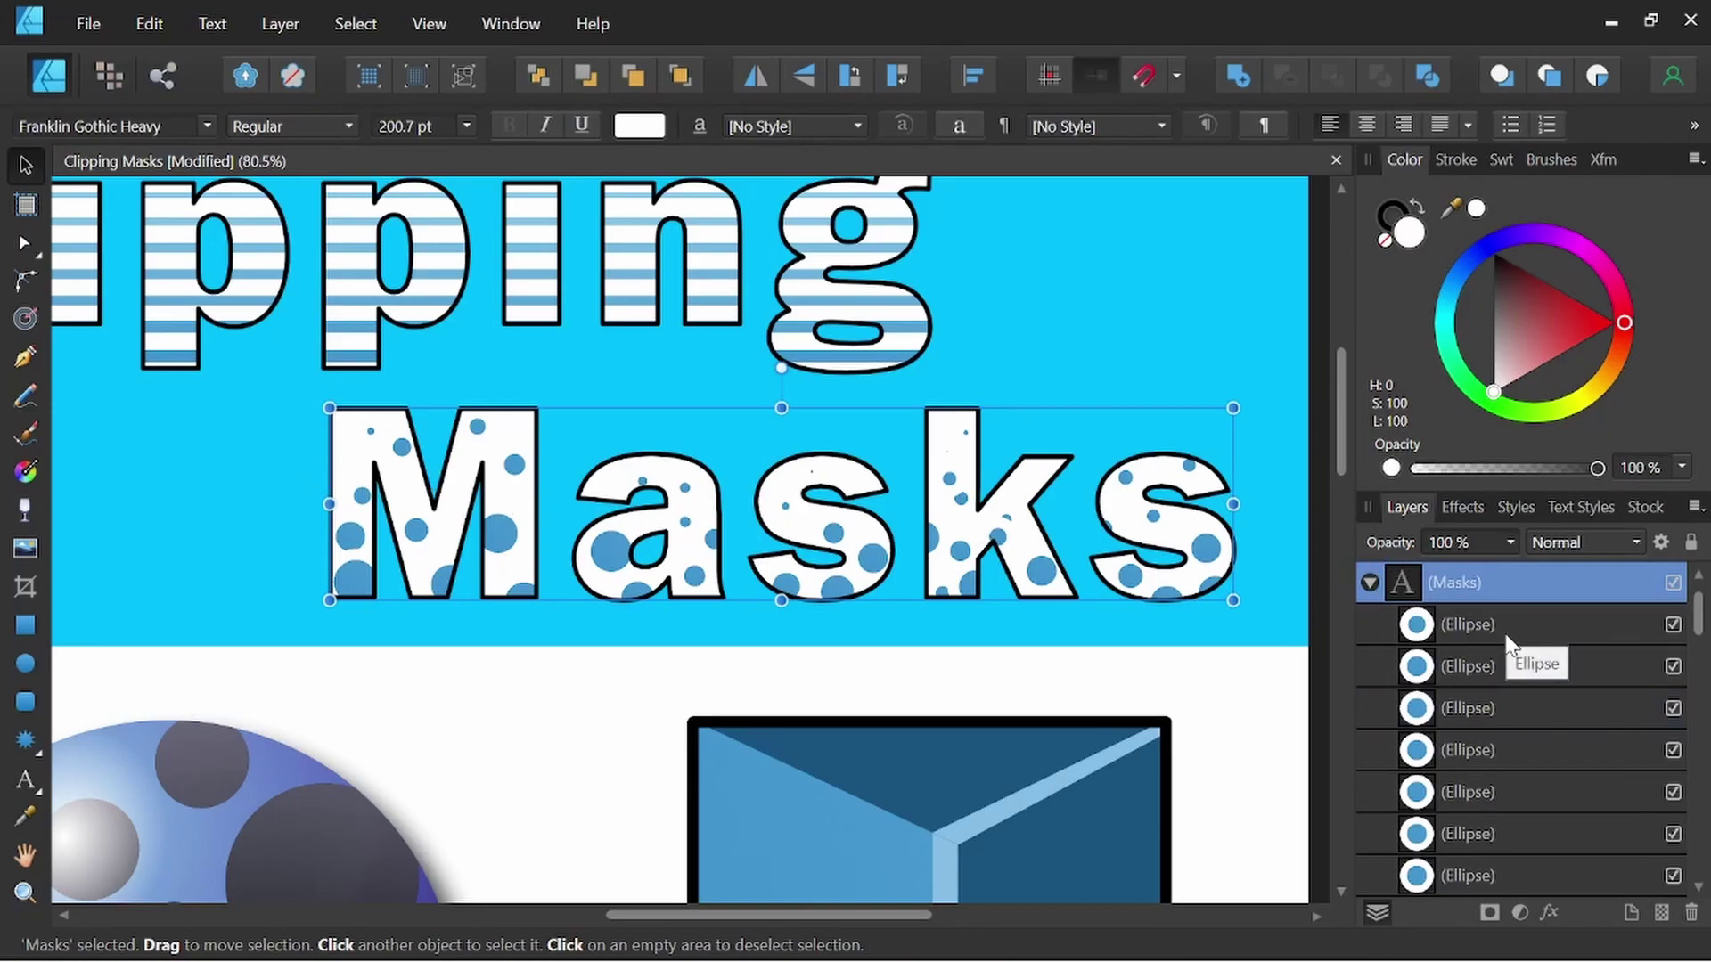
pyautogui.scroll(-1, 1504, 642)
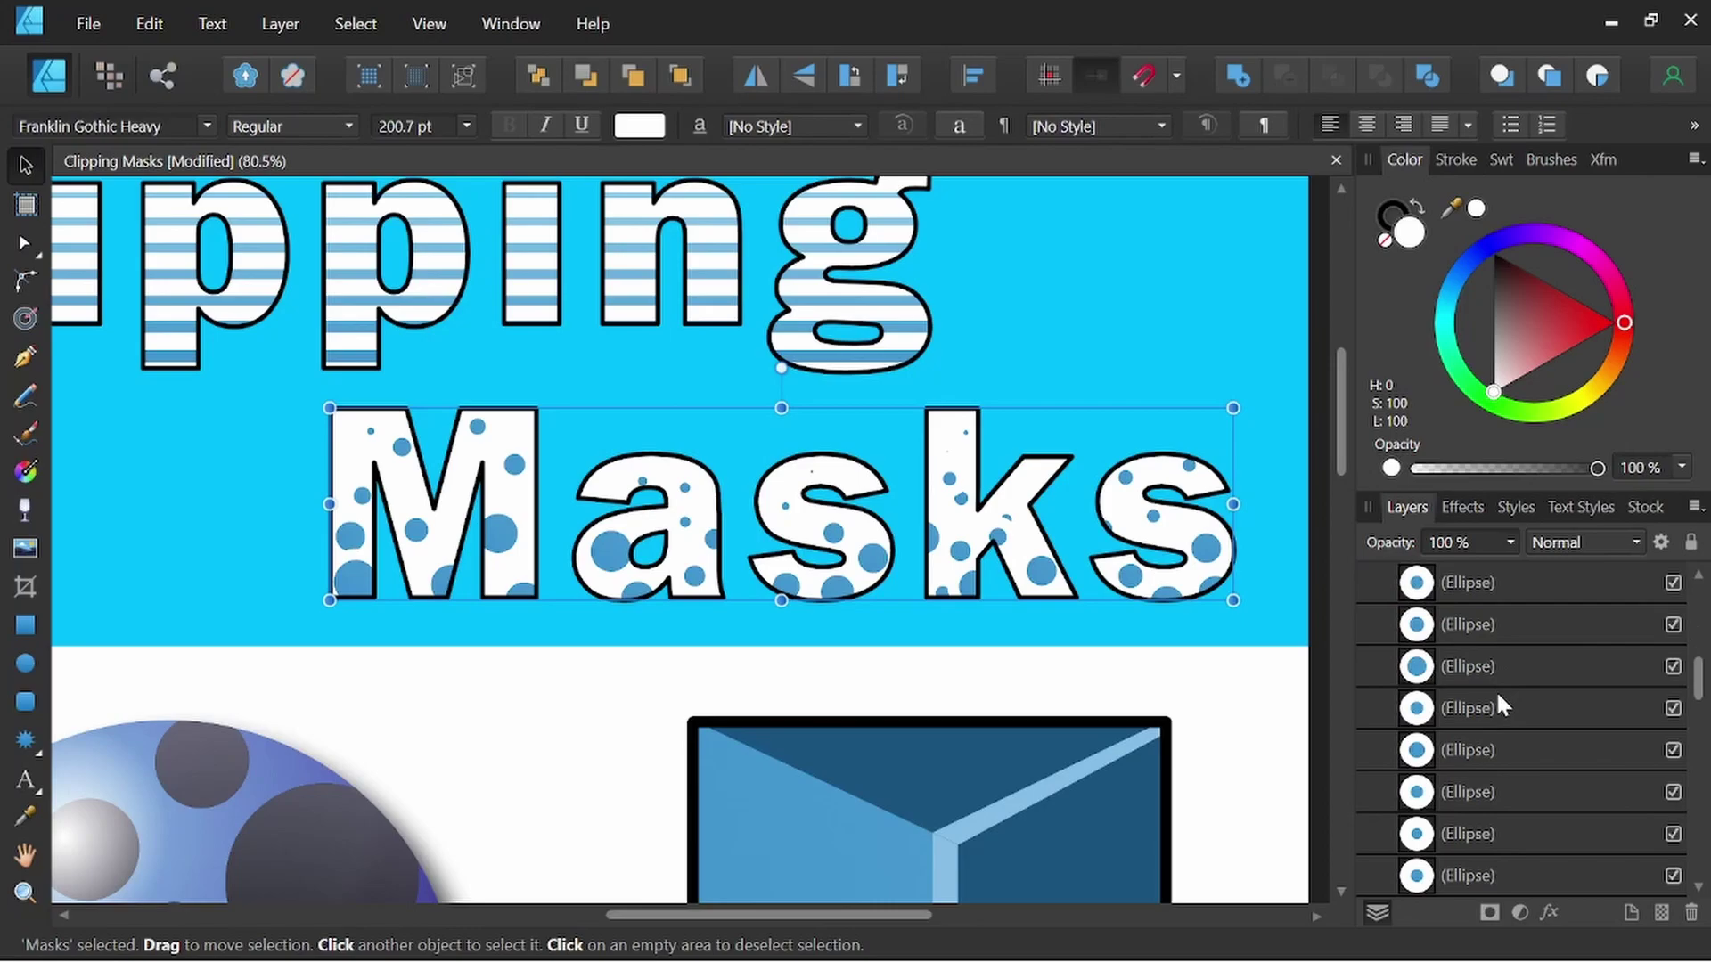
pyautogui.scroll(-1, 1496, 693)
pyautogui.scroll(2, 1495, 673)
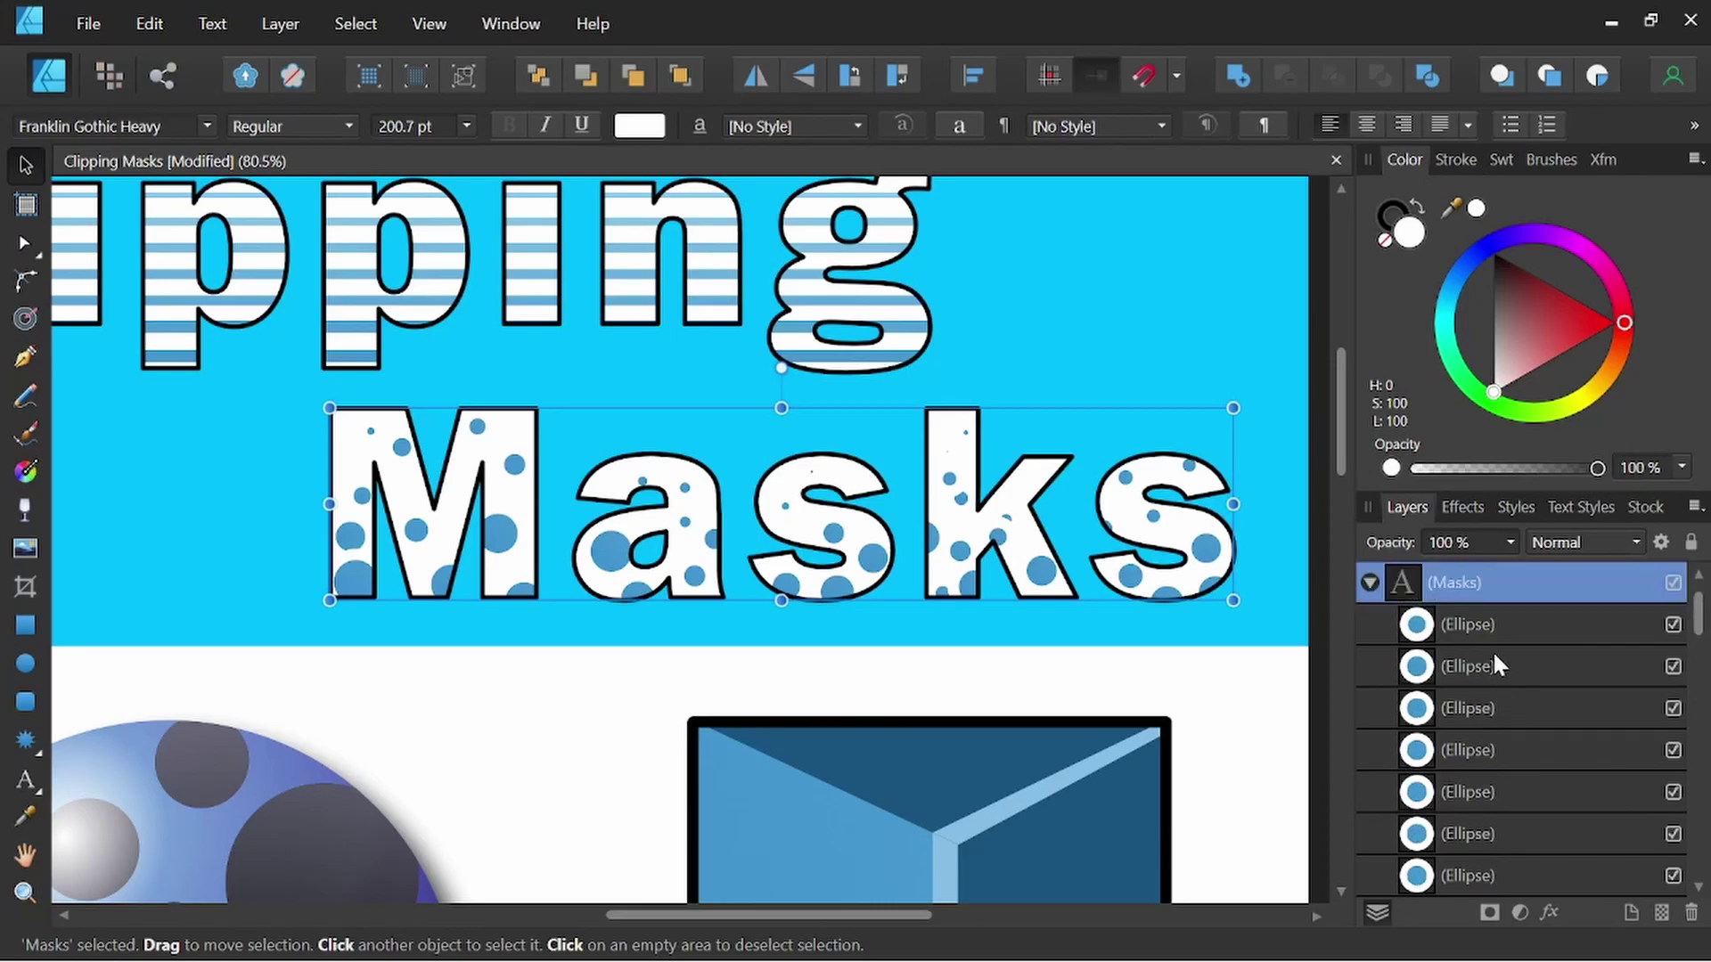
# Step: Select all 43 dots inside Masks, nudge them to new spots, and deselect
pyautogui.click(1488, 629)
pyautogui.scroll(-10, 1490, 656)
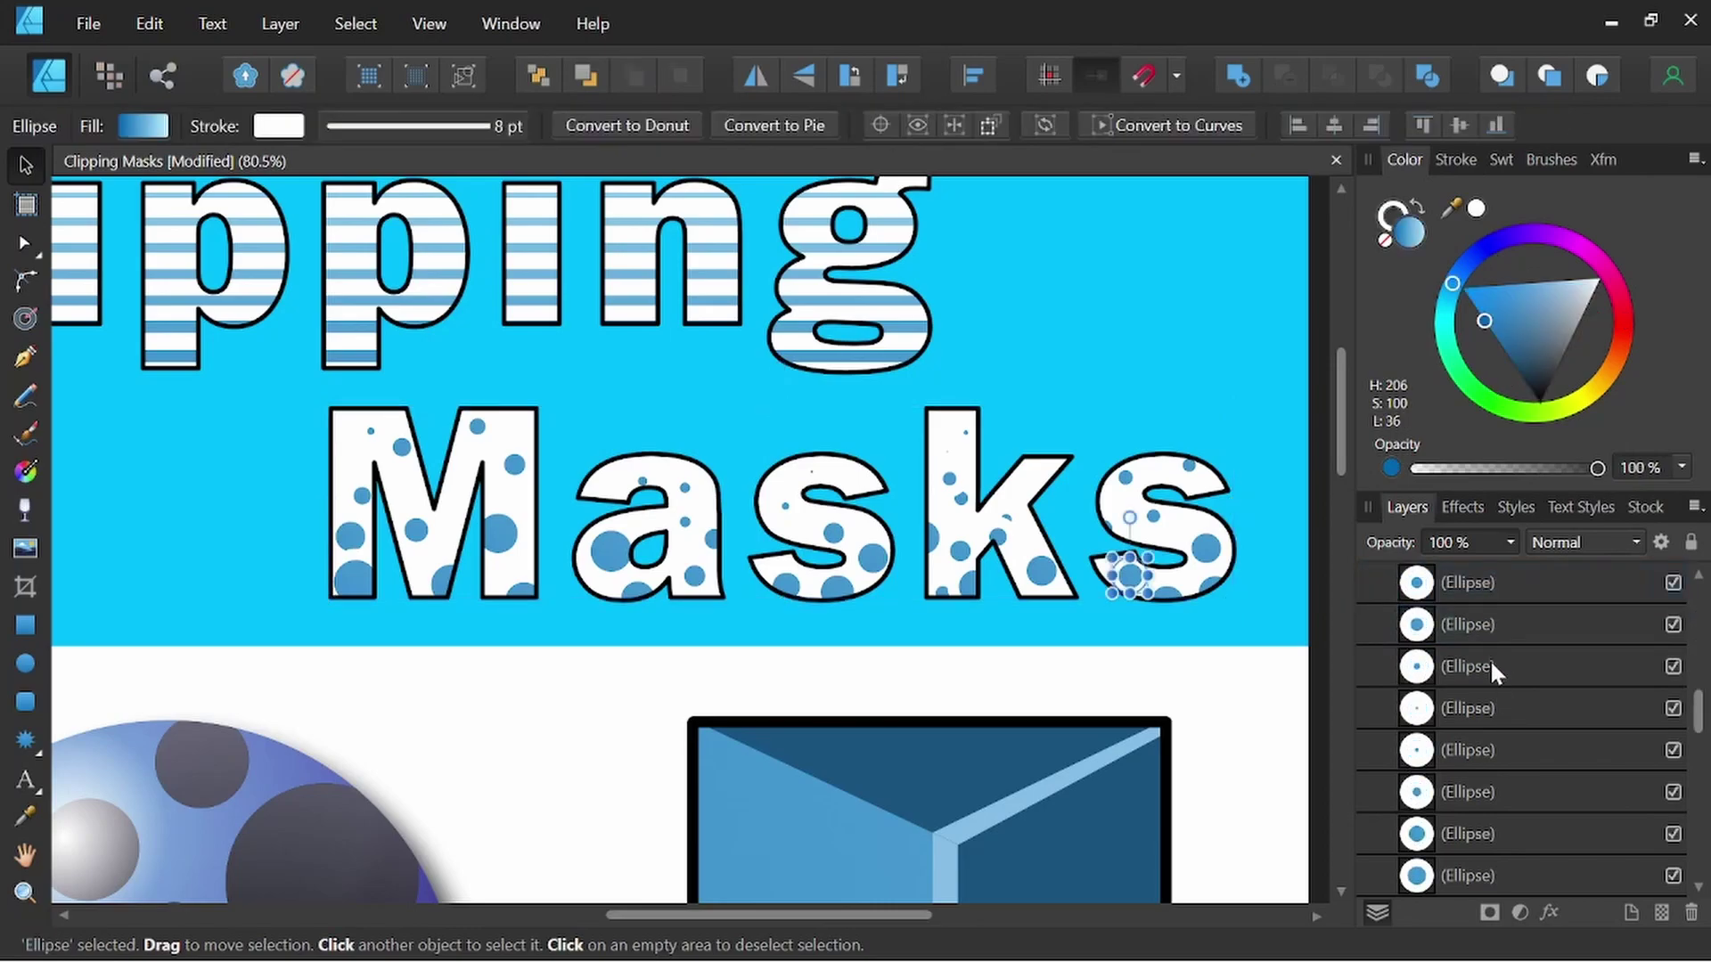
pyautogui.scroll(-3, 1490, 659)
pyautogui.keyDown('shift'); pyautogui.click(1484, 629); pyautogui.keyUp('shift')
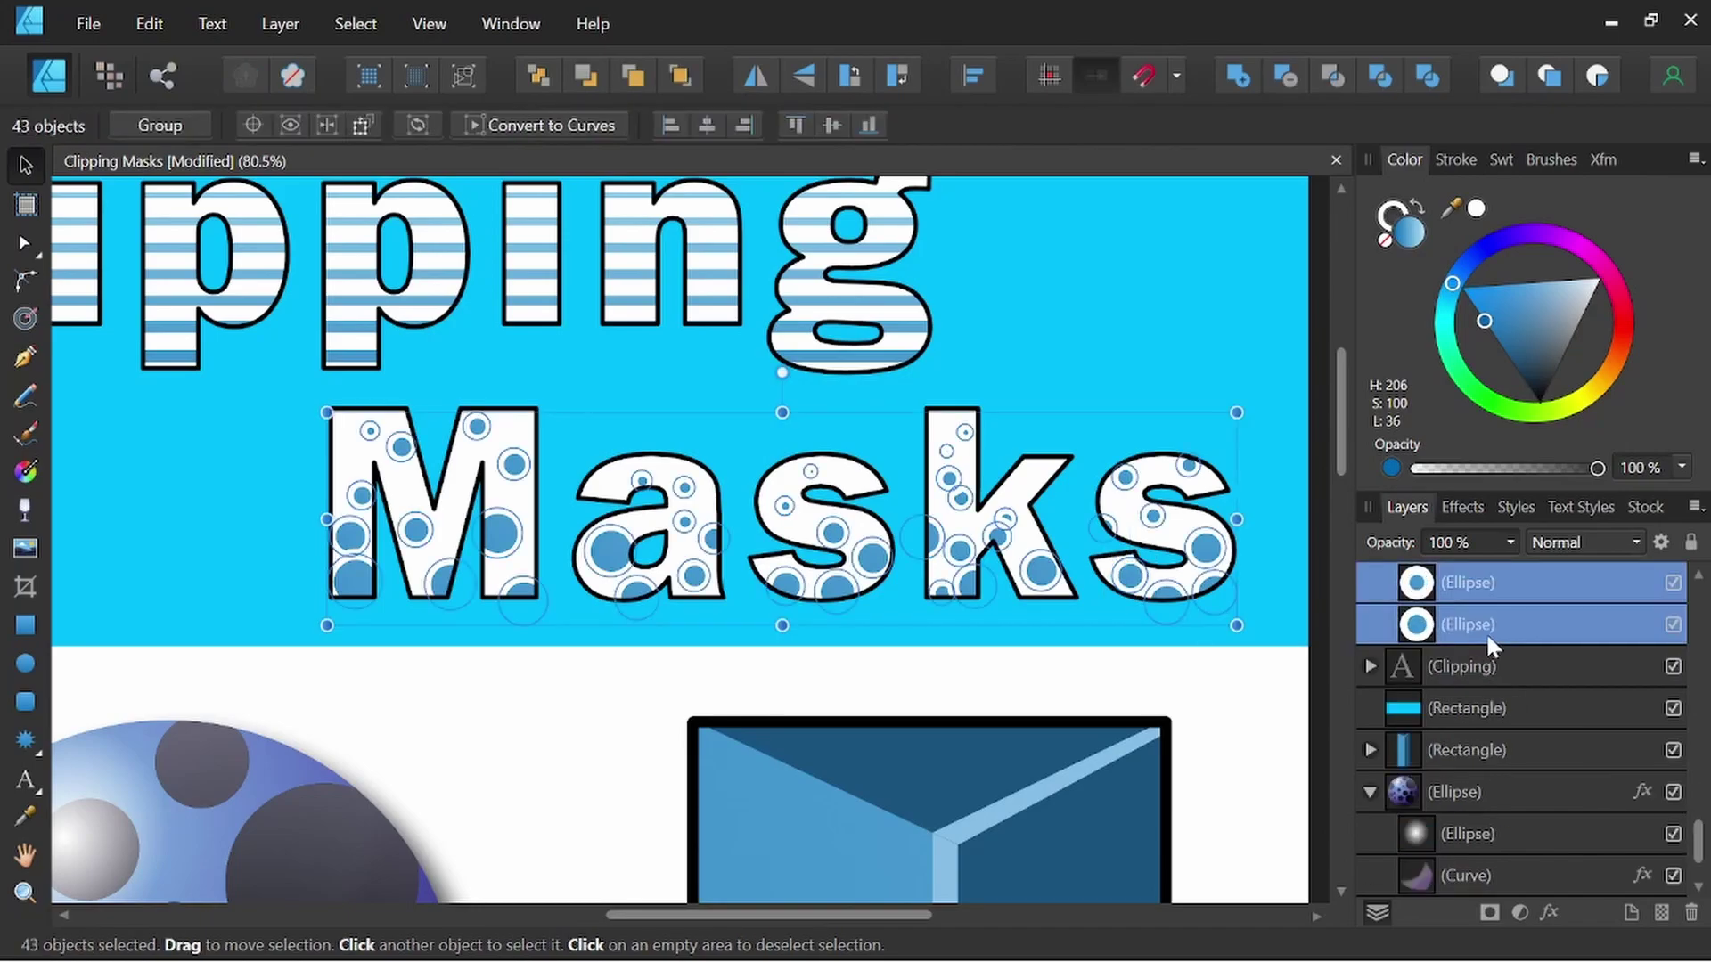
pyautogui.moveTo(855, 549)
pyautogui.mouseDown()
pyautogui.moveTo(820, 499)
pyautogui.moveTo(865, 555)
pyautogui.mouseUp()
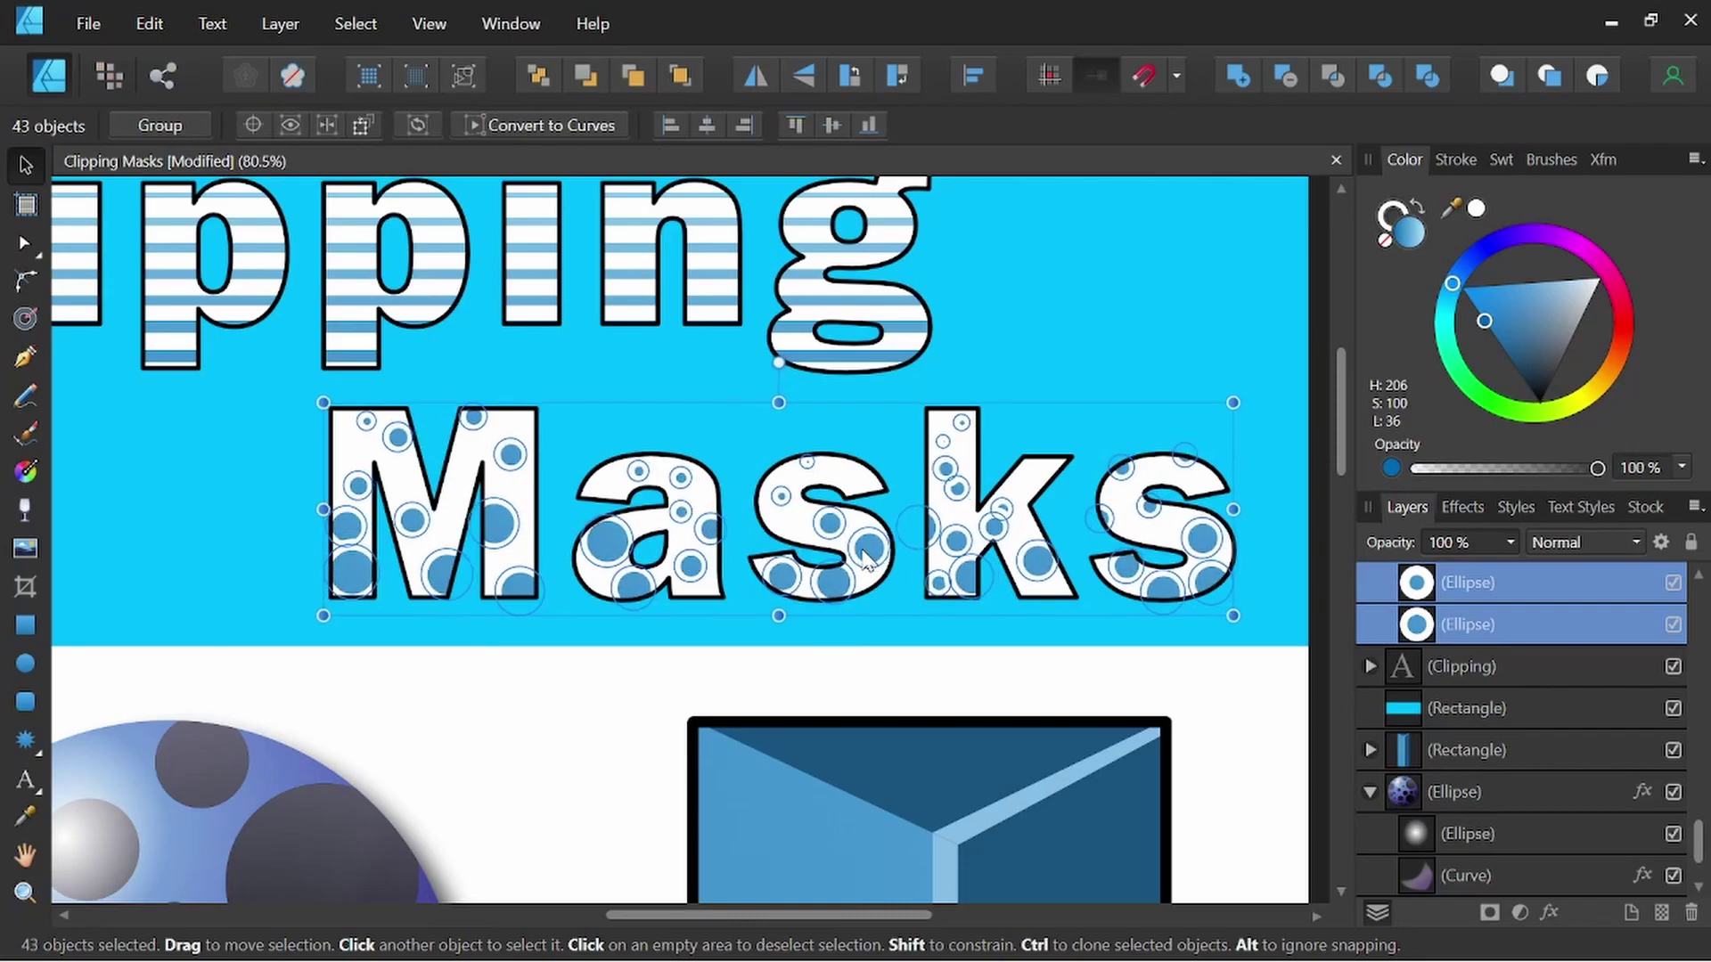
pyautogui.scroll(-3, 1227, 591)
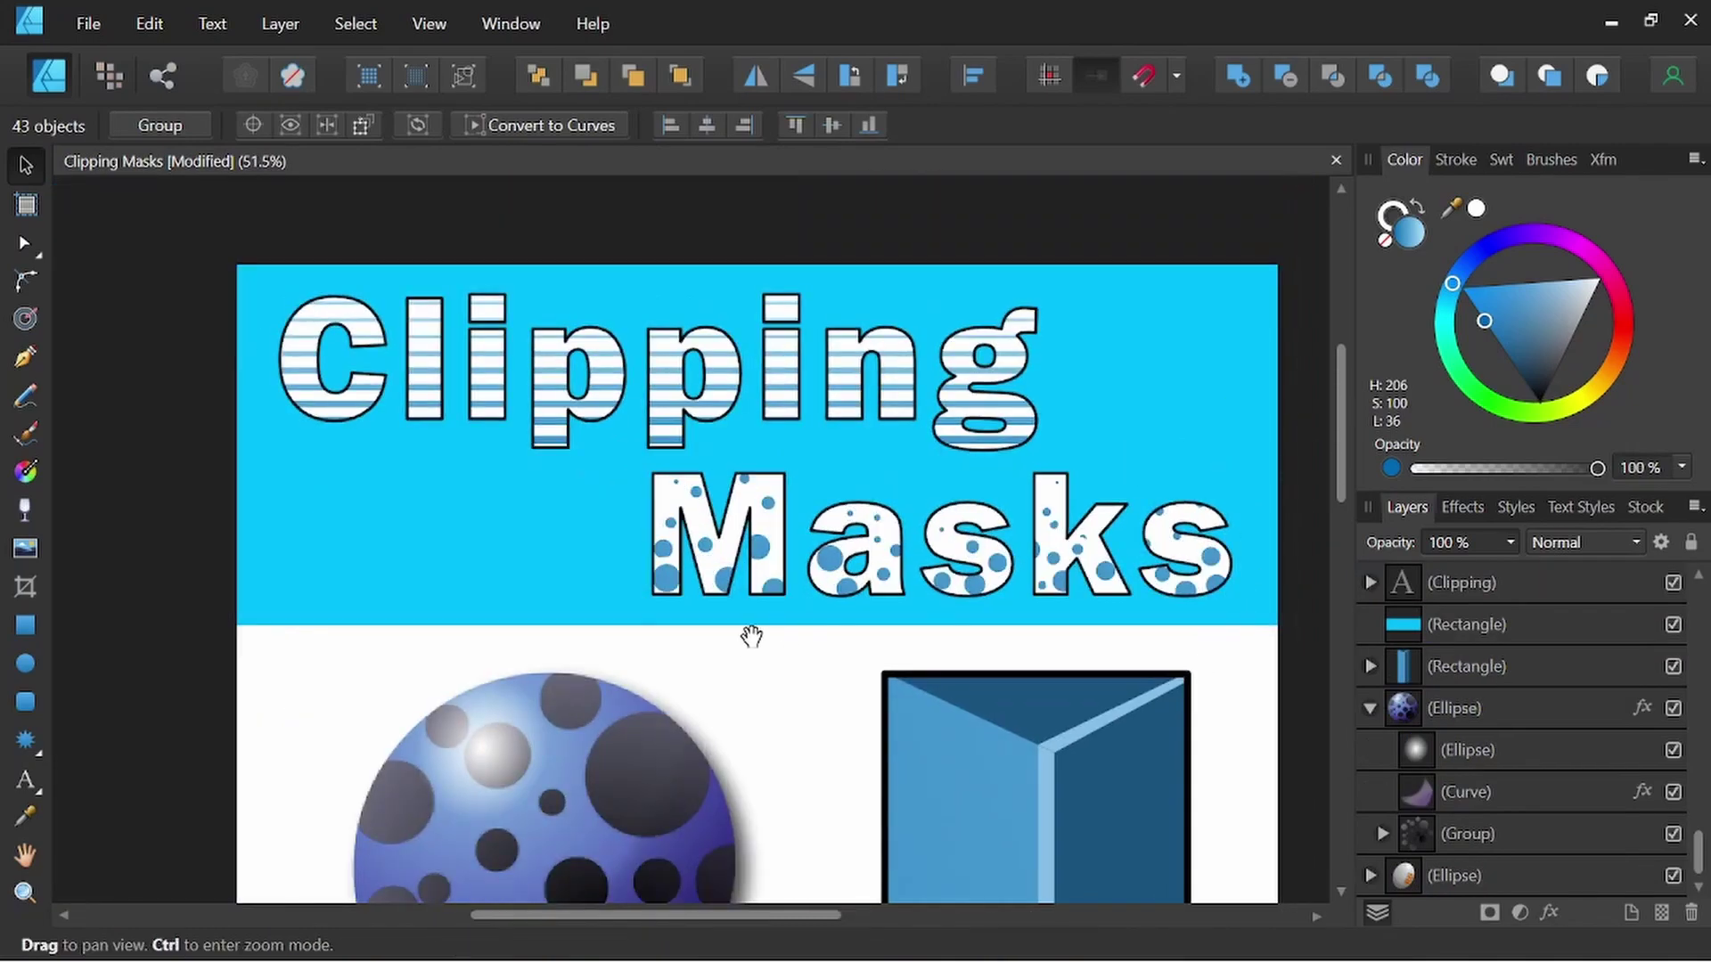
pyautogui.click(784, 688)
pyautogui.scroll(3, 777, 681)
pyautogui.click(769, 535)
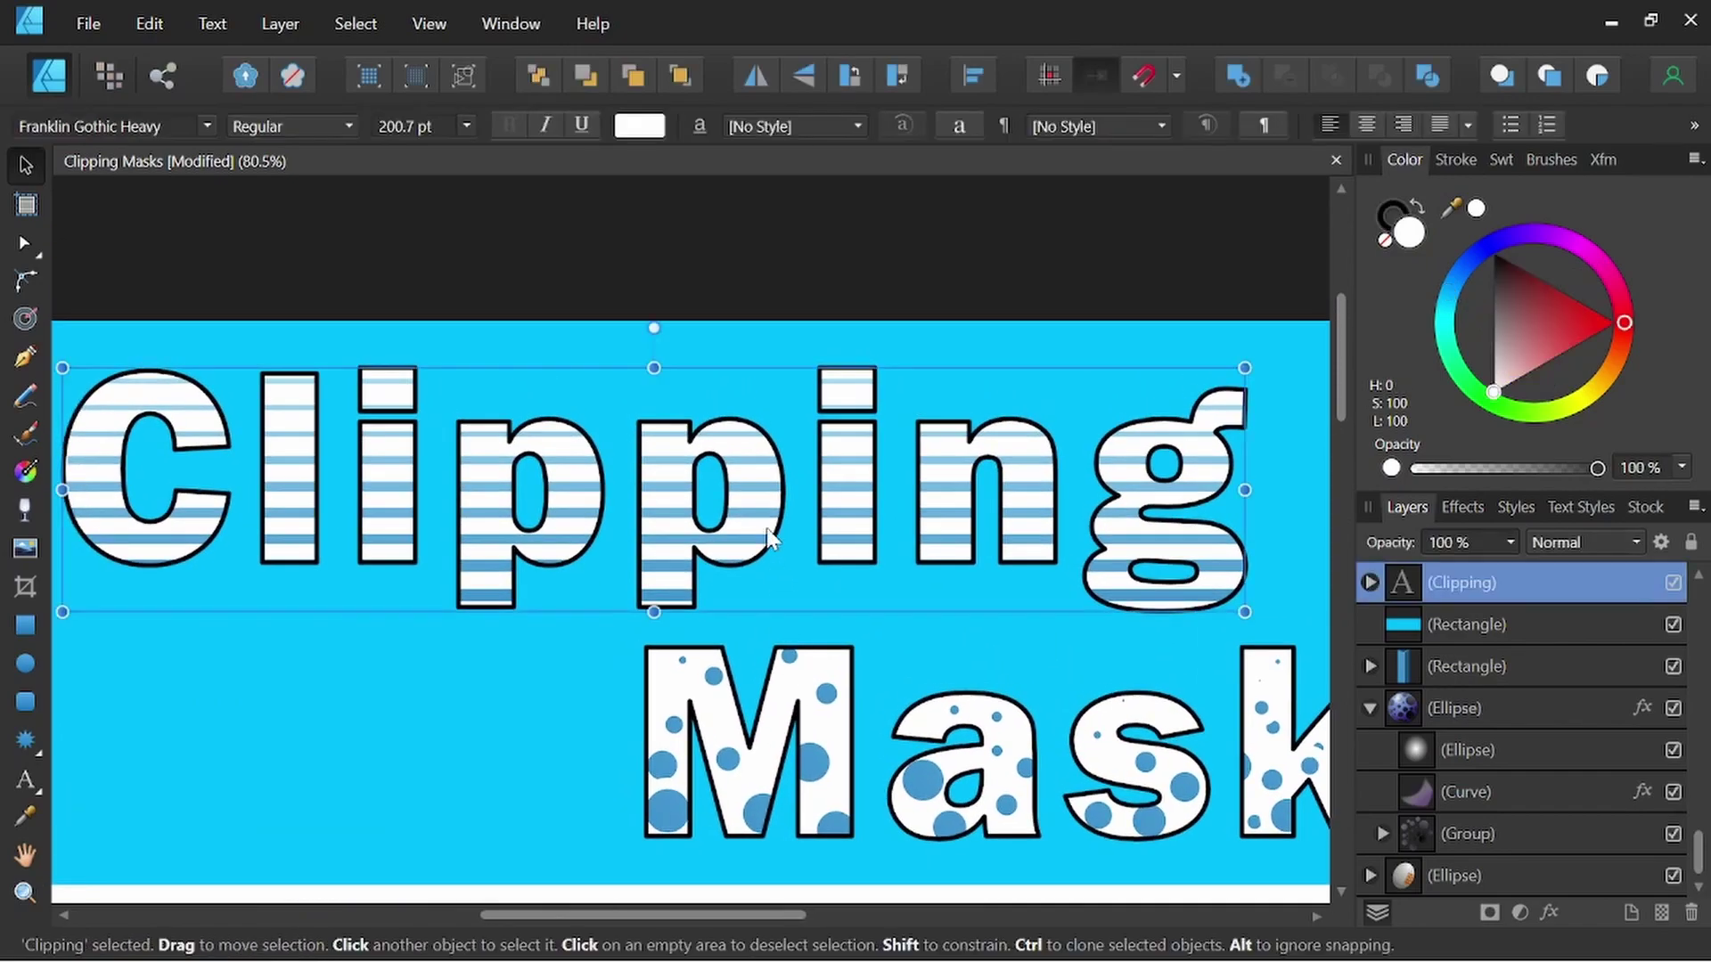
pyautogui.click(1366, 583)
pyautogui.click(1512, 624)
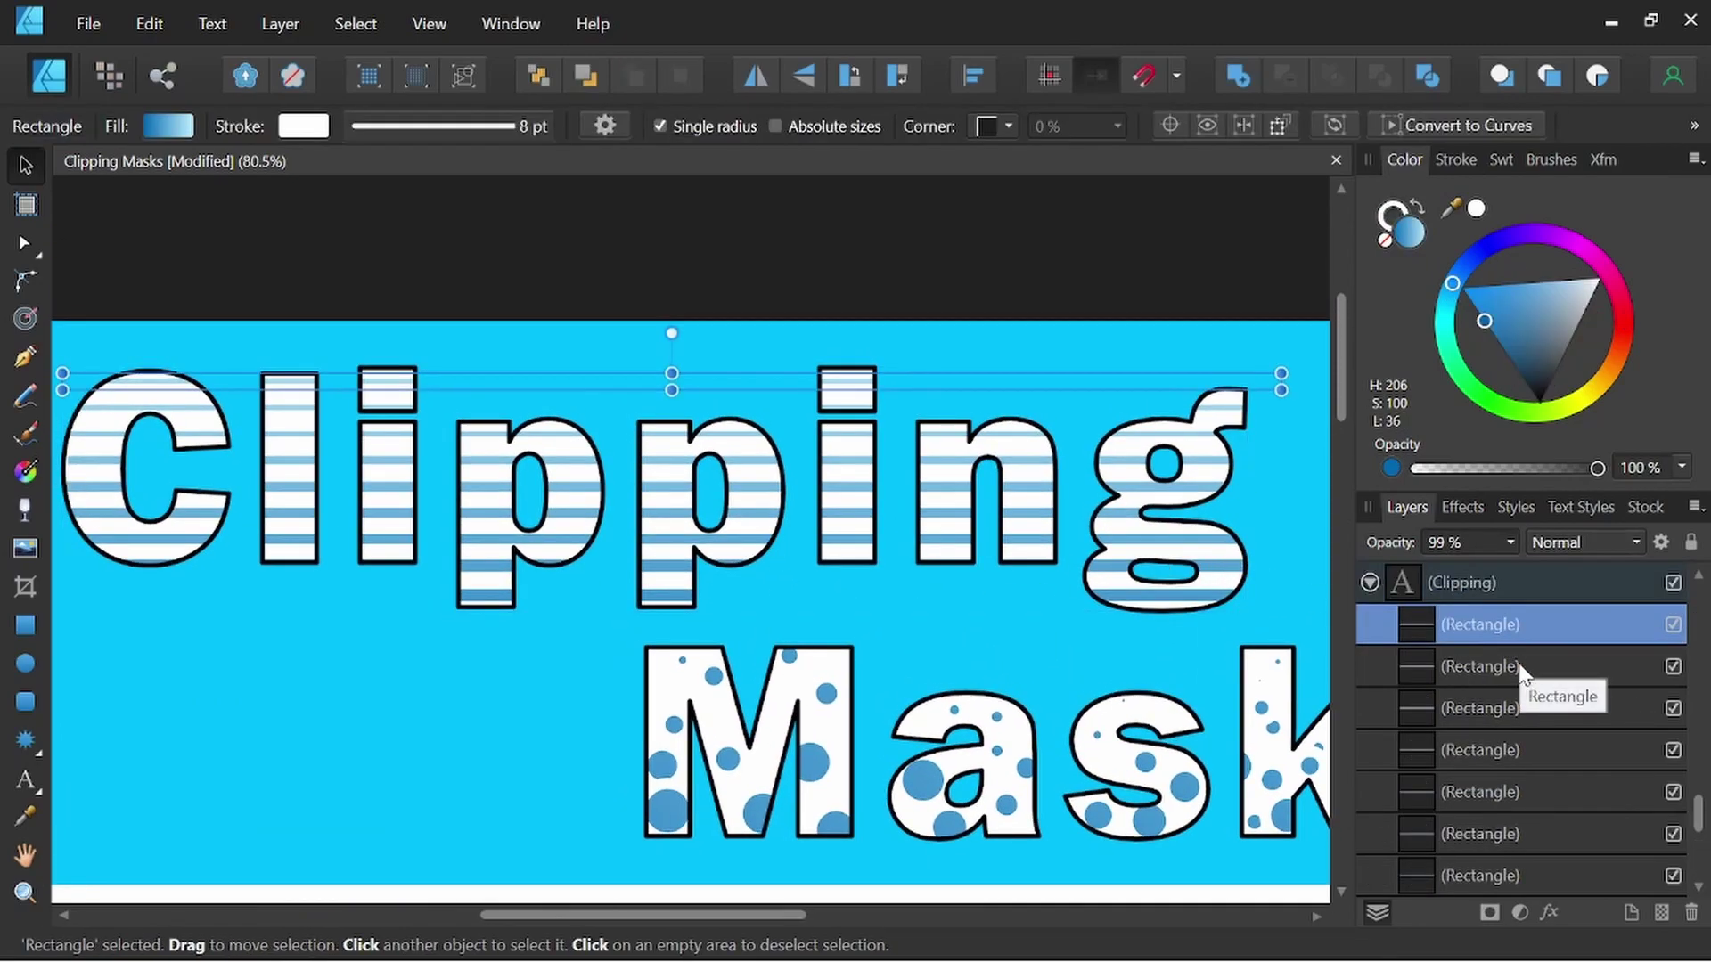
pyautogui.keyDown('shift'); pyautogui.click(1517, 704); pyautogui.keyUp('shift')
pyautogui.keyDown('shift'); pyautogui.click(1526, 791); pyautogui.keyUp('shift')
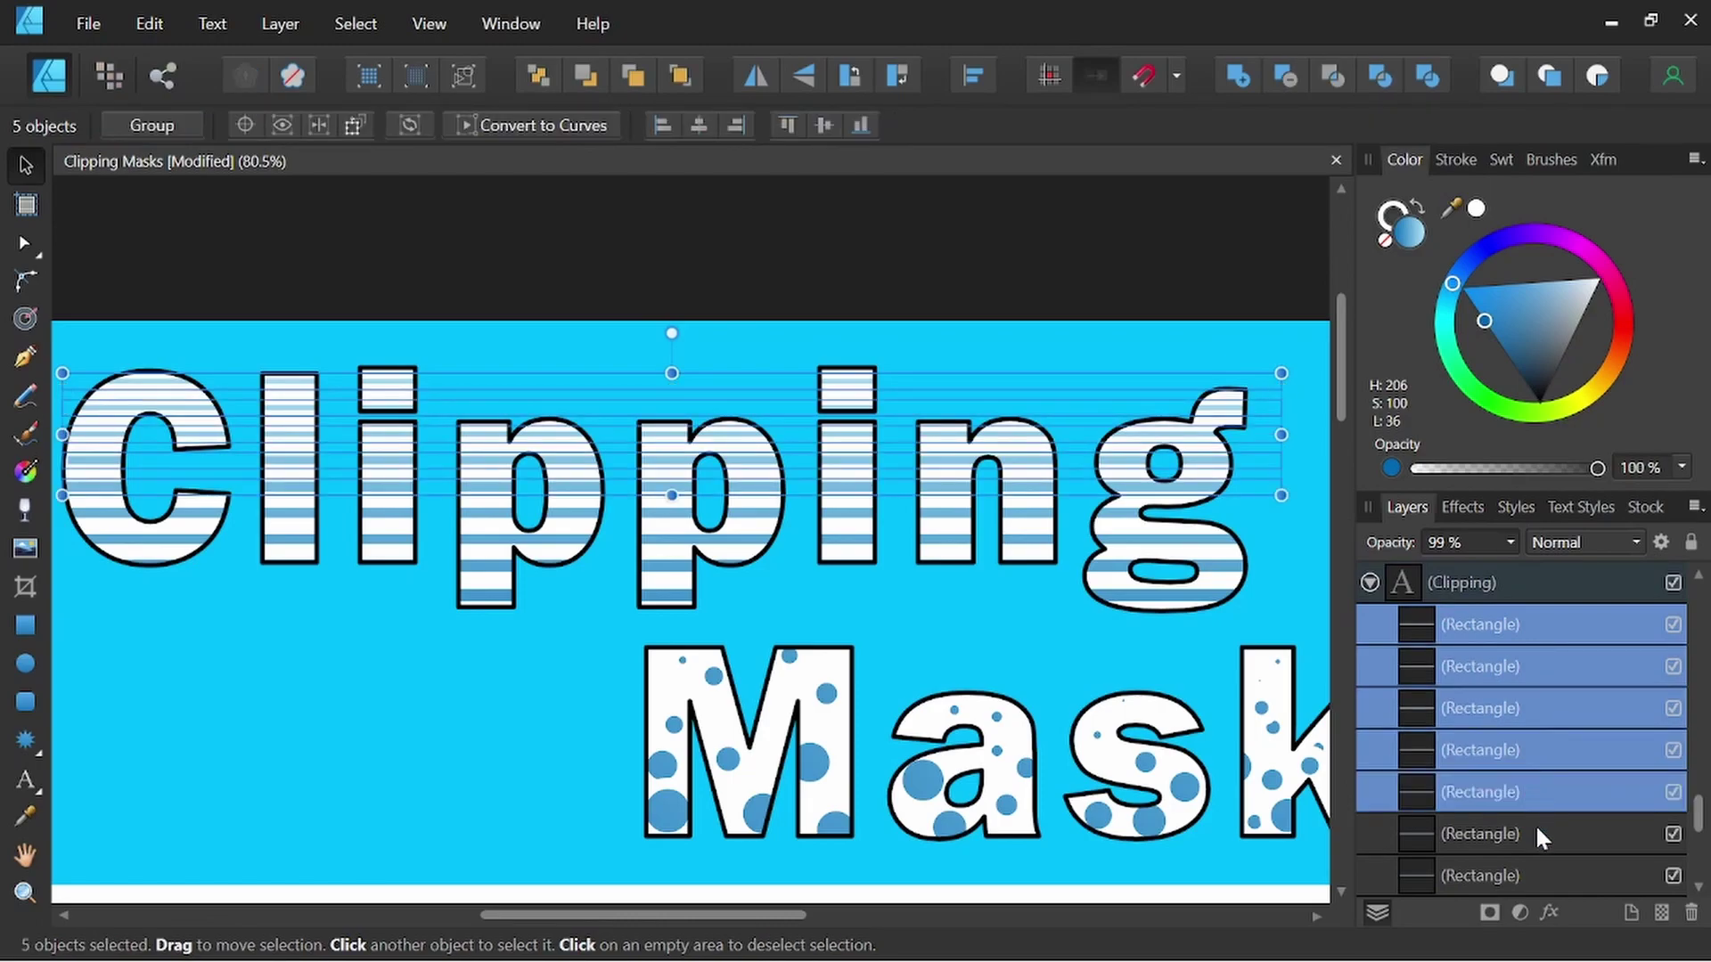
pyautogui.keyDown('shift'); pyautogui.click(1536, 833); pyautogui.keyUp('shift')
pyautogui.keyDown('shift'); pyautogui.click(1538, 875); pyautogui.keyUp('shift')
pyautogui.click(644, 254)
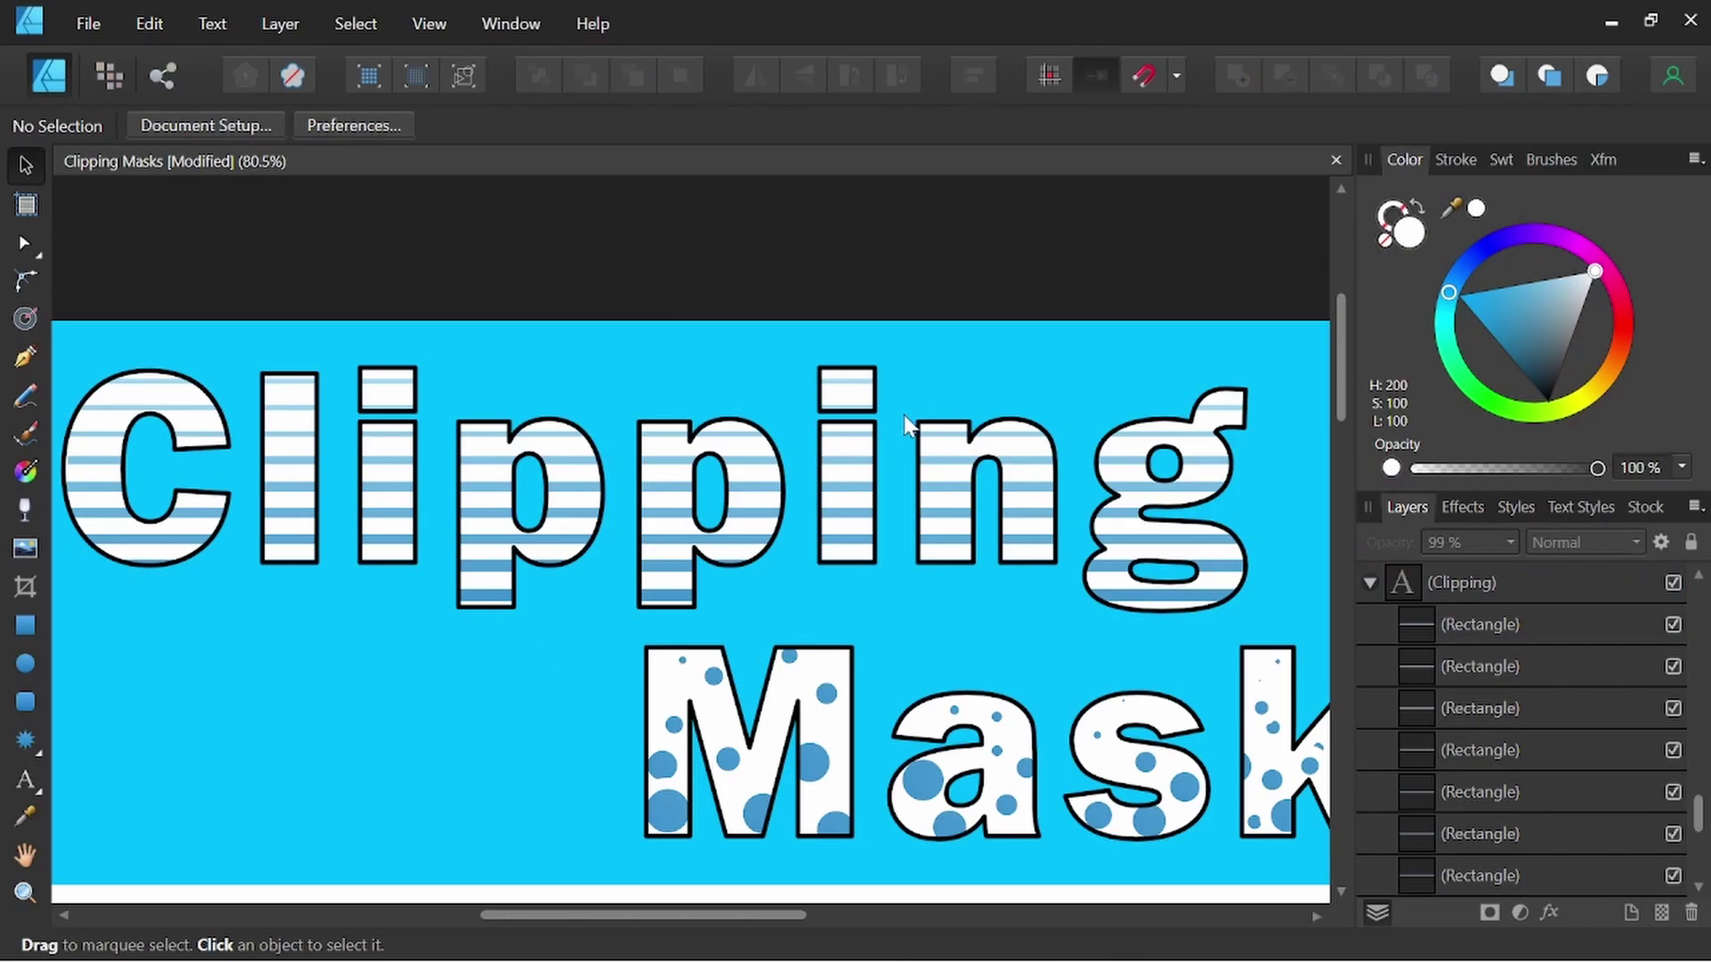
pyautogui.scroll(-6, 938, 501)
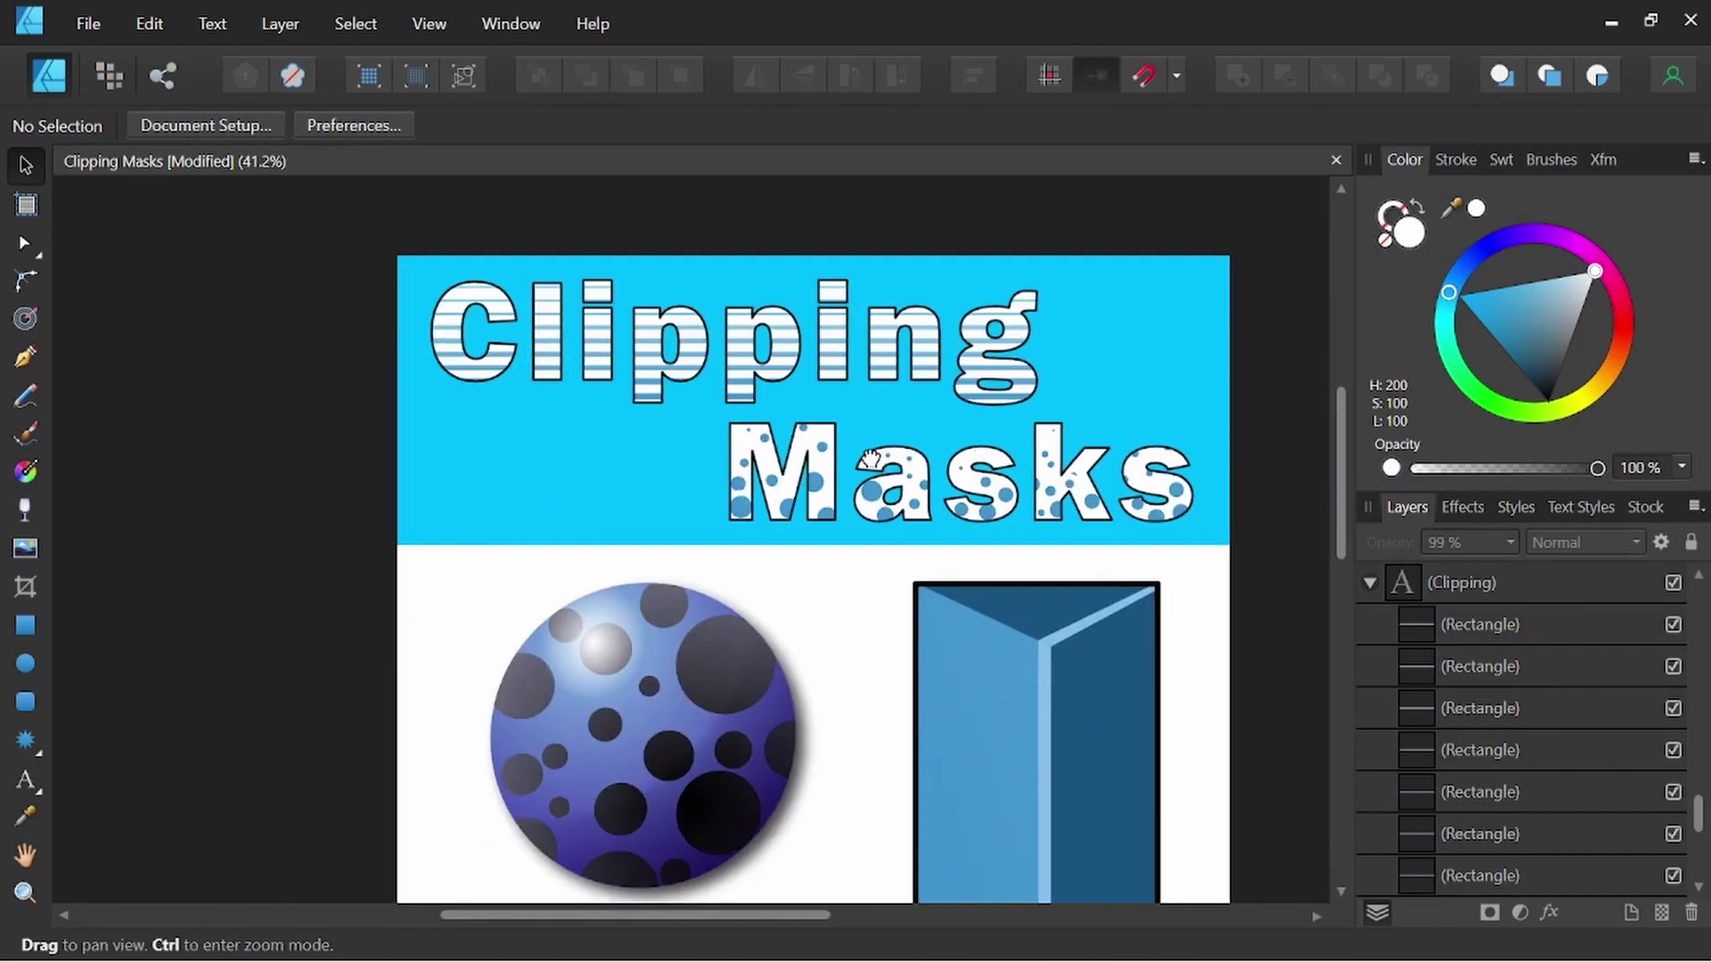
# Step: Move the egg's four clipped orange bands up and left
pyautogui.scroll(5, 737, 550)
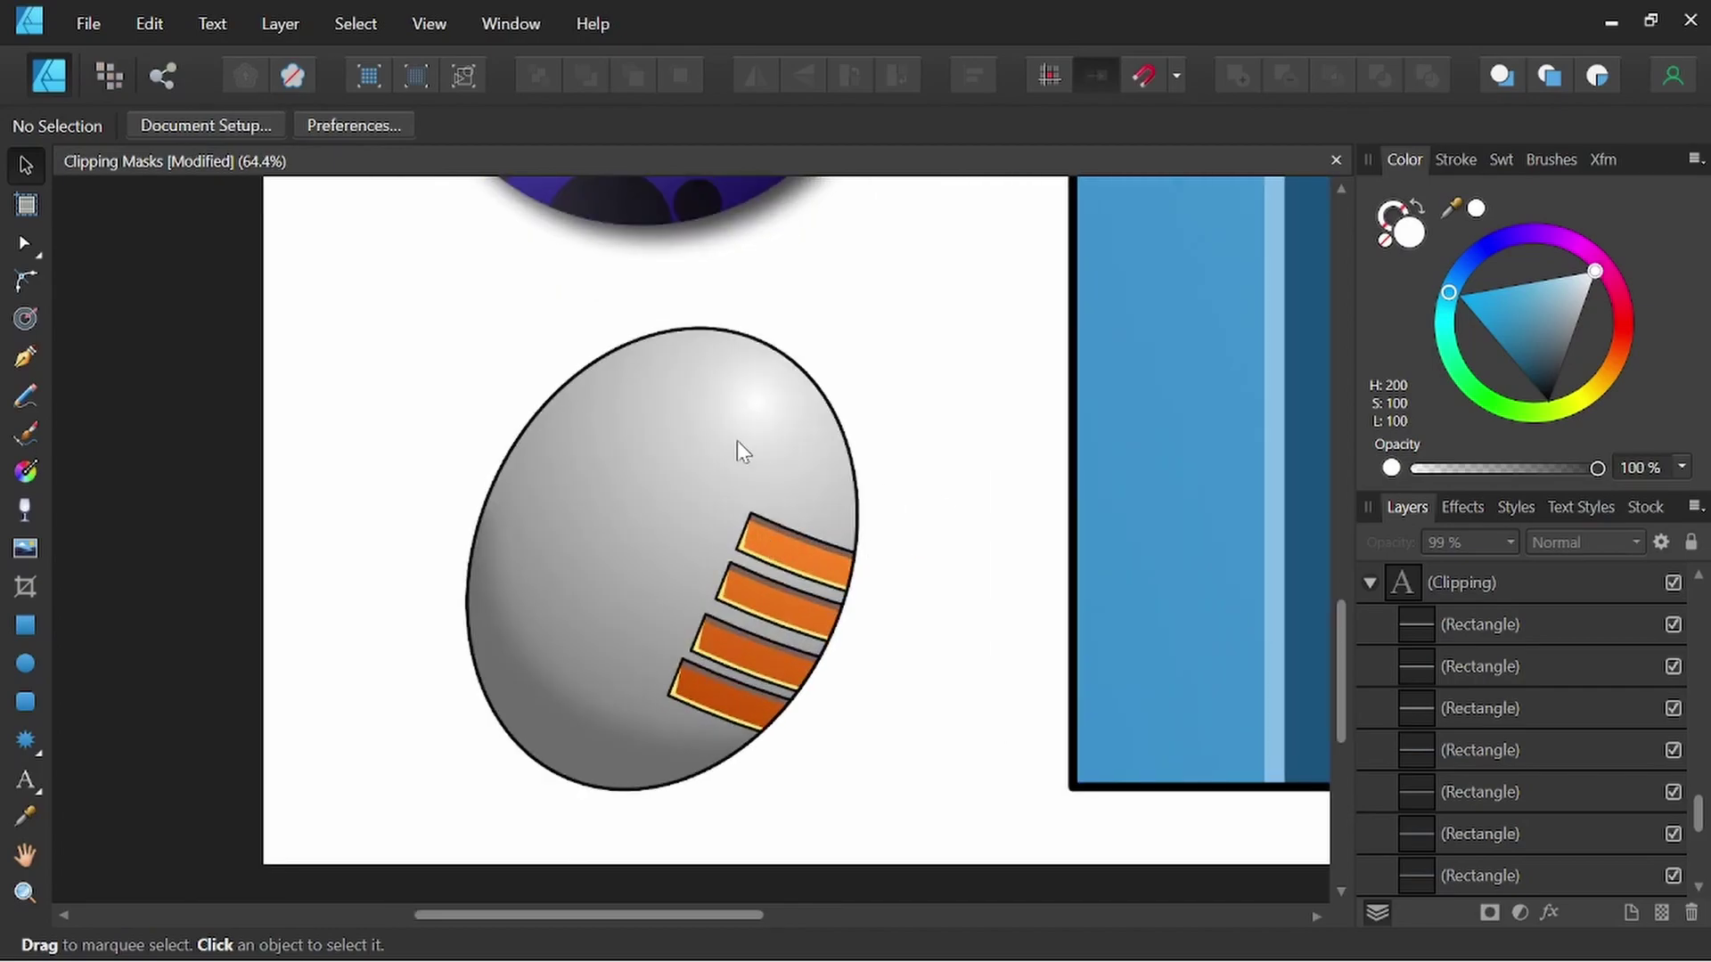
pyautogui.click(738, 443)
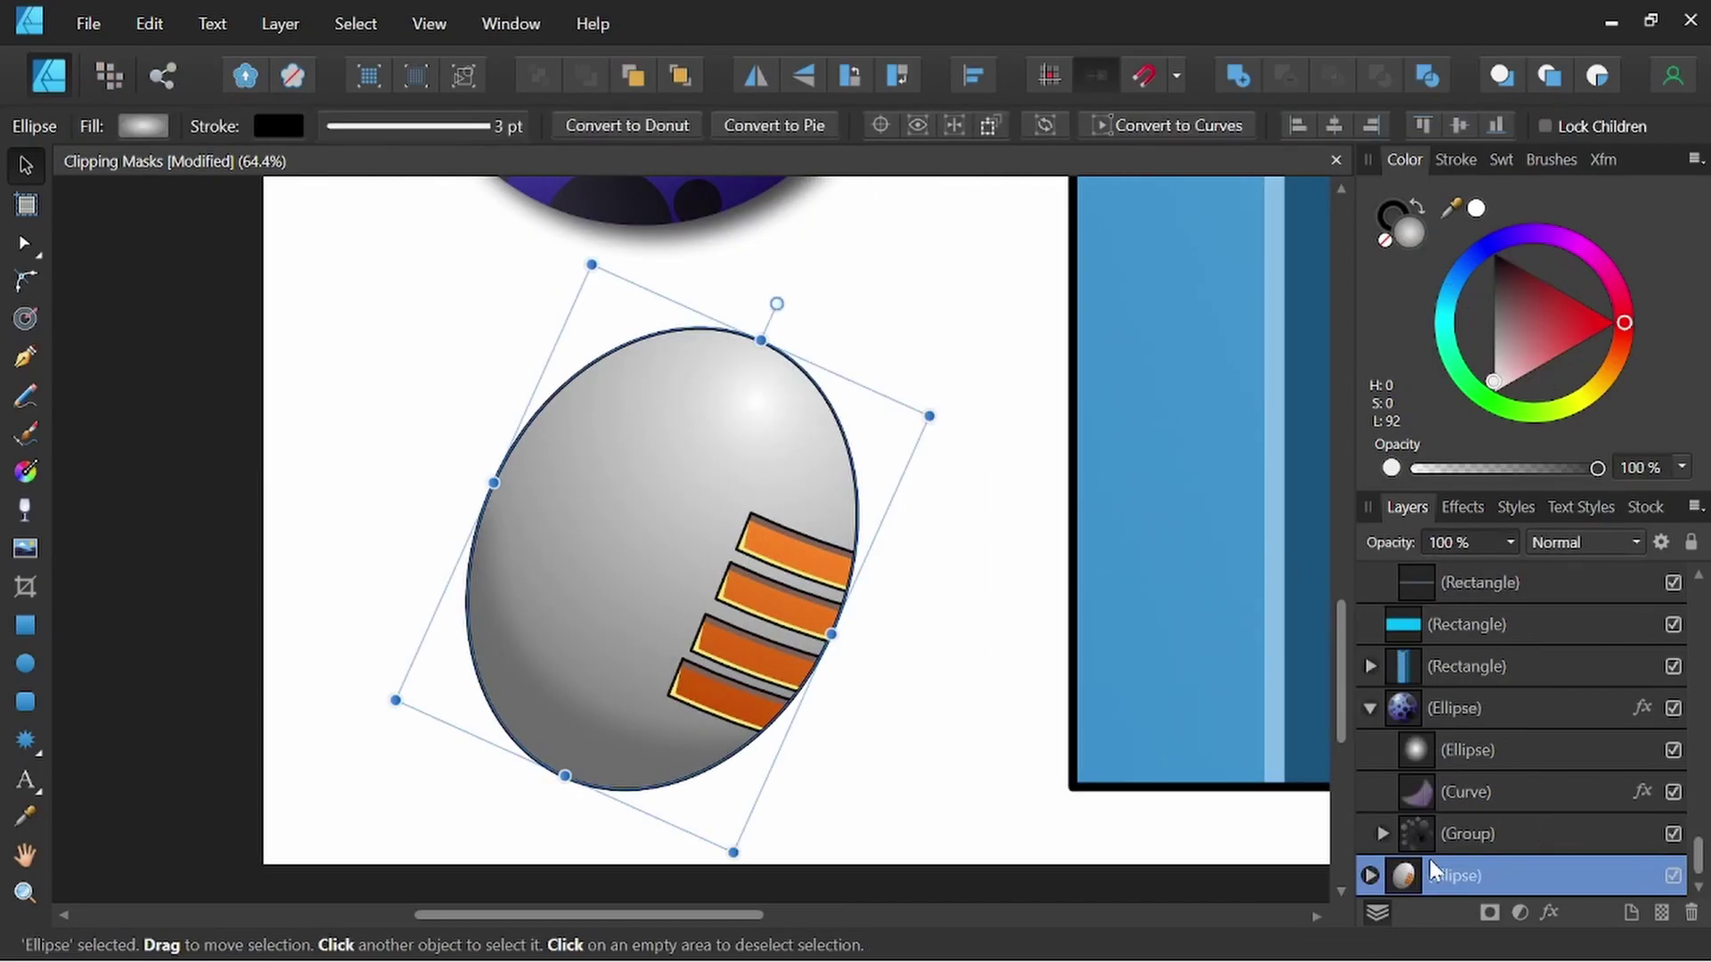
pyautogui.click(1370, 876)
pyautogui.scroll(-3, 1479, 757)
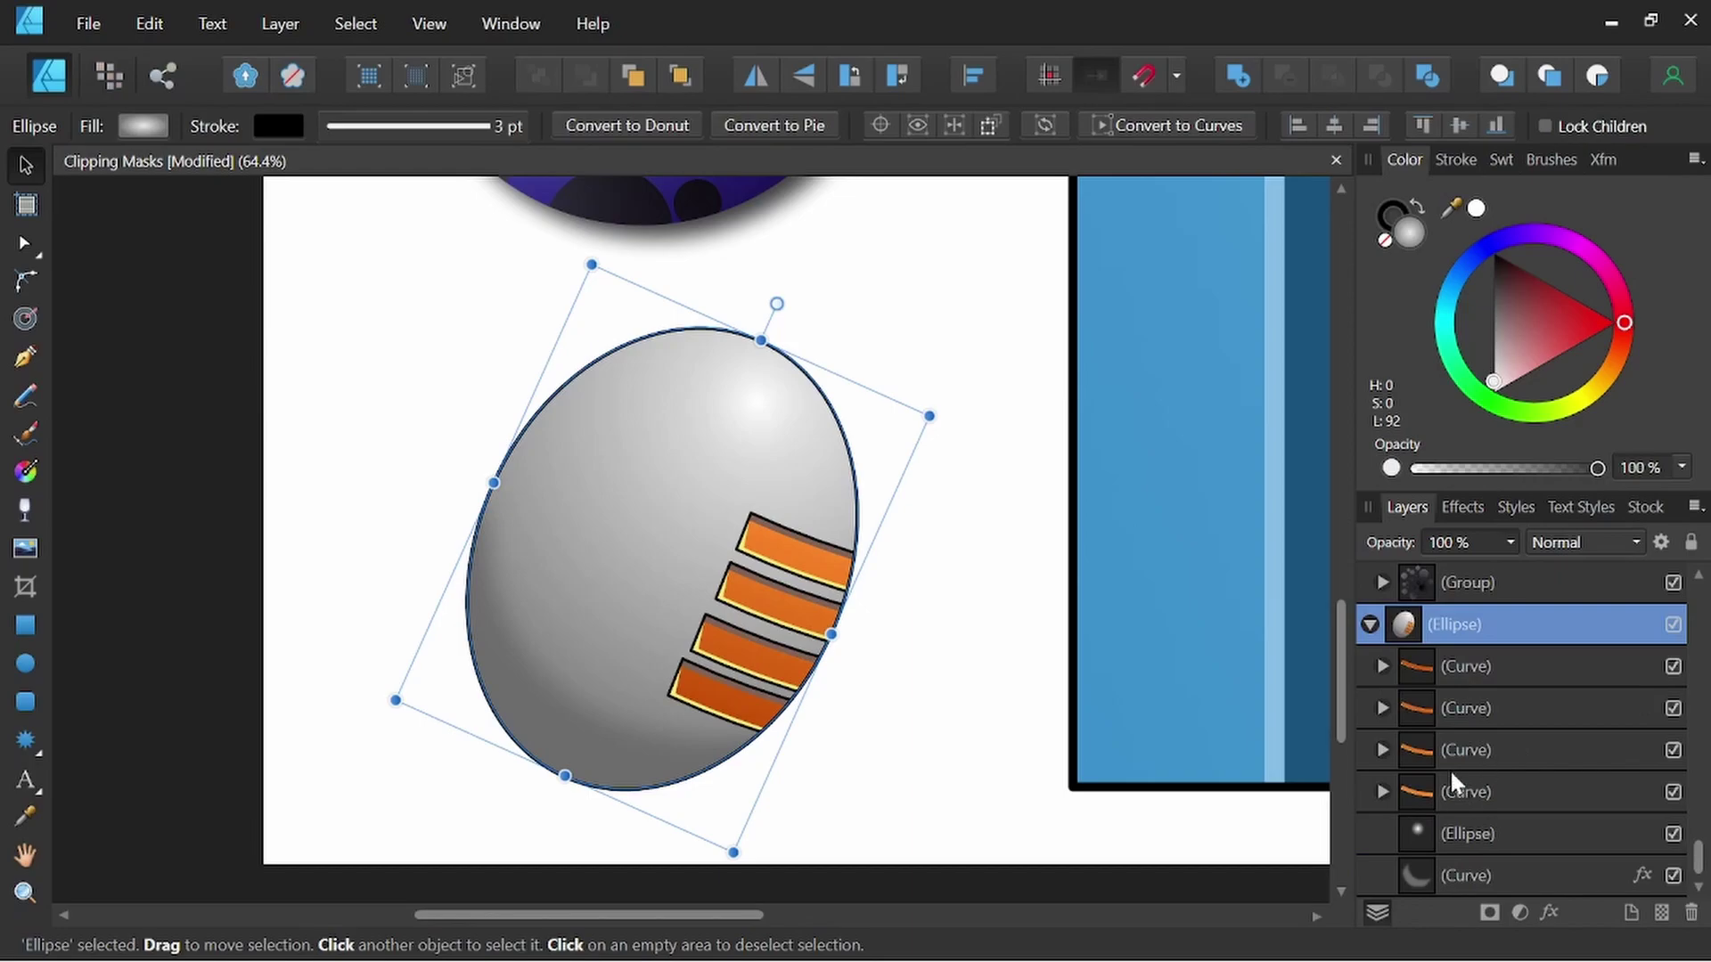
pyautogui.click(1474, 668)
pyautogui.keyDown('shift'); pyautogui.click(1497, 780); pyautogui.keyUp('shift')
pyautogui.moveTo(799, 601)
pyautogui.mouseDown()
pyautogui.moveTo(666, 552)
pyautogui.moveTo(663, 517)
pyautogui.moveTo(779, 602)
pyautogui.mouseUp()
# Step: Reselect the egg's layers and select the top orange band
pyautogui.scroll(1, 843, 421)
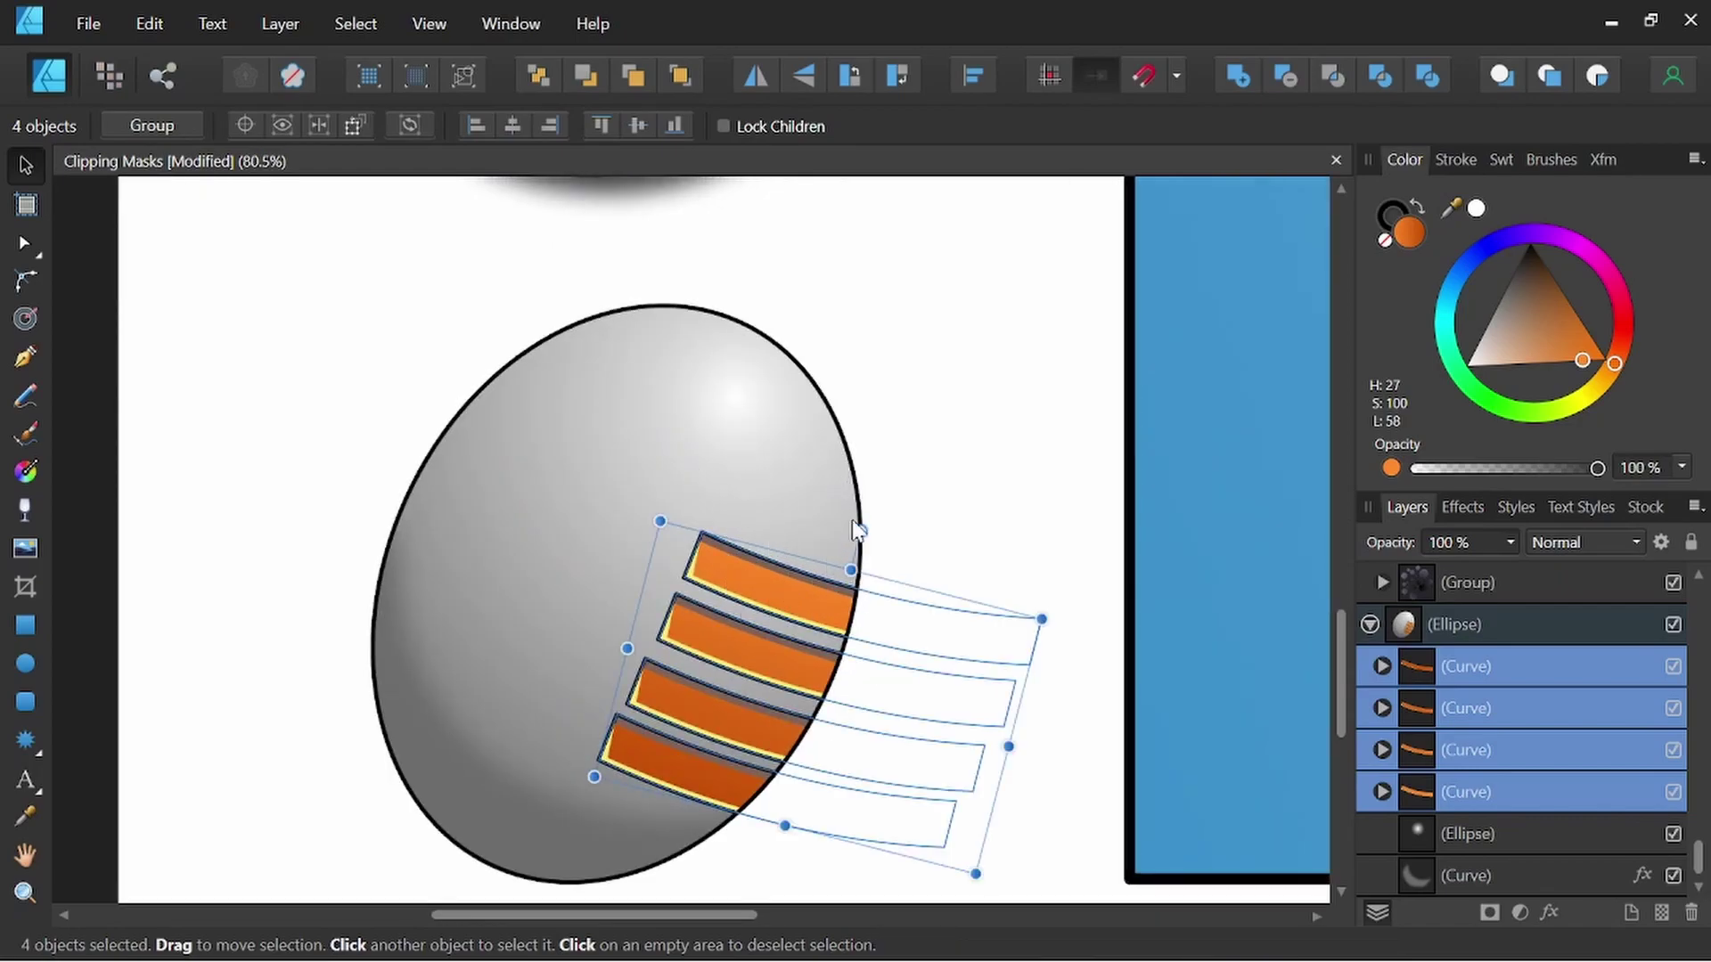
pyautogui.click(990, 495)
pyautogui.click(793, 612)
pyautogui.click(1547, 682)
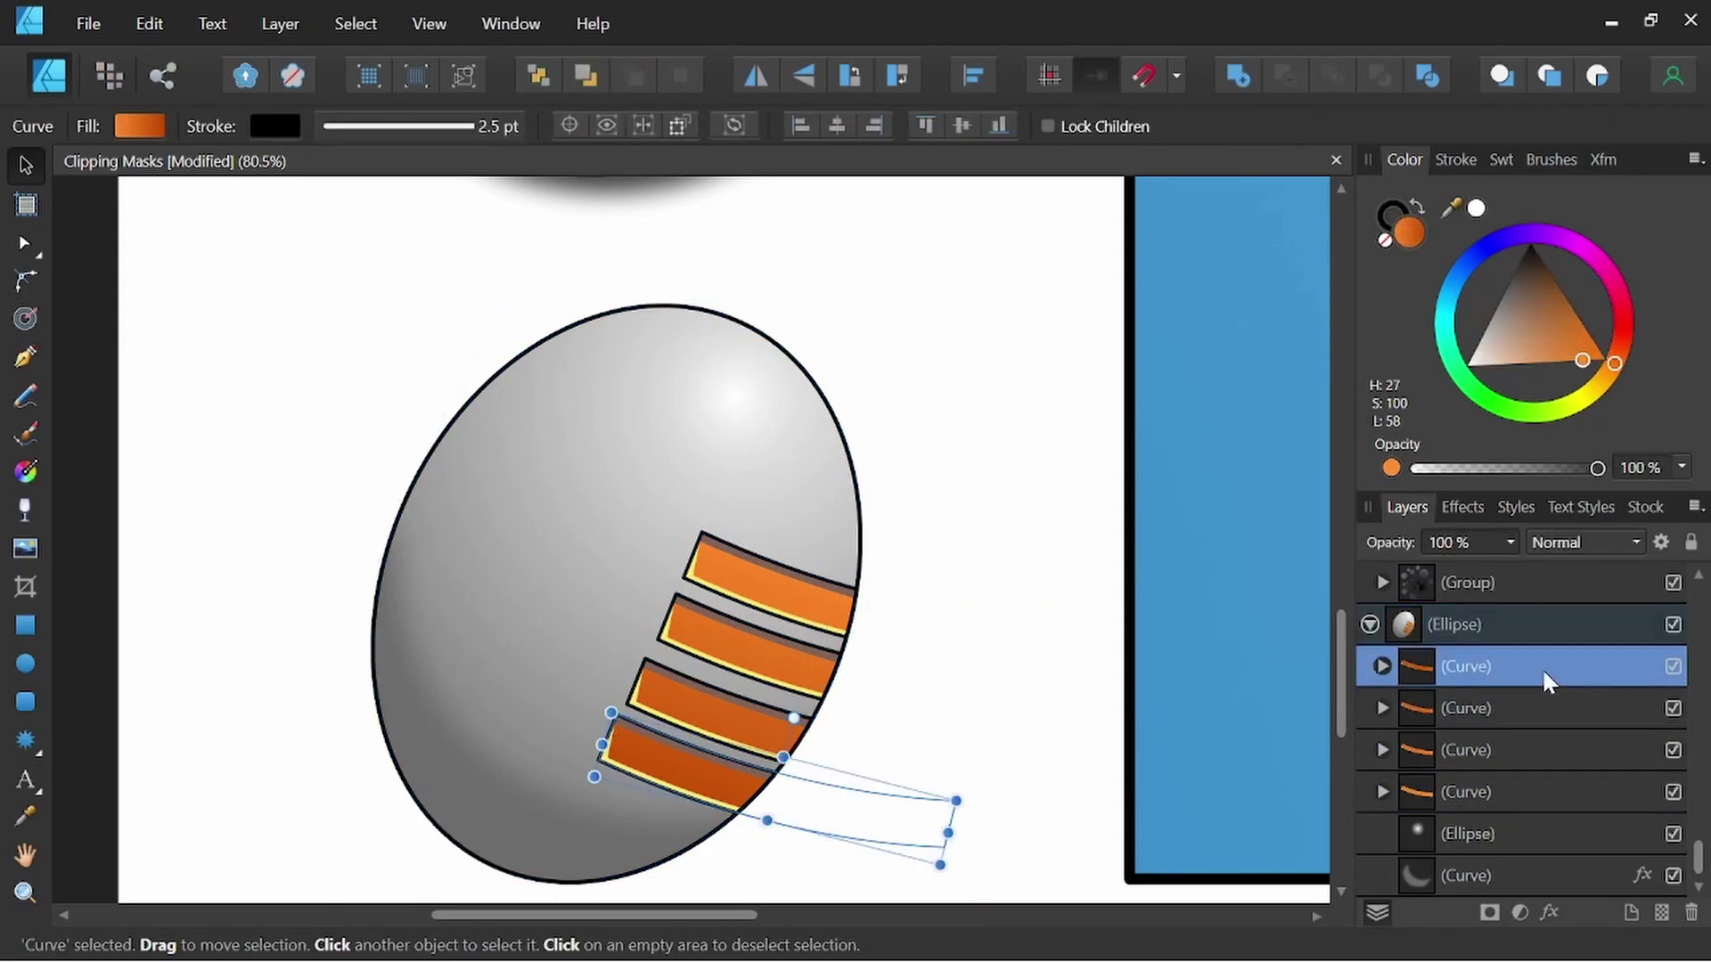
pyautogui.click(1488, 793)
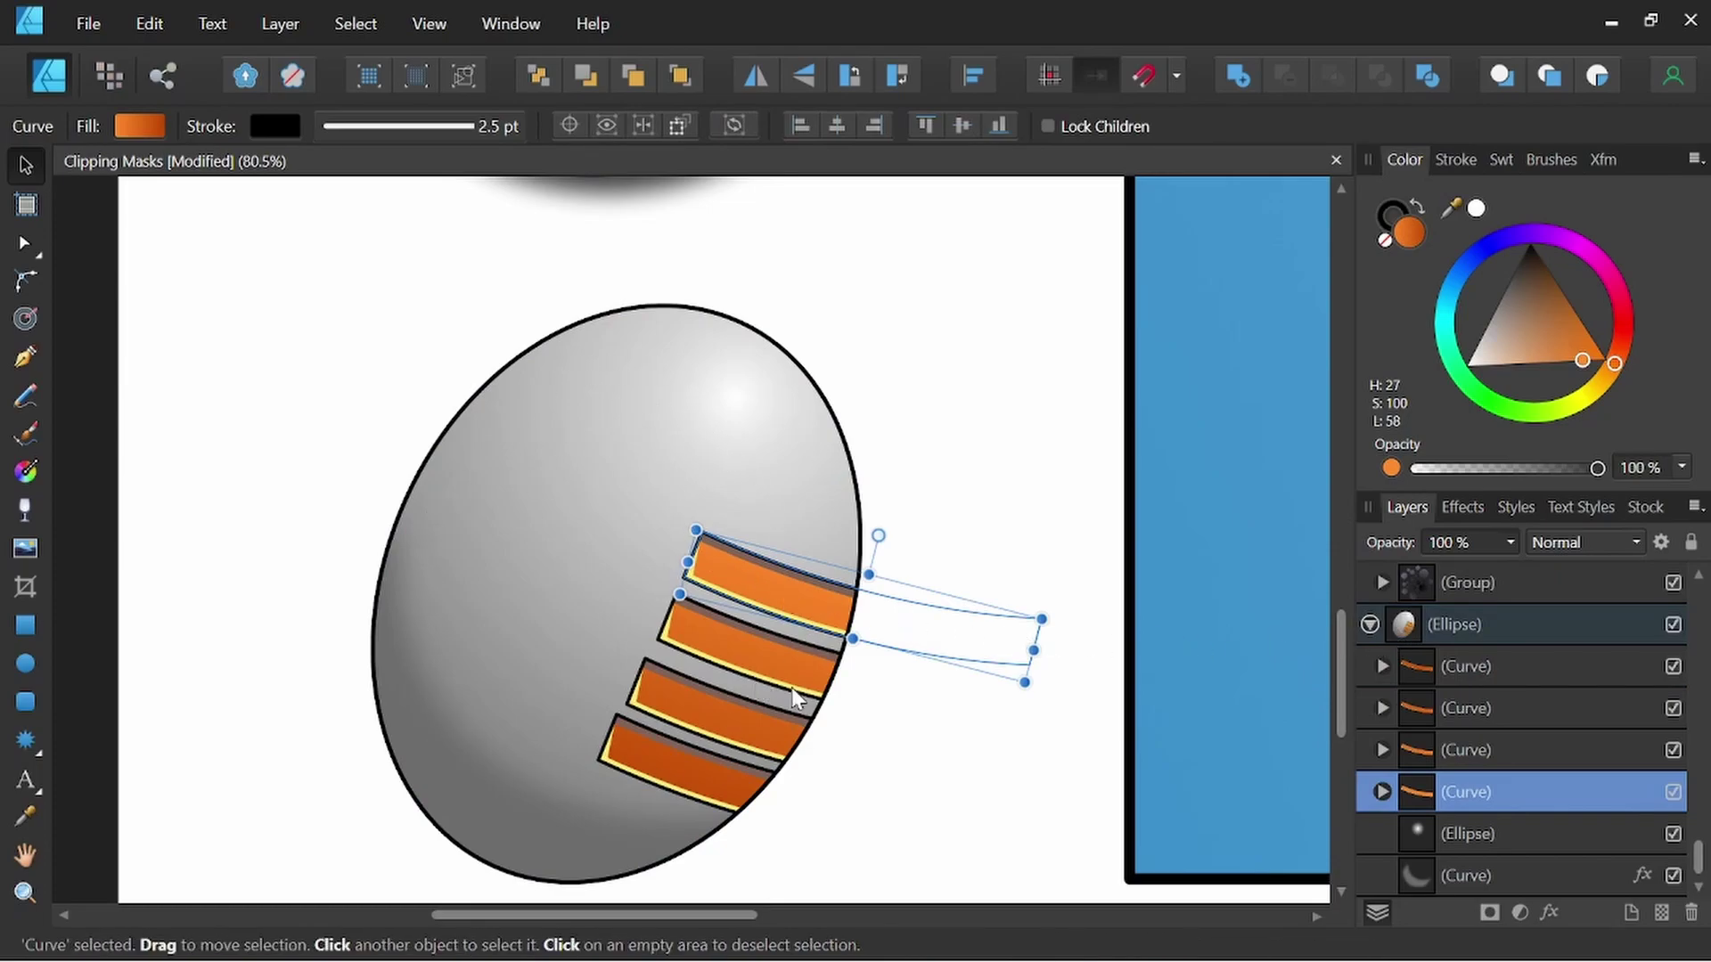
pyautogui.scroll(6, 846, 607)
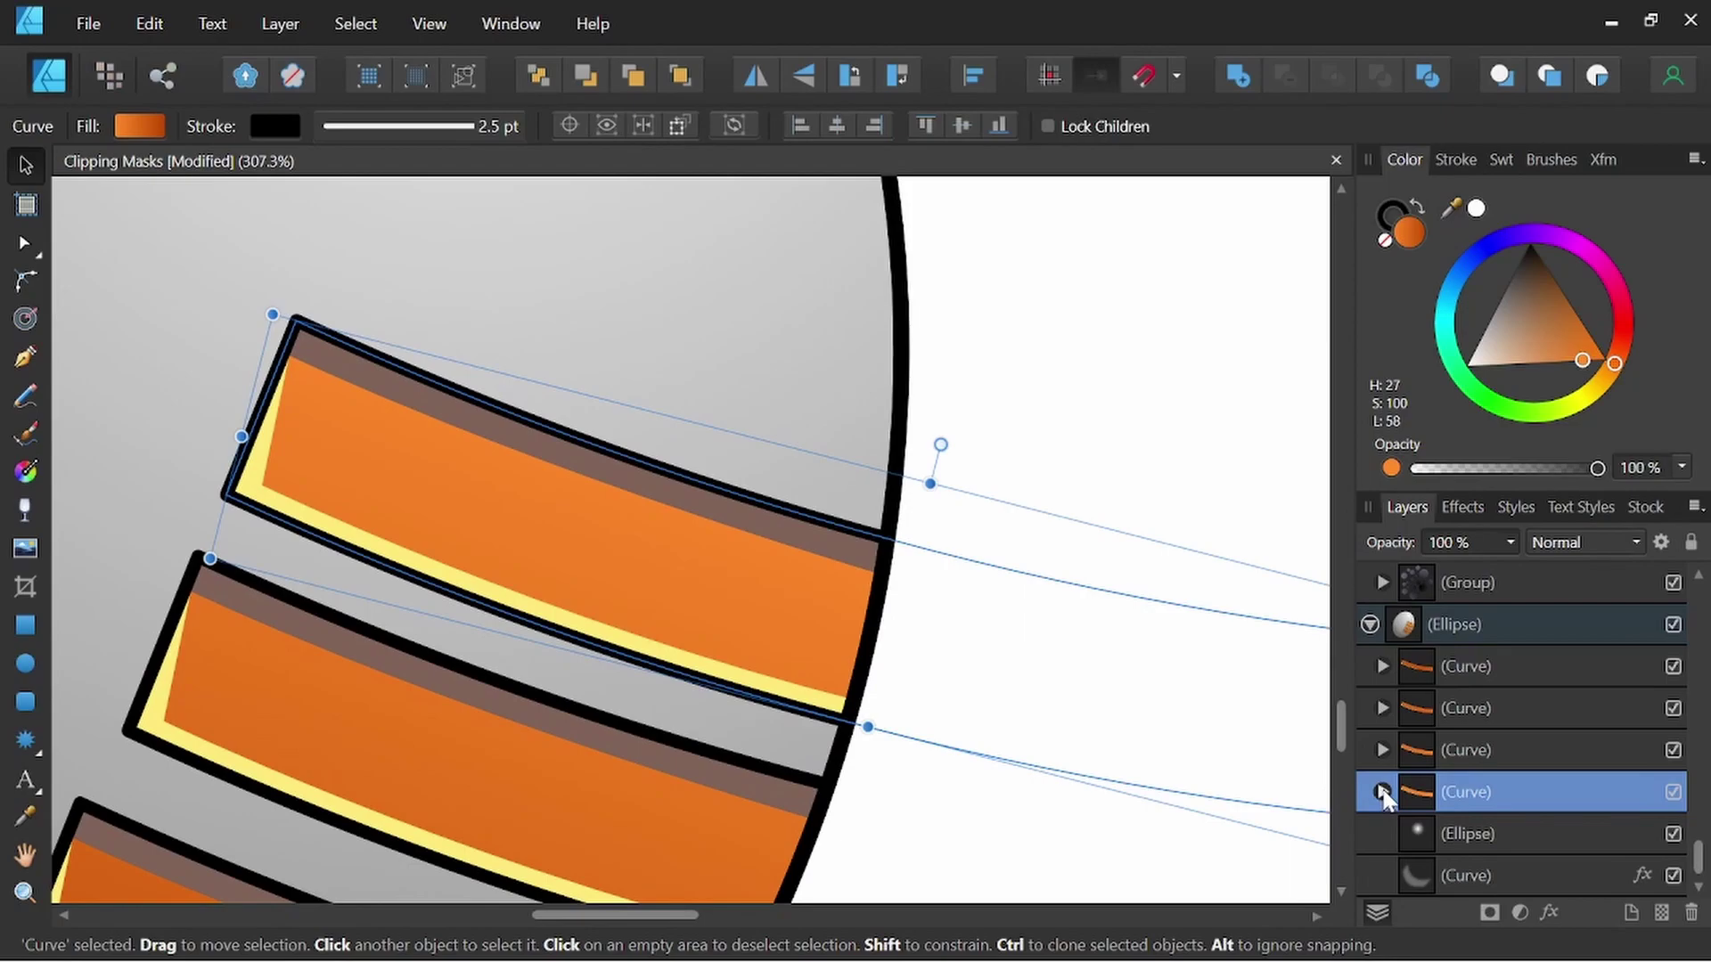
# Step: Nudge the brown shade inside the top band slightly right and down
pyautogui.click(1382, 792)
pyautogui.scroll(-2, 1497, 784)
pyautogui.click(1510, 755)
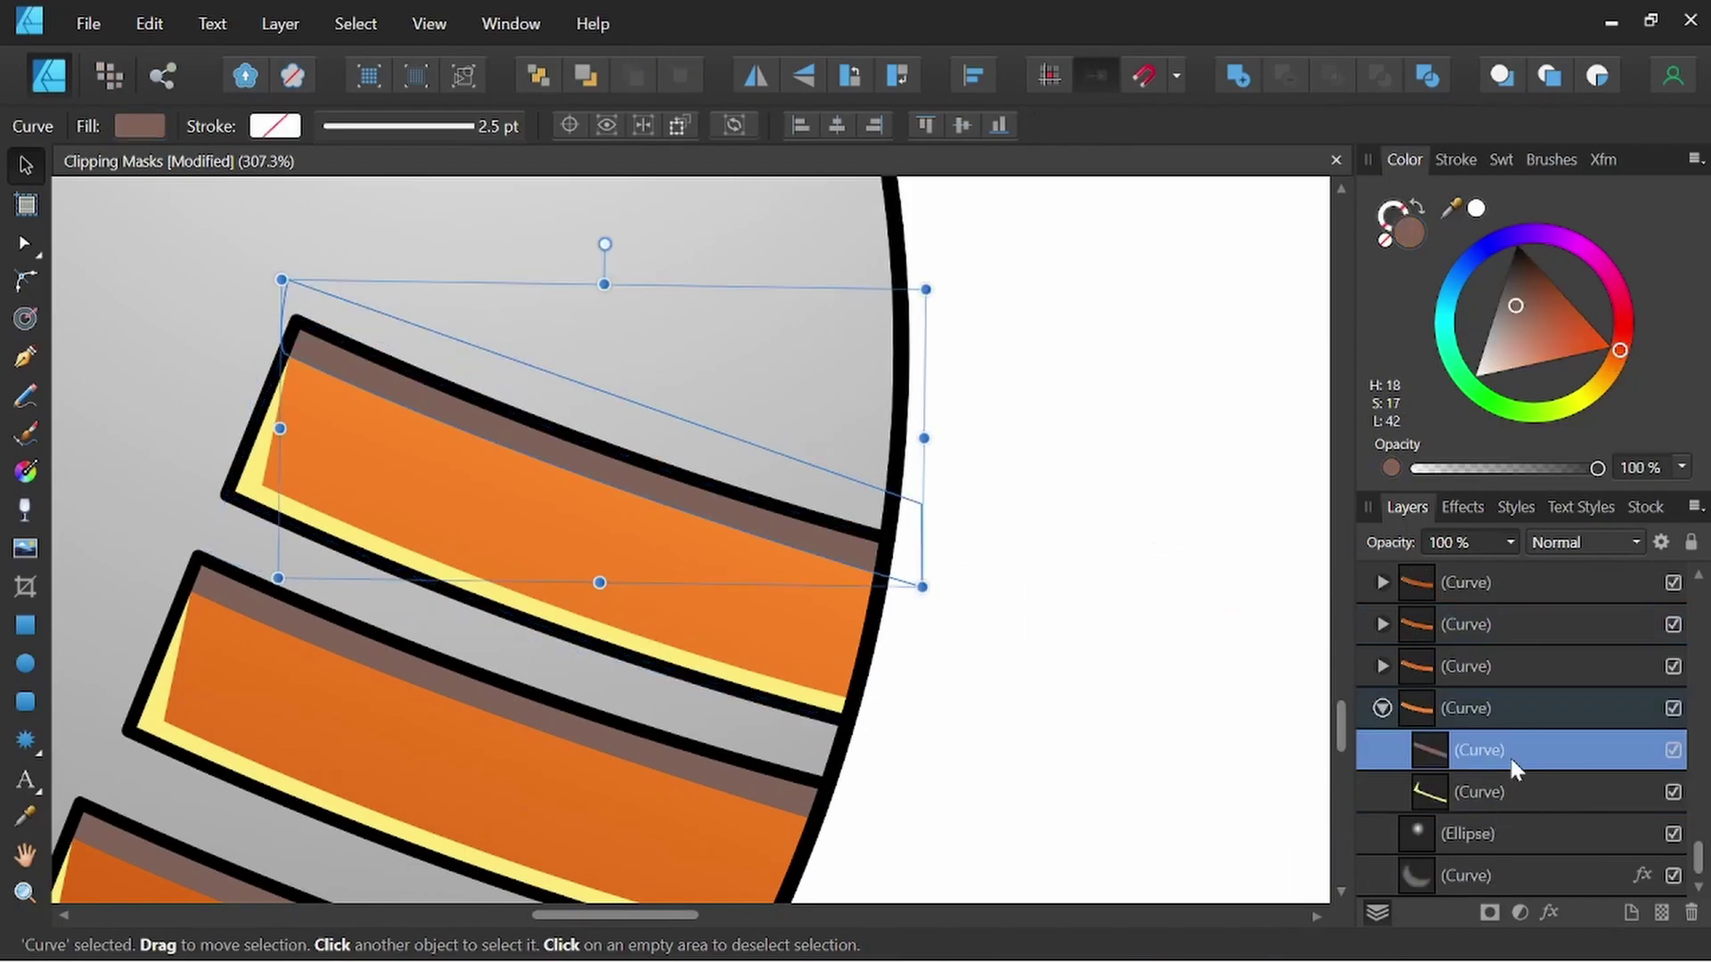
pyautogui.moveTo(766, 519)
pyautogui.mouseDown()
pyautogui.moveTo(783, 542)
pyautogui.moveTo(773, 525)
pyautogui.mouseUp()
# Step: Nudge the top band's yellow highlight slightly left and down, then deselect
pyautogui.click(1539, 794)
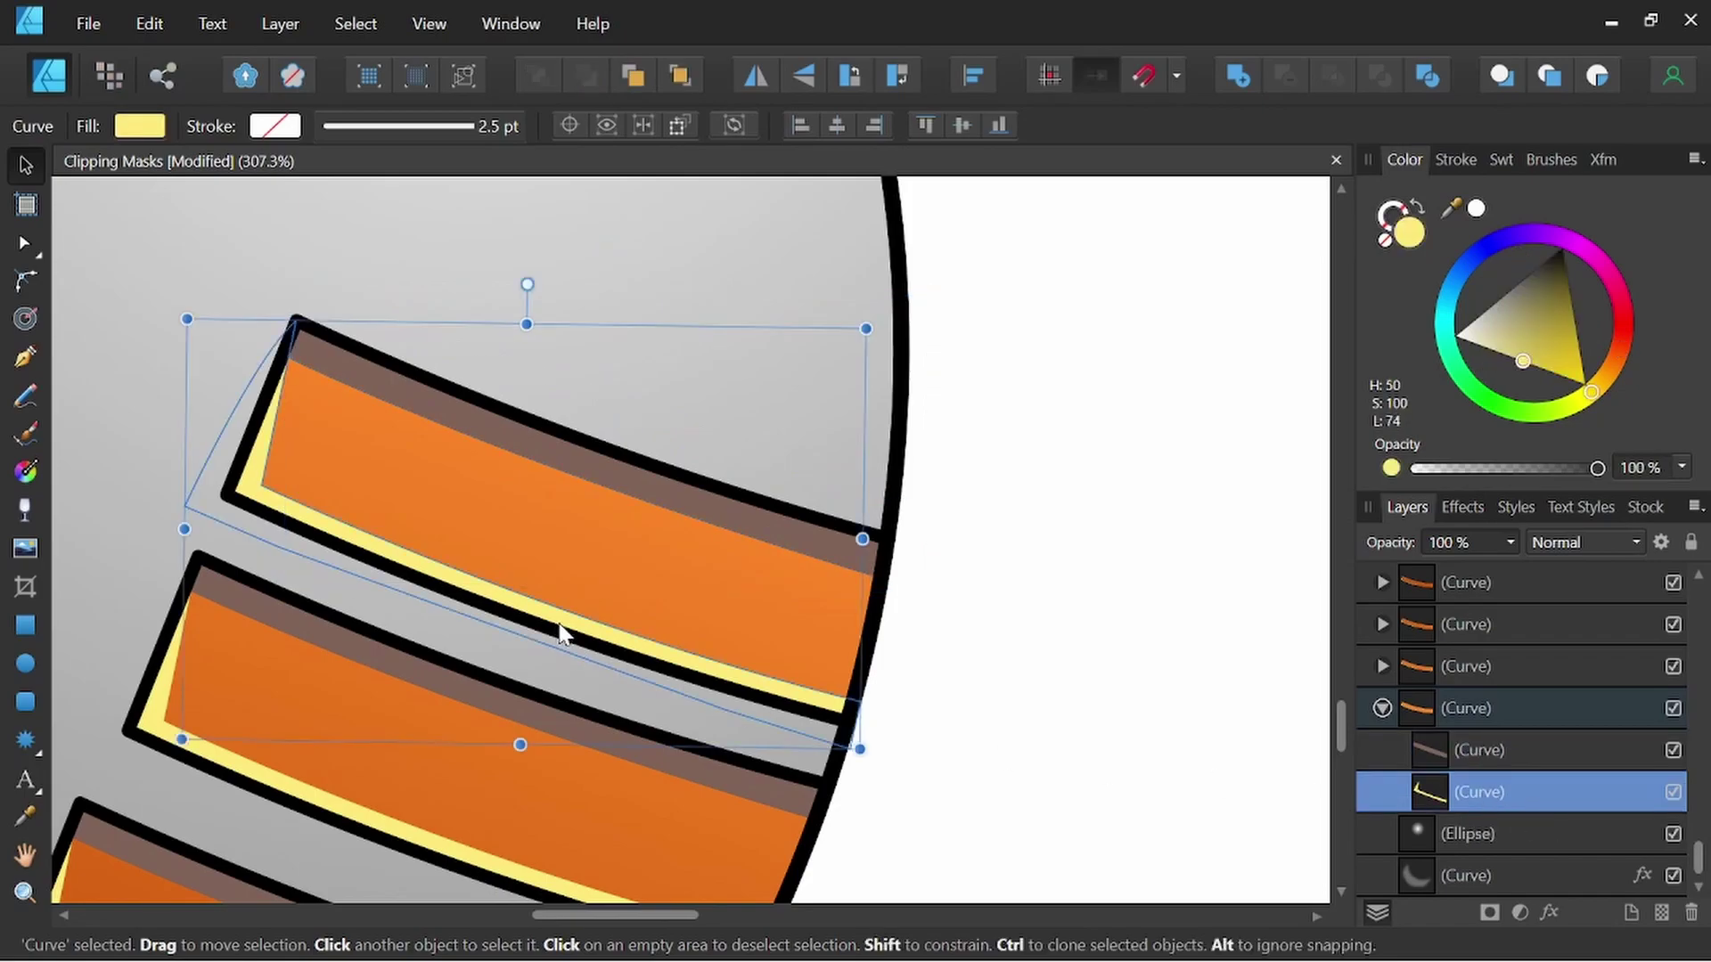
pyautogui.moveTo(560, 632)
pyautogui.mouseDown()
pyautogui.moveTo(573, 611)
pyautogui.moveTo(560, 635)
pyautogui.mouseUp()
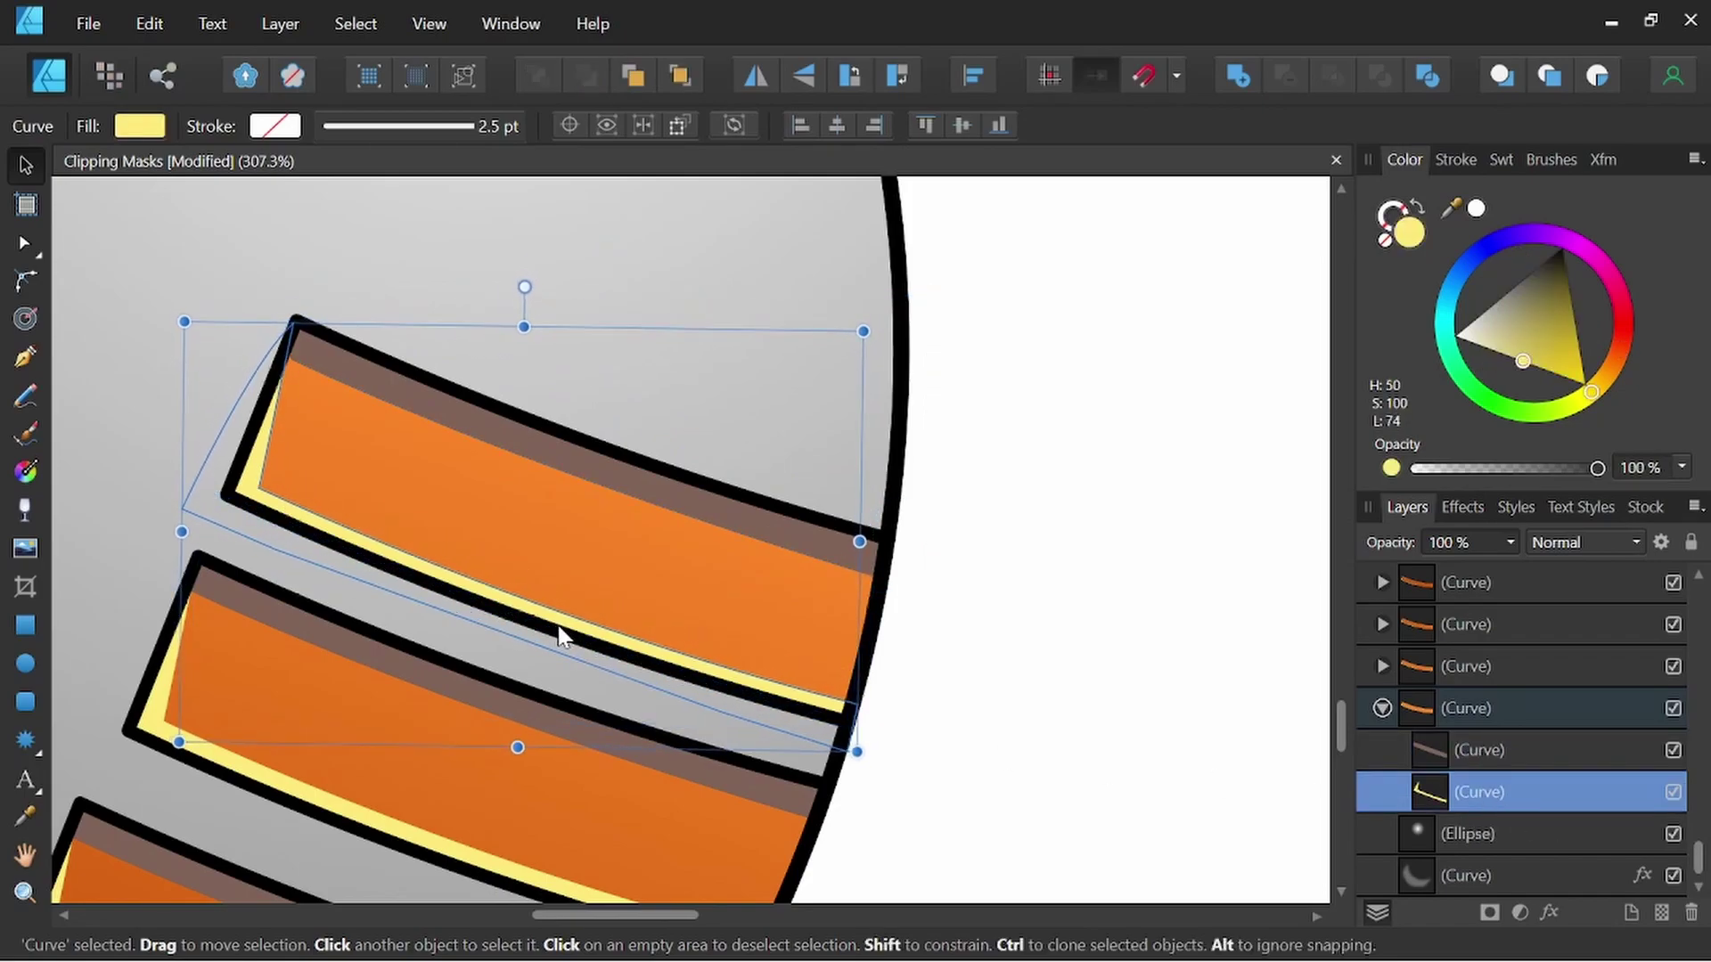
pyautogui.scroll(-5, 926, 565)
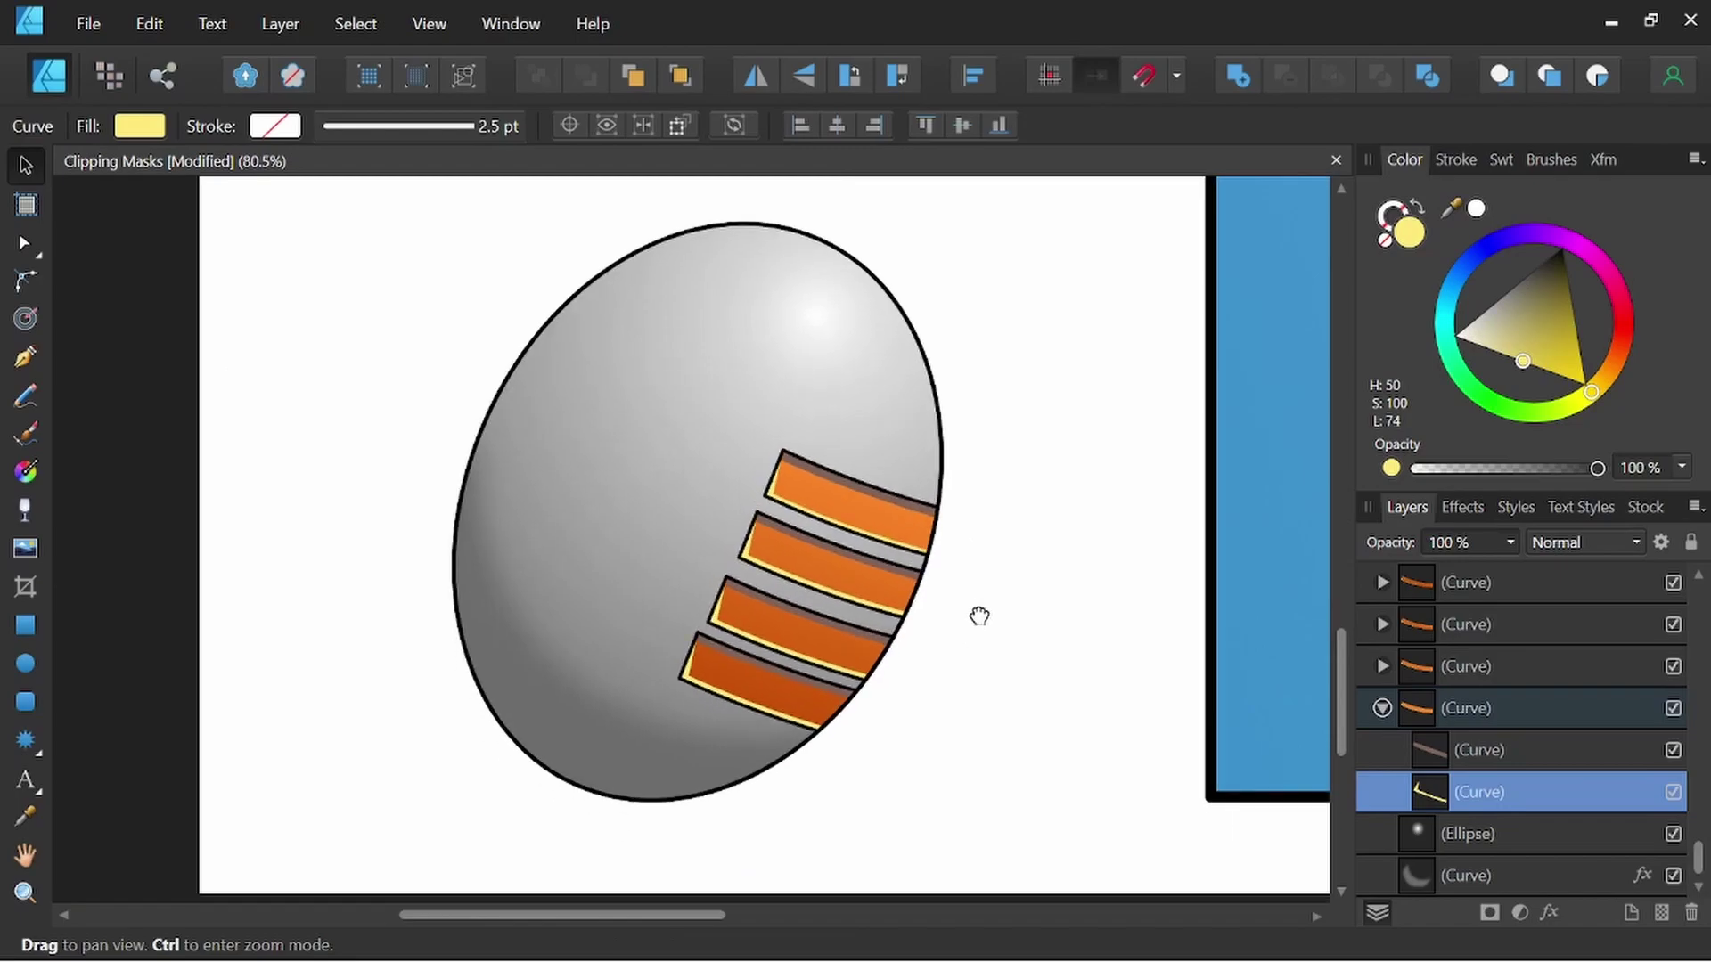
pyautogui.click(979, 616)
pyautogui.scroll(-3, 1025, 347)
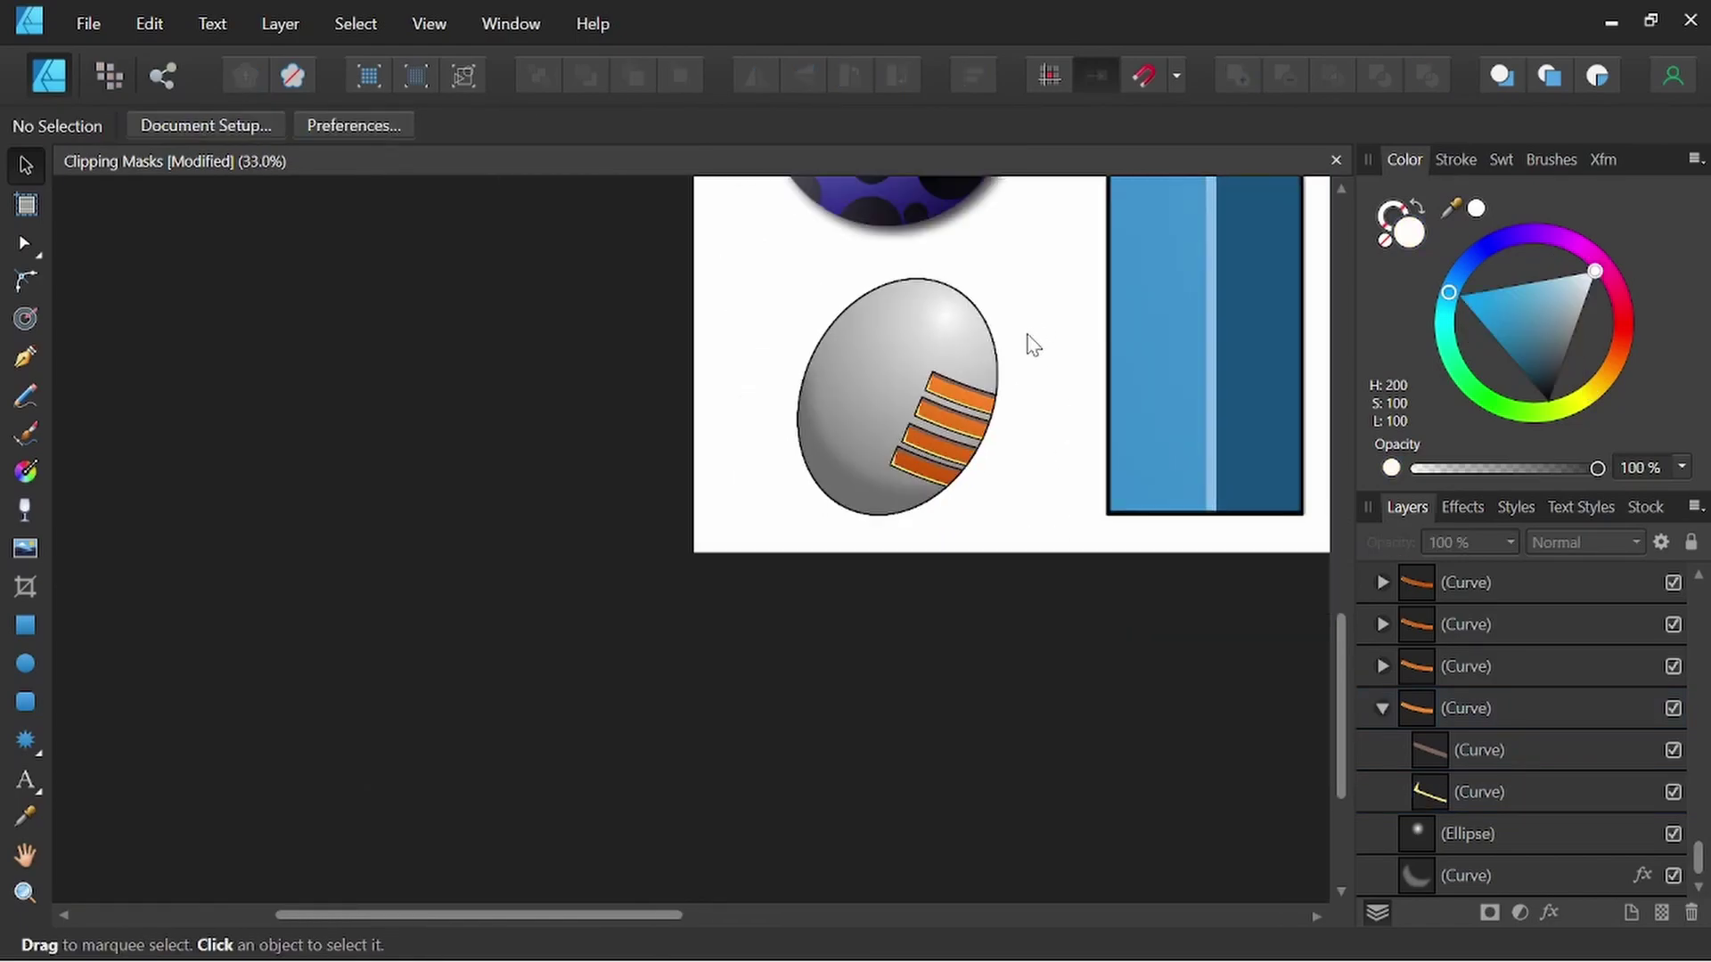
pyautogui.scroll(-2, 906, 530)
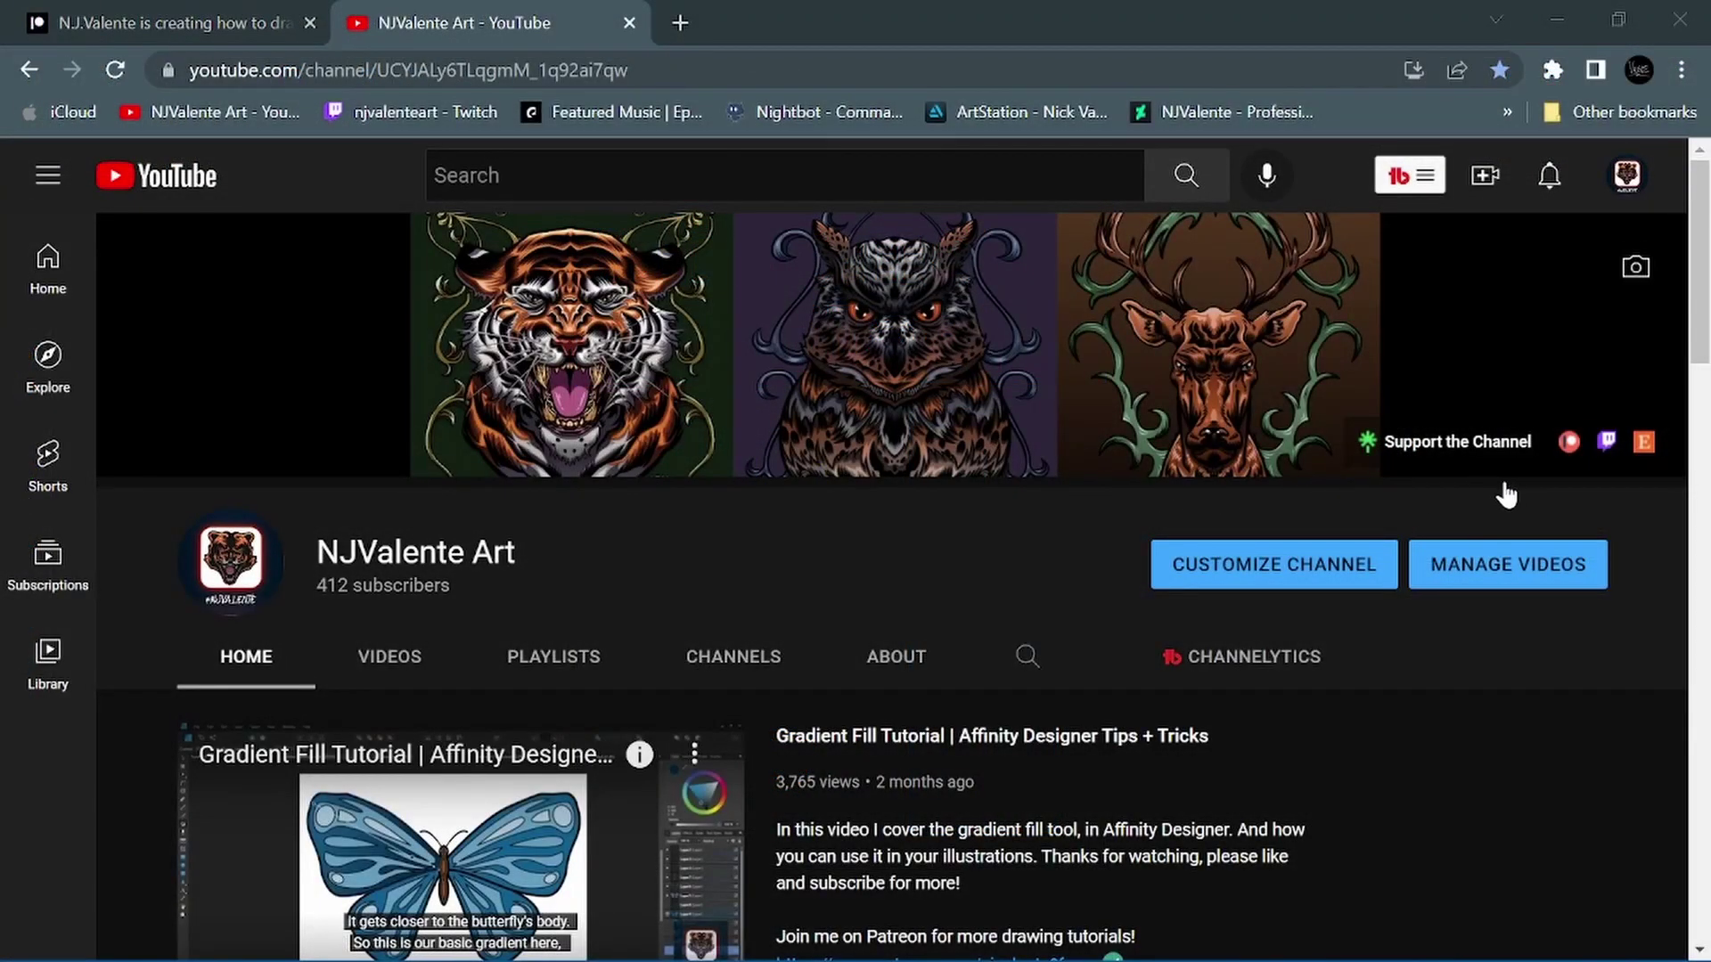
# Step: Open the creator's Linktree support page and expand Donate to view the donation amounts
pyautogui.click(1415, 446)
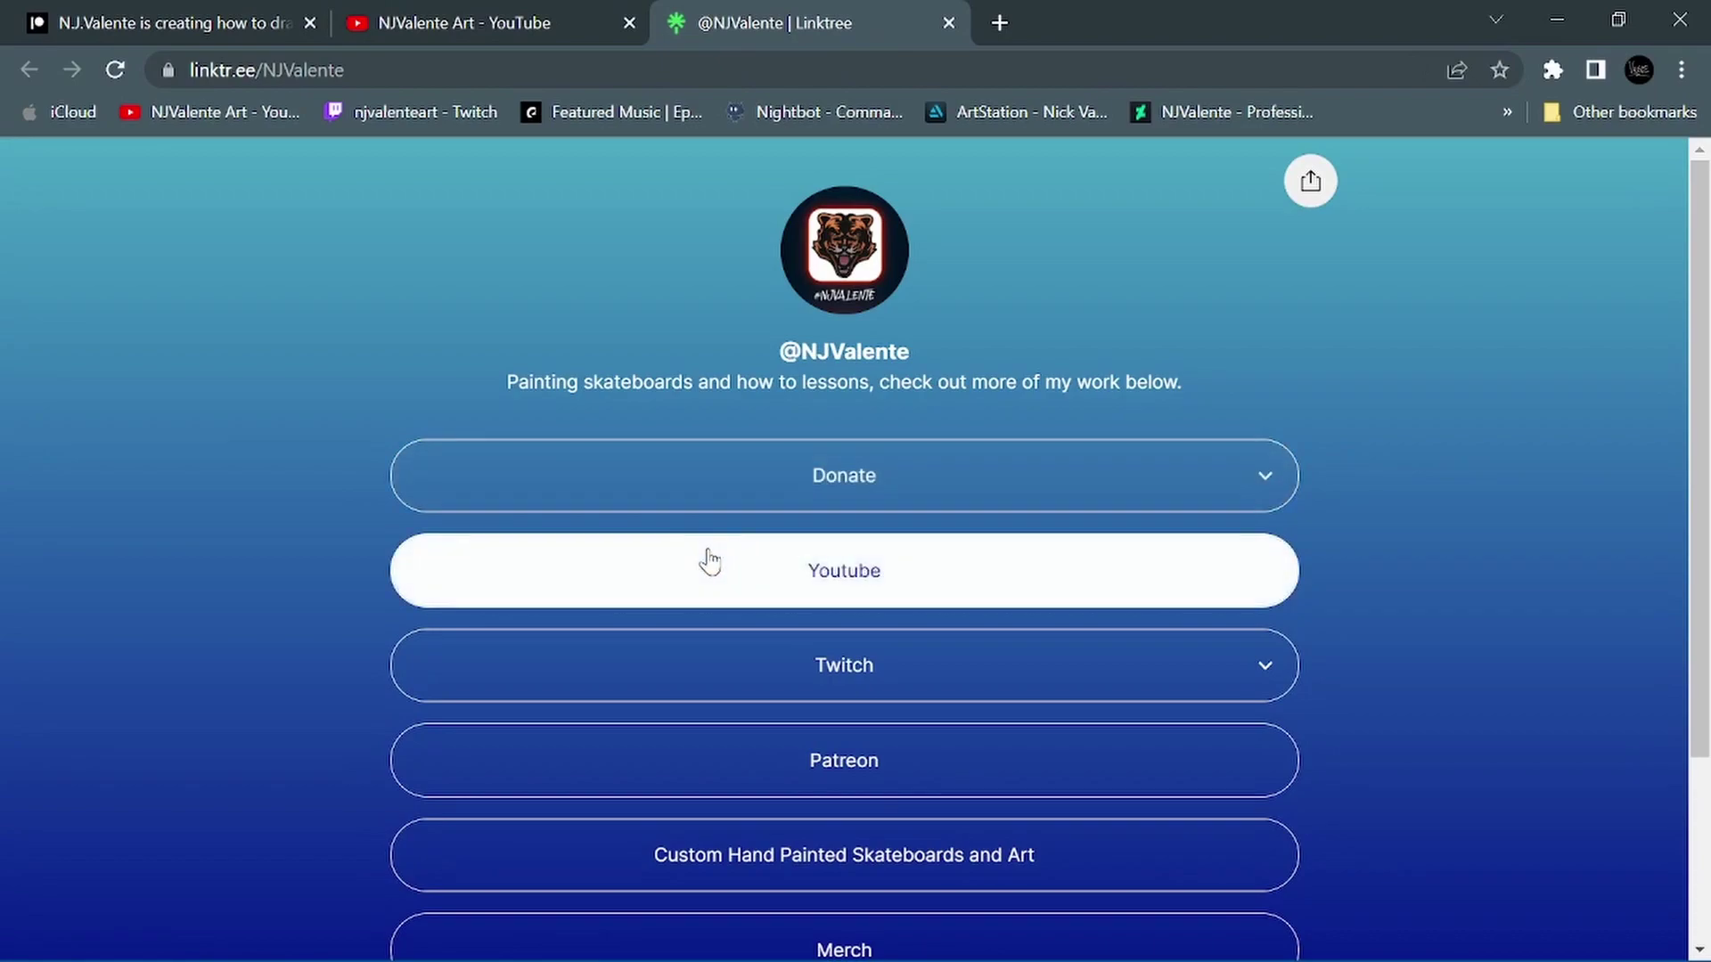
pyautogui.click(1066, 485)
pyautogui.scroll(-3, 936, 579)
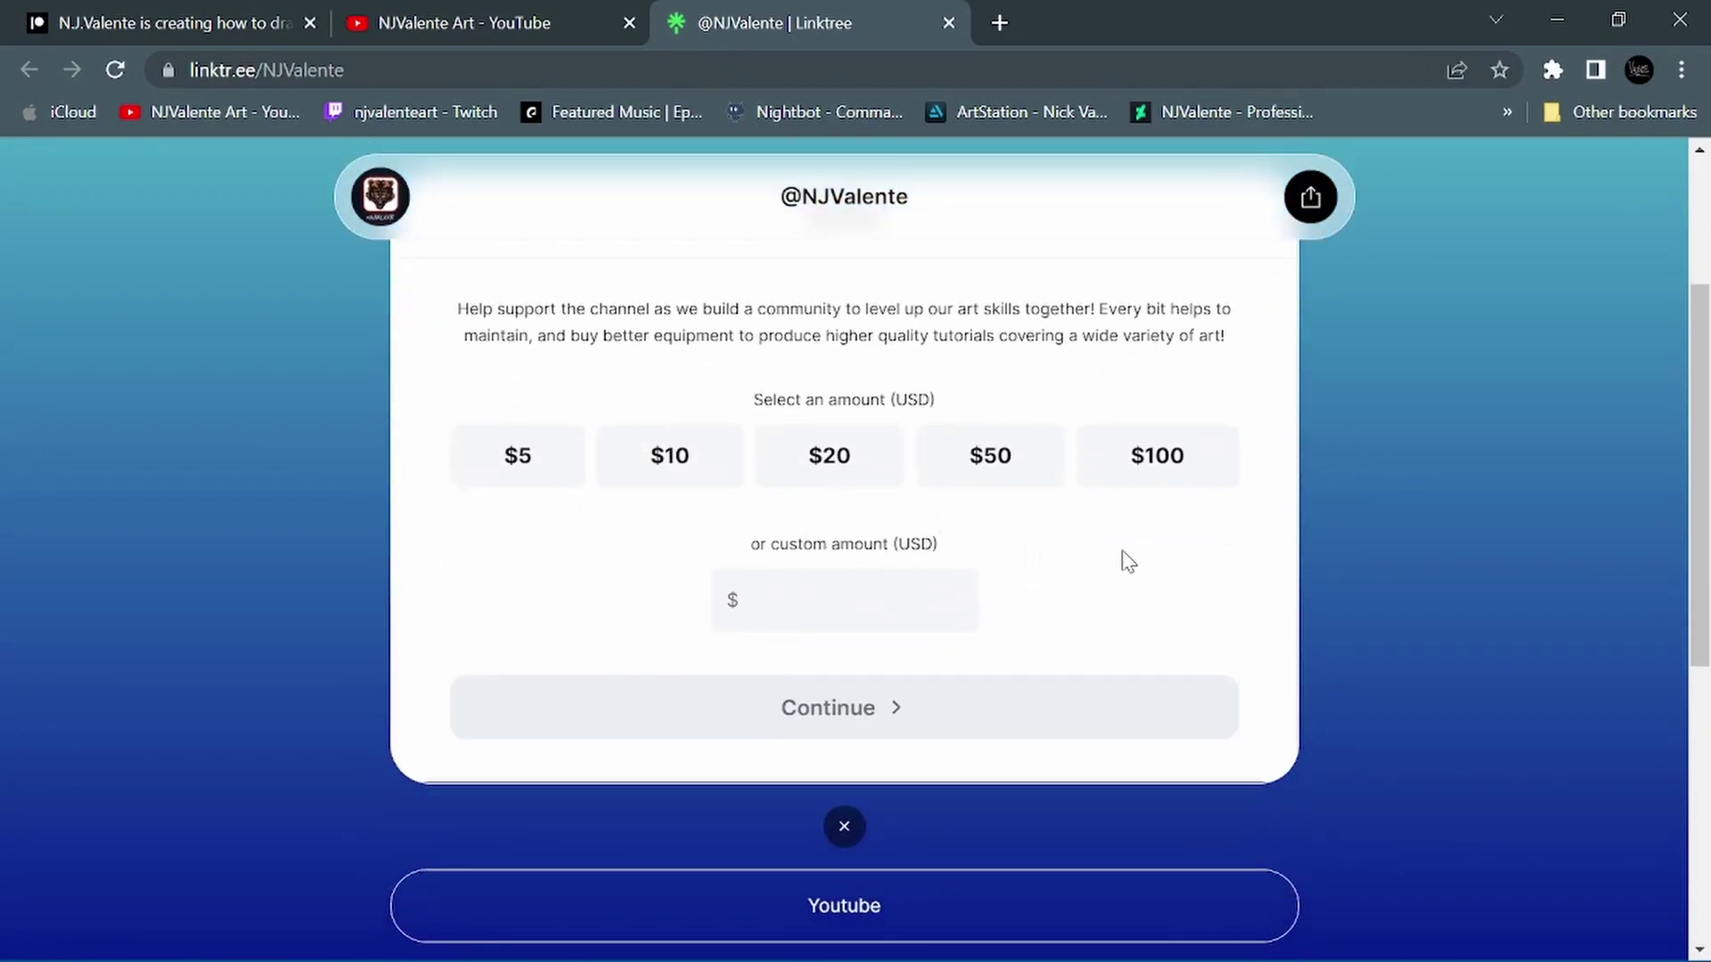
pyautogui.scroll(2, 1069, 547)
pyautogui.scroll(-4, 790, 538)
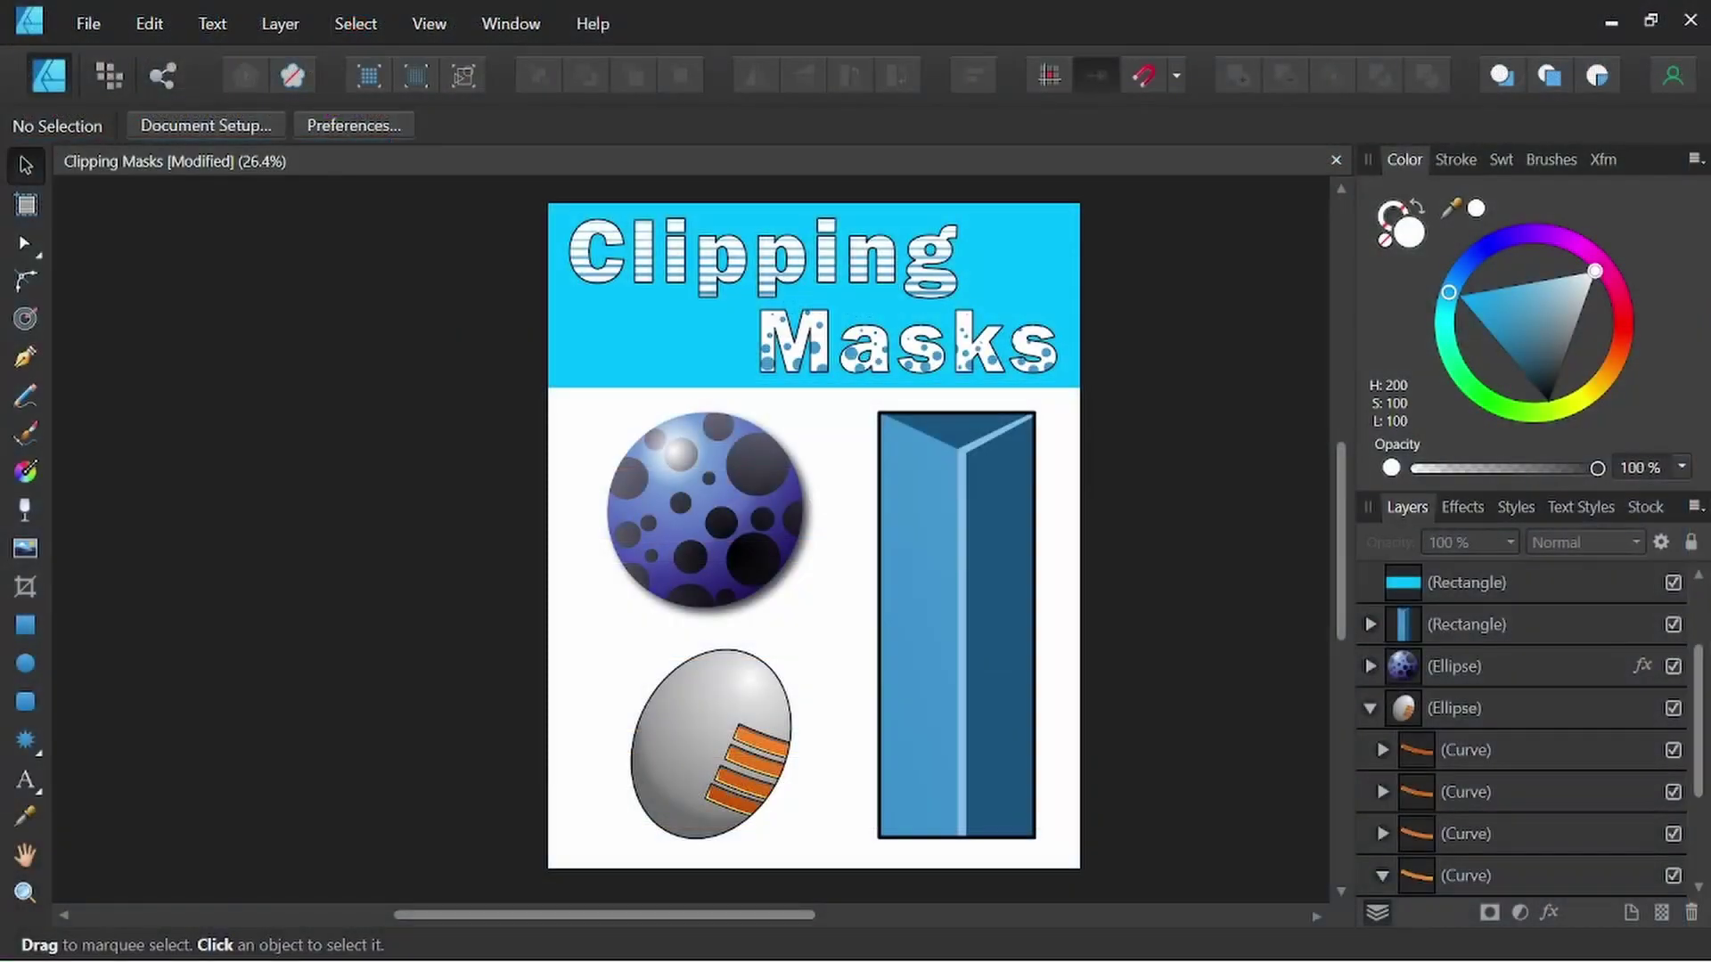